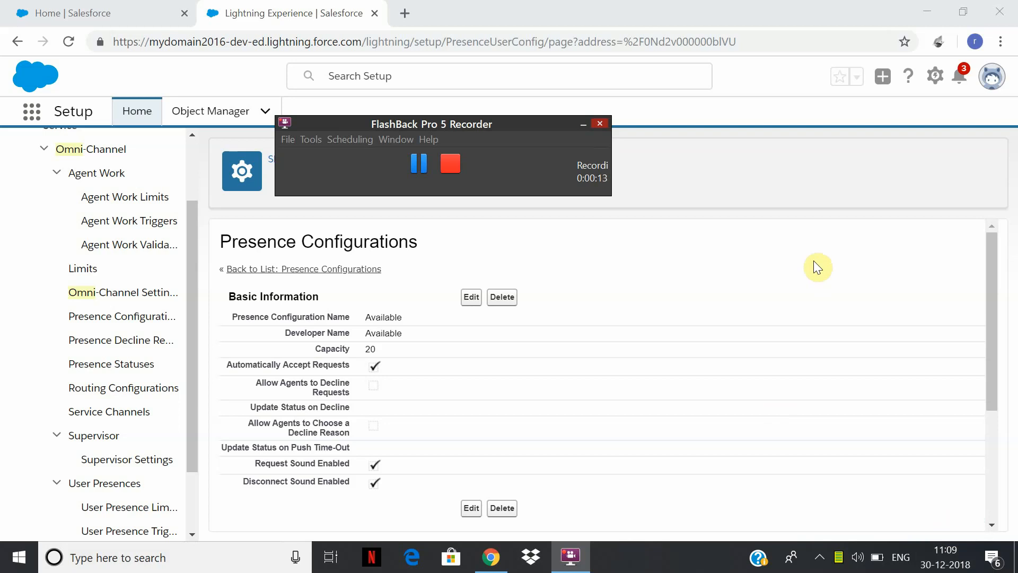
{"action": "left_click", "coordinate": [36, 118]}
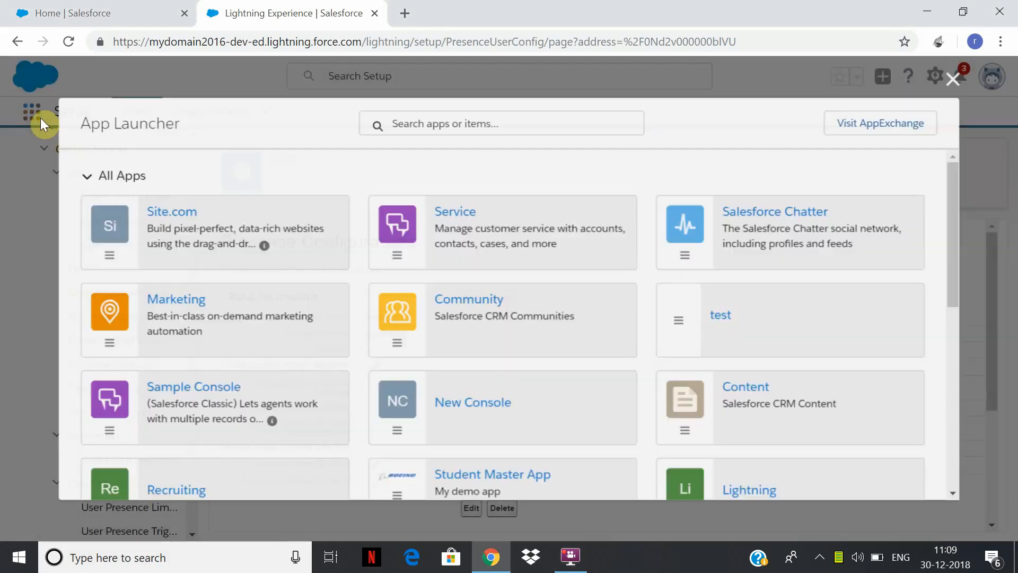
{"action": "left_click", "coordinate": [960, 76]}
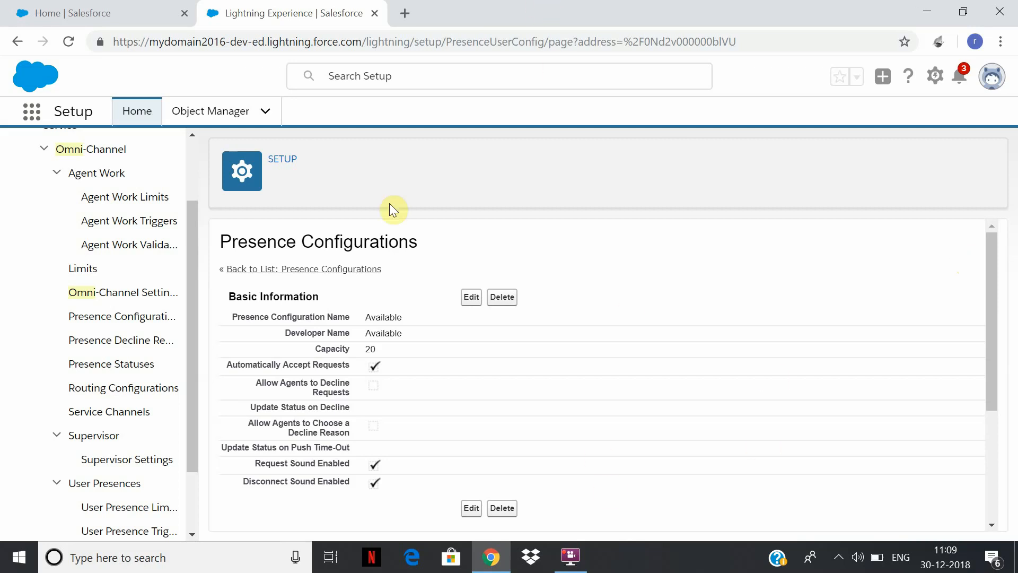
Find the case assignment rules in Setup, open Assignruledemo1 and view its assigned queue Emailassignque.
{"action": "left_click_drag", "start_coordinate": [189, 216], "coordinate": [202, 136]}
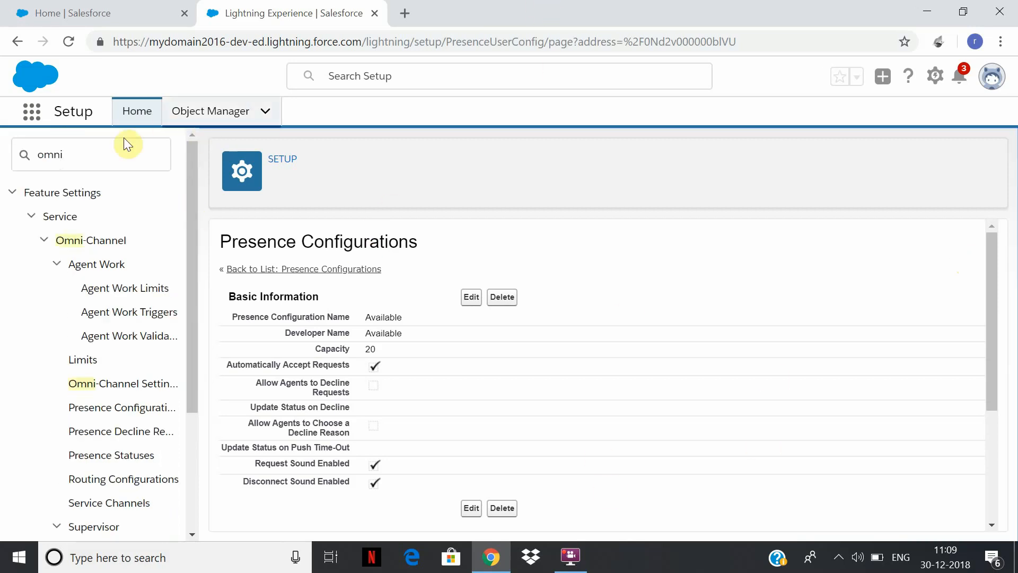
{"action": "double_click", "coordinate": [11, 155]}
{"action": "type", "text": "assignme"}
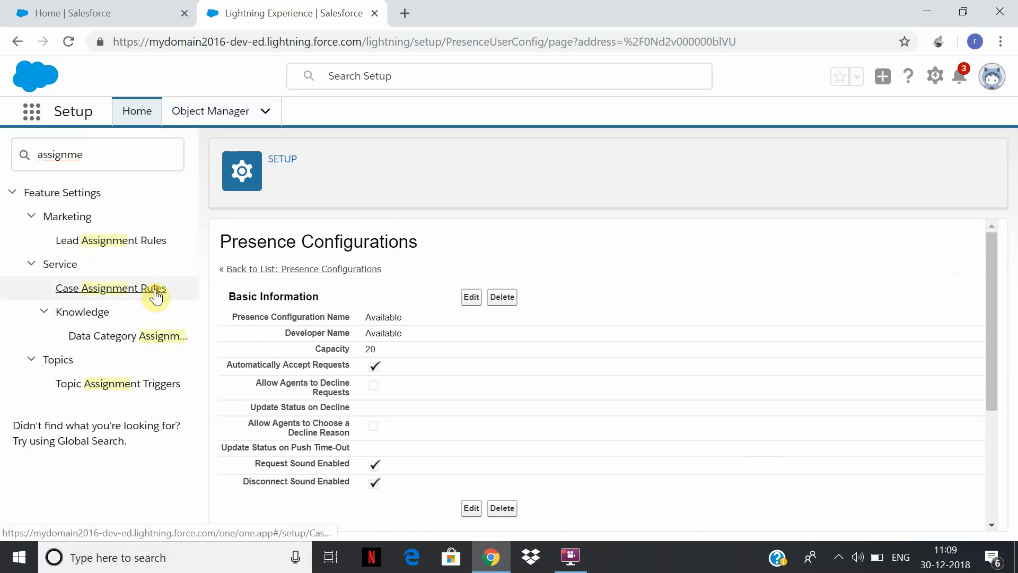
{"action": "left_click", "coordinate": [155, 290]}
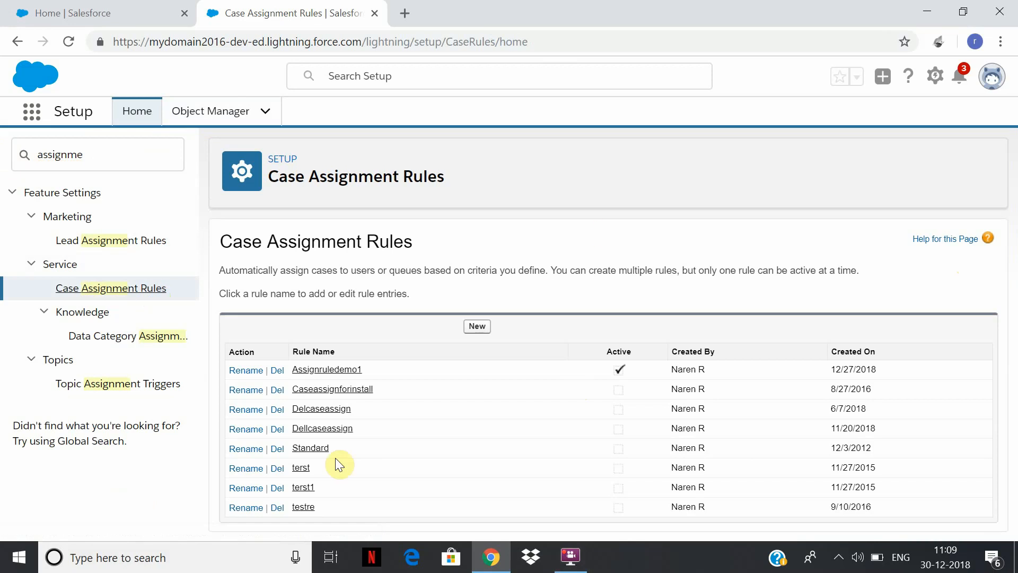
{"action": "left_click", "coordinate": [332, 371]}
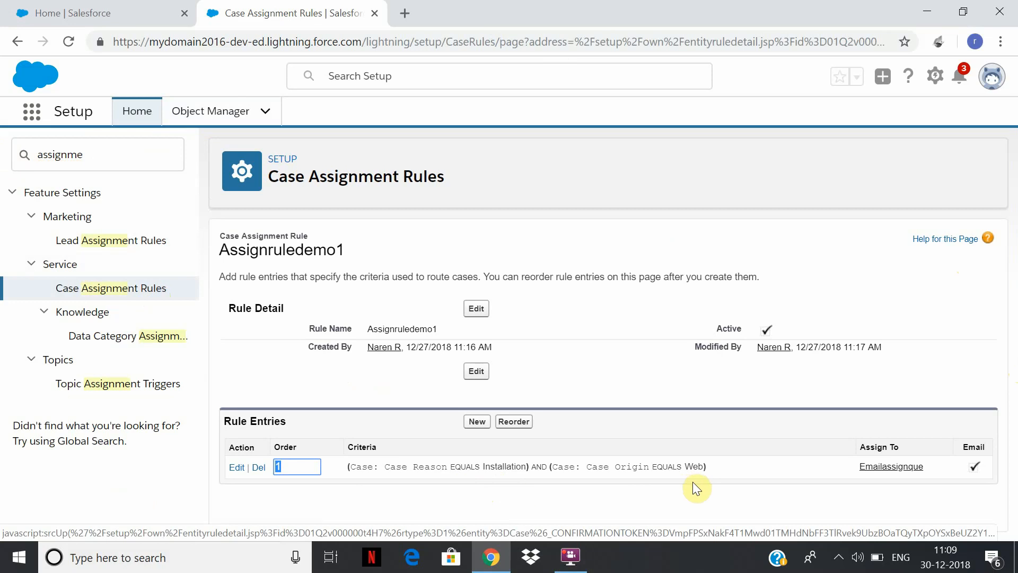
{"action": "left_click", "coordinate": [906, 470]}
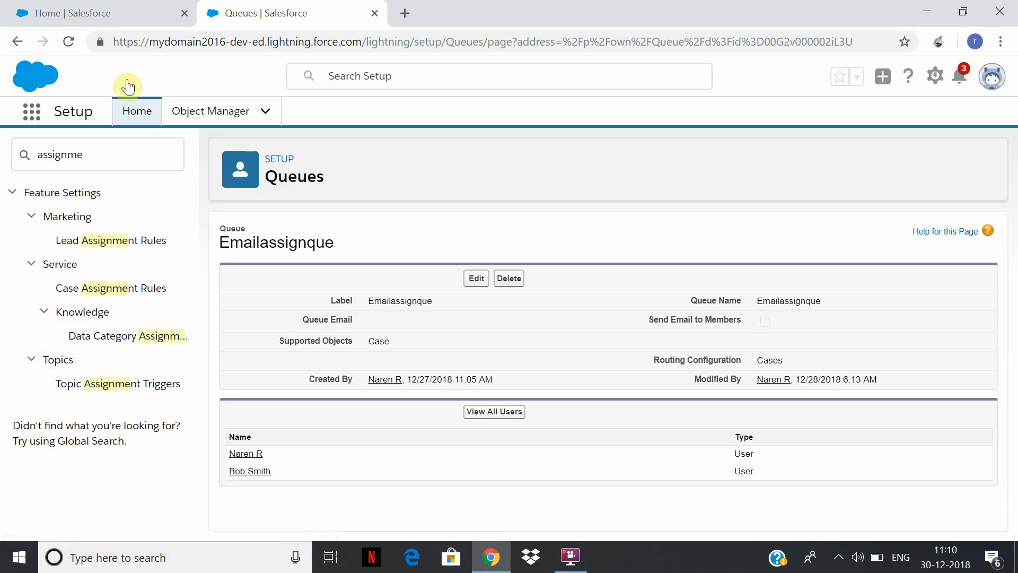
Search Setup for "omni" and open the Omni-Channel Settings page.
{"action": "left_click", "coordinate": [114, 158]}
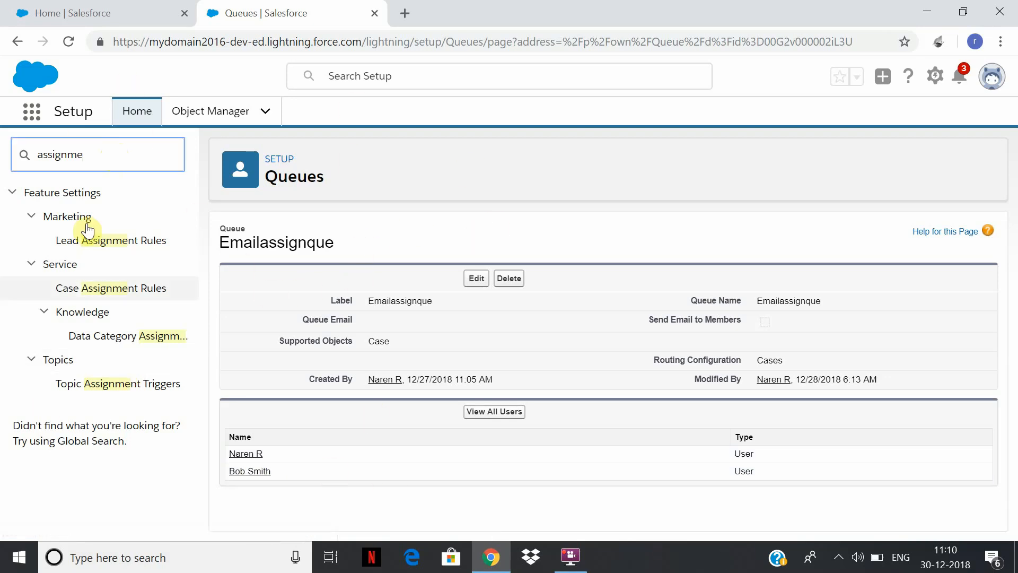
{"action": "left_click_drag", "start_coordinate": [90, 156], "coordinate": [7, 170]}
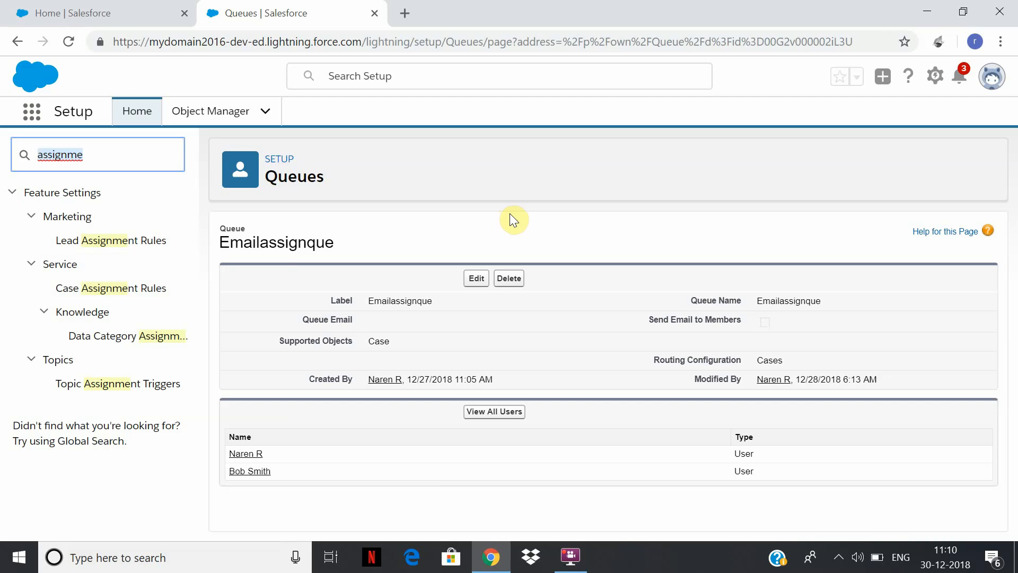
{"action": "key", "text": "alt"}
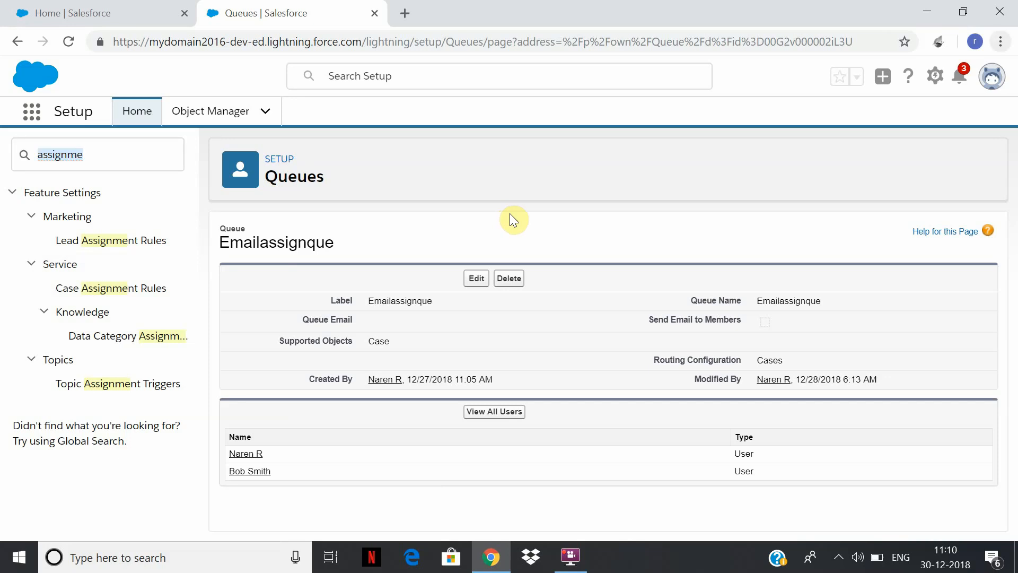
{"action": "left_click", "coordinate": [141, 153]}
{"action": "key", "text": "ctrl+a"}
{"action": "type", "text": "omn"}
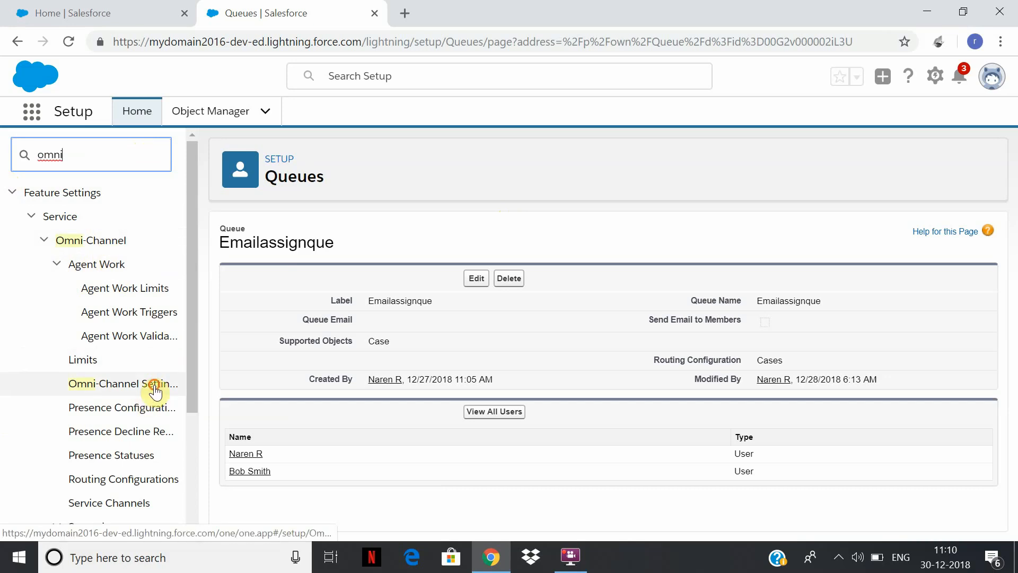
{"action": "left_click", "coordinate": [155, 391]}
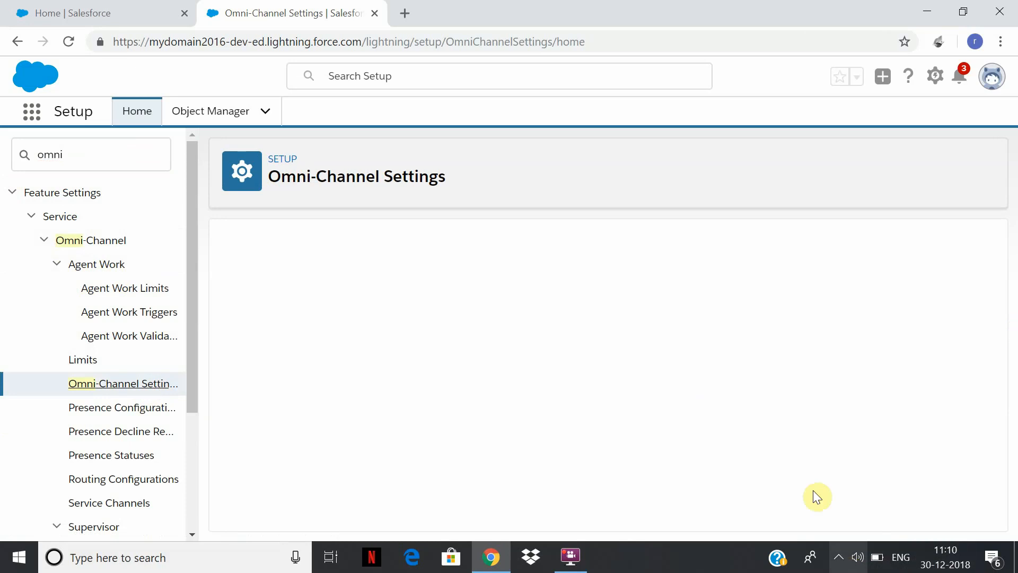
Connect the computer to the AndroidAPr Wi-Fi network and reload the Omni-Channel Settings page.
{"action": "left_click", "coordinate": [839, 557]}
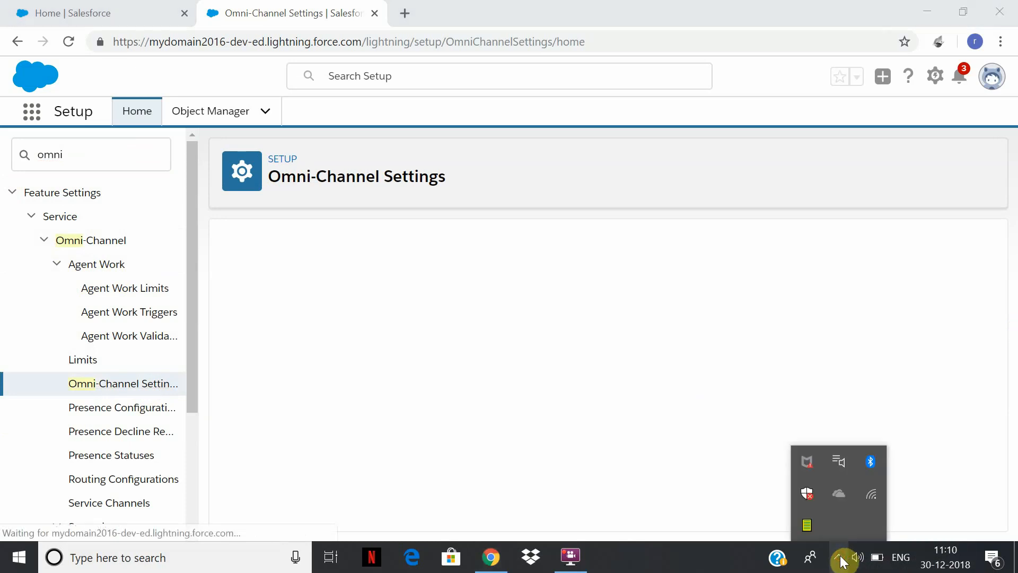
{"action": "left_click", "coordinate": [871, 494]}
{"action": "left_click", "coordinate": [852, 244]}
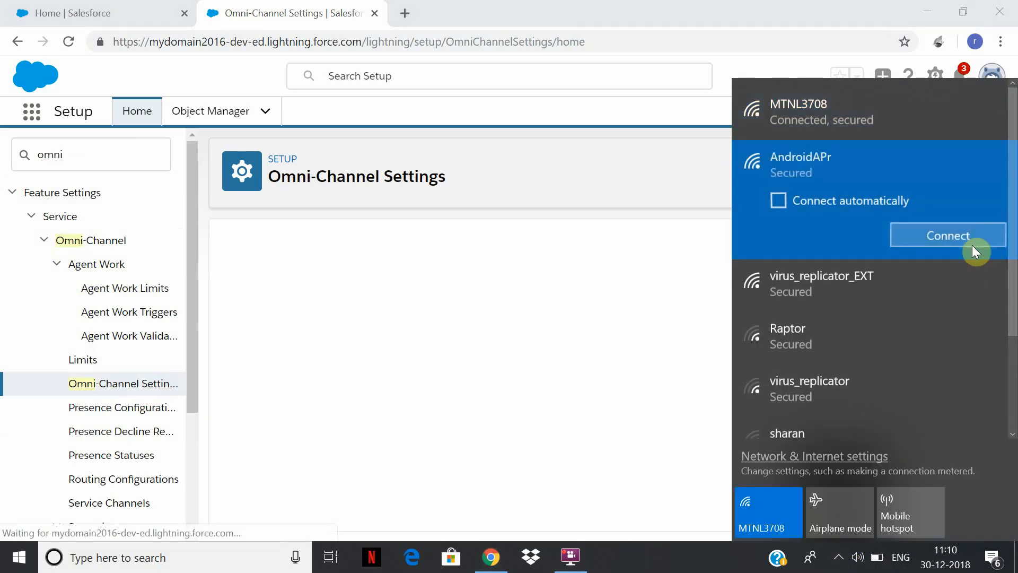
{"action": "left_click", "coordinate": [970, 239]}
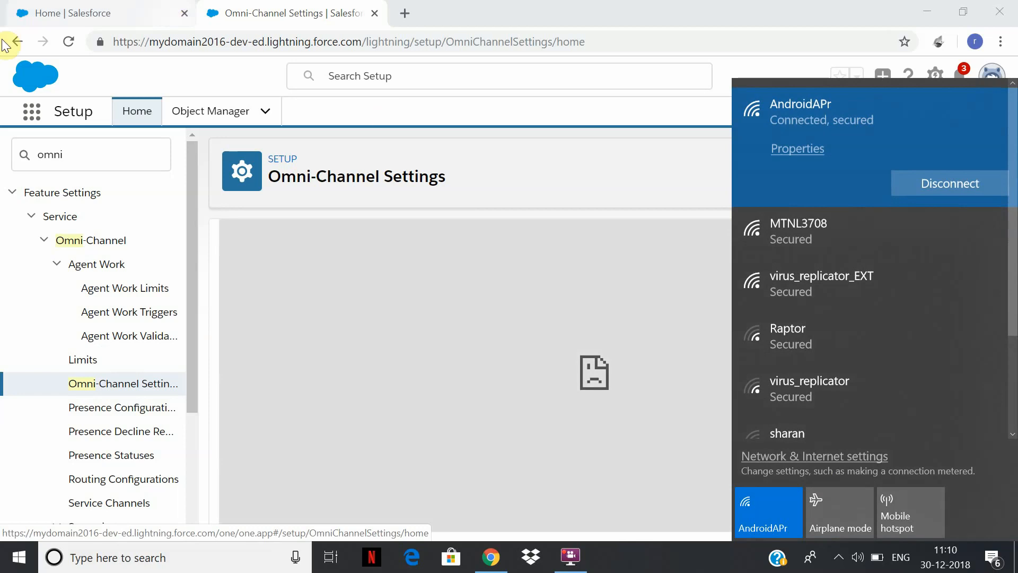
{"action": "left_click", "coordinate": [67, 42]}
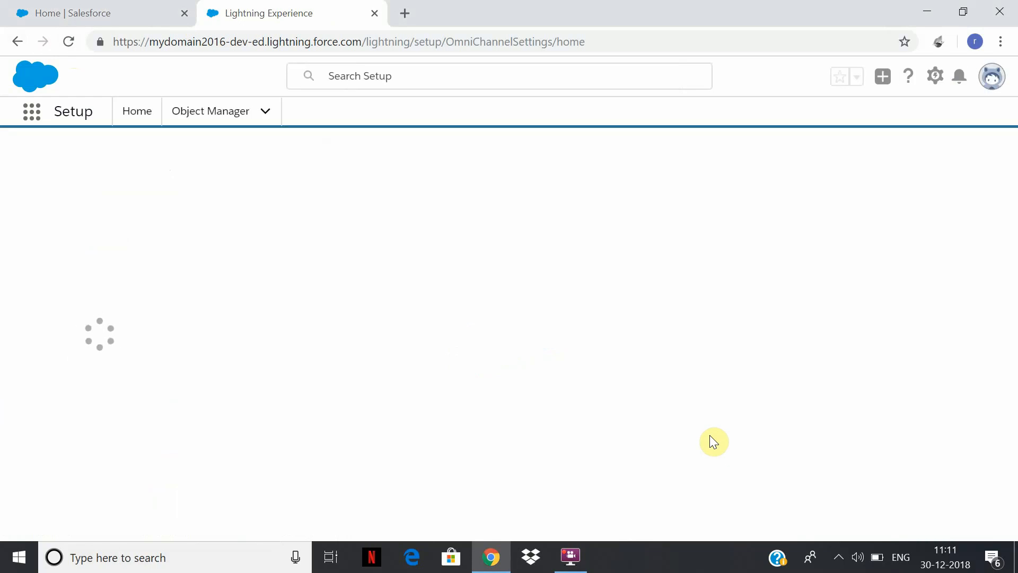
Save the Omni-Channel settings with Omni-Channel enabled and skills-based routing disabled.
{"action": "left_click", "coordinate": [583, 557]}
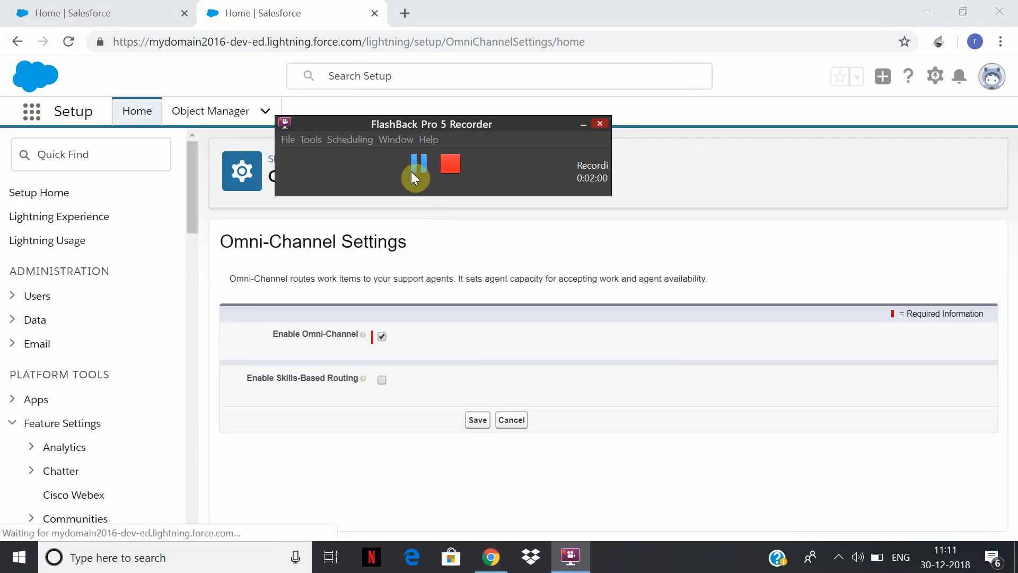
{"action": "left_click", "coordinate": [477, 420]}
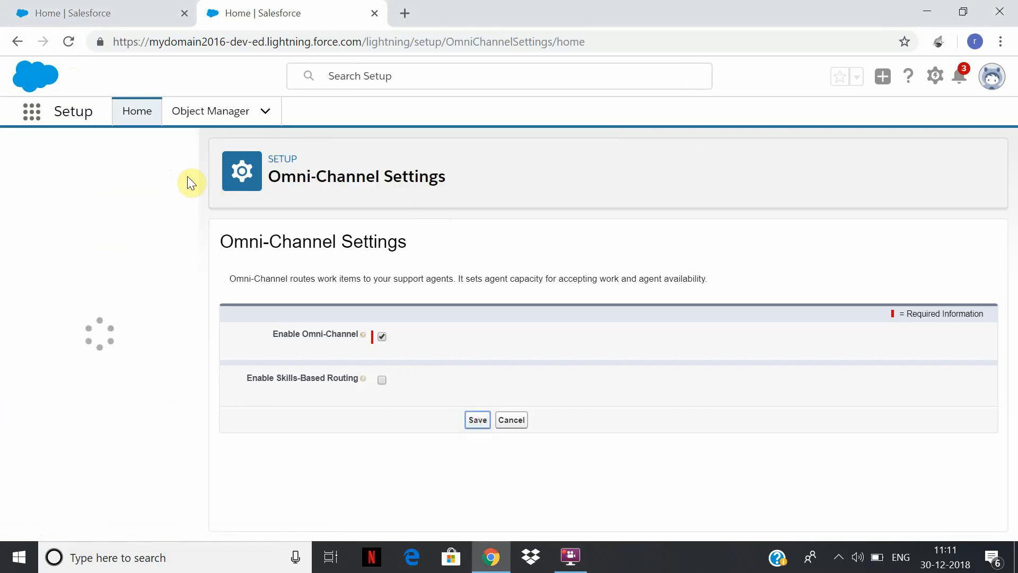
Open the Service Channels page of Omni-Channel in Setup.
{"action": "left_click_drag", "start_coordinate": [186, 176], "coordinate": [188, 337]}
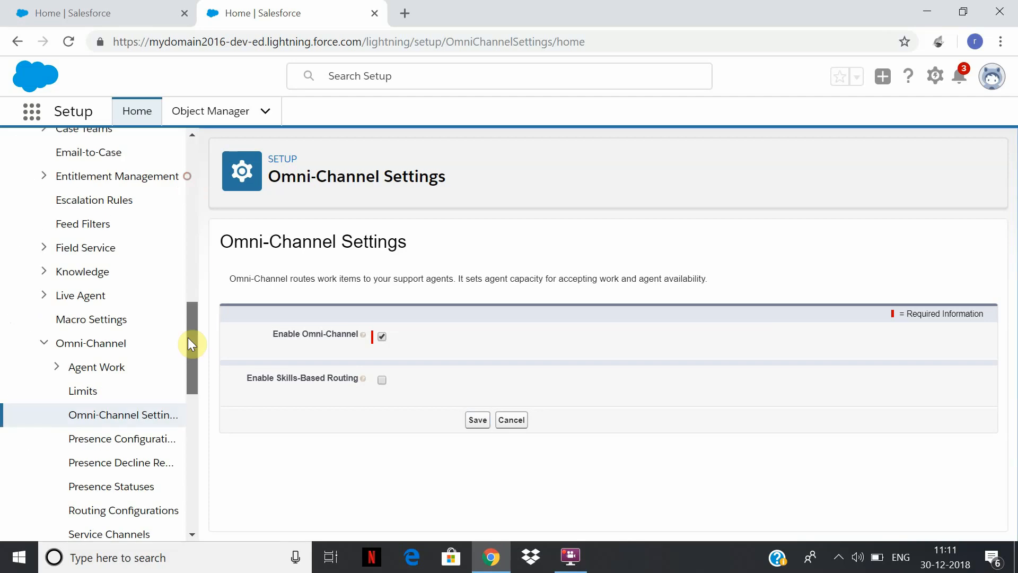
{"action": "scroll", "coordinate": [159, 348], "scroll_direction": "down", "scroll_amount": 2}
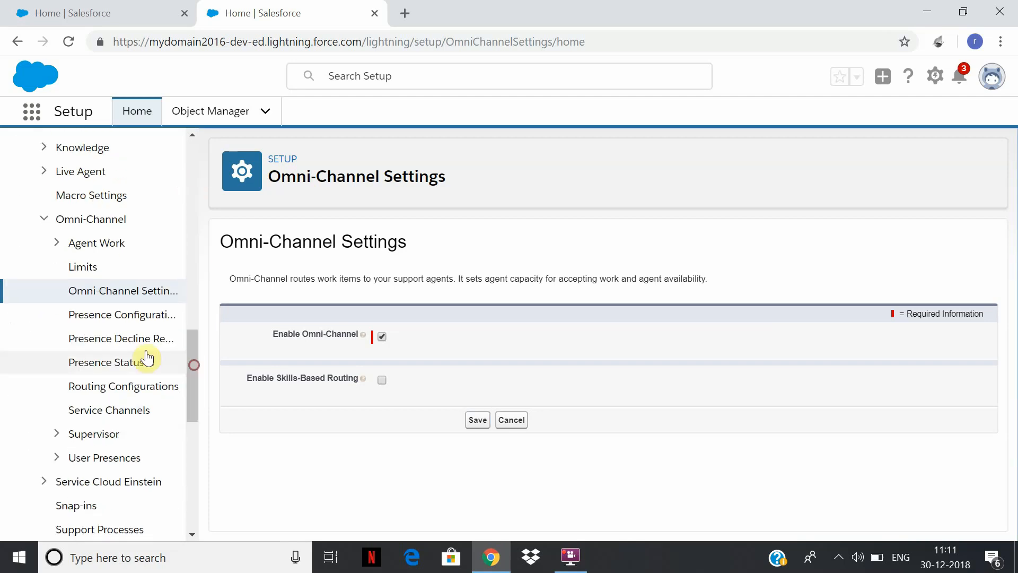
{"action": "left_click", "coordinate": [133, 412]}
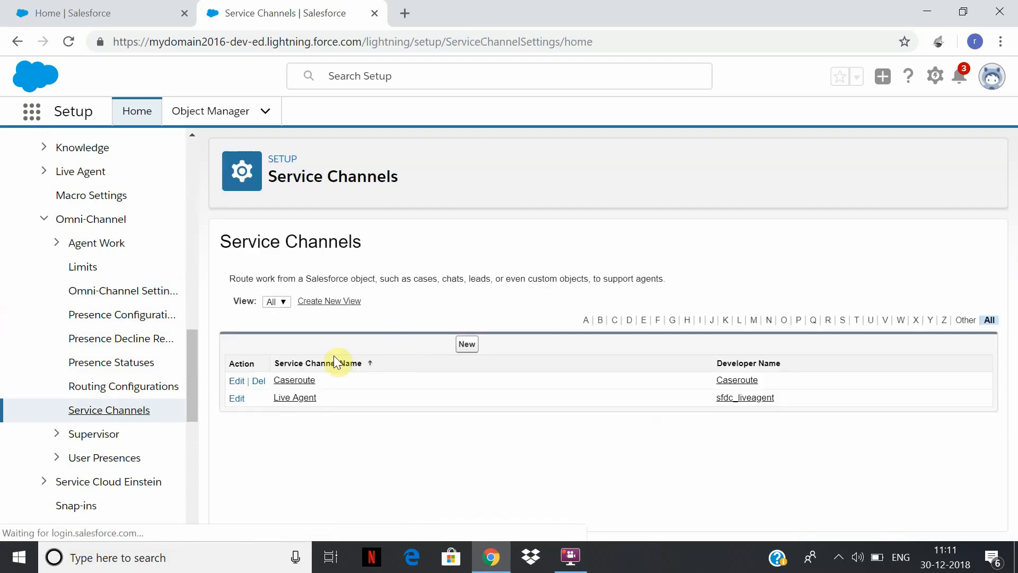
Try to create a service channel named Onlinecaseomni for the Salesforce object Case.
{"action": "left_click", "coordinate": [471, 349]}
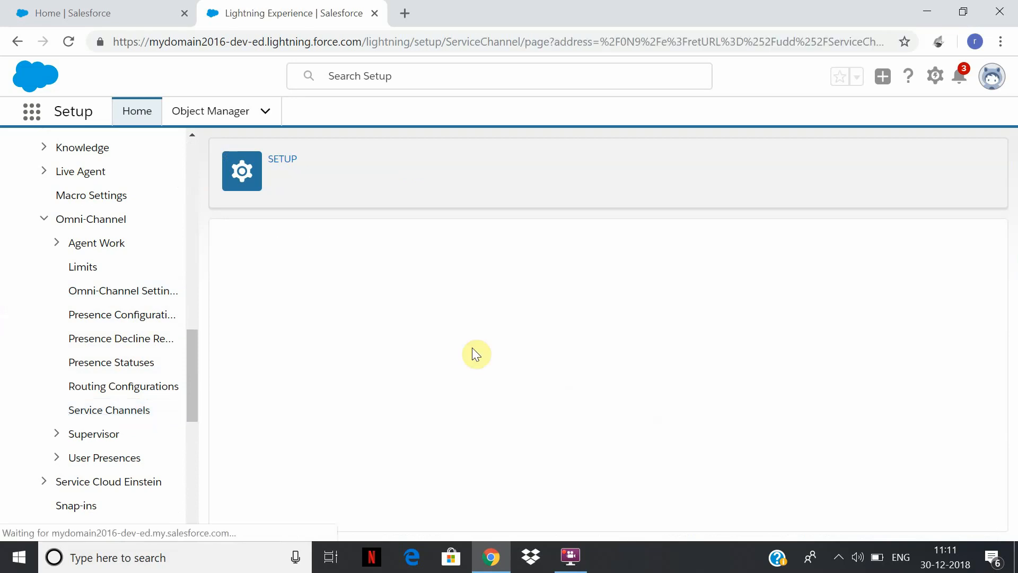
{"action": "left_click", "coordinate": [447, 375]}
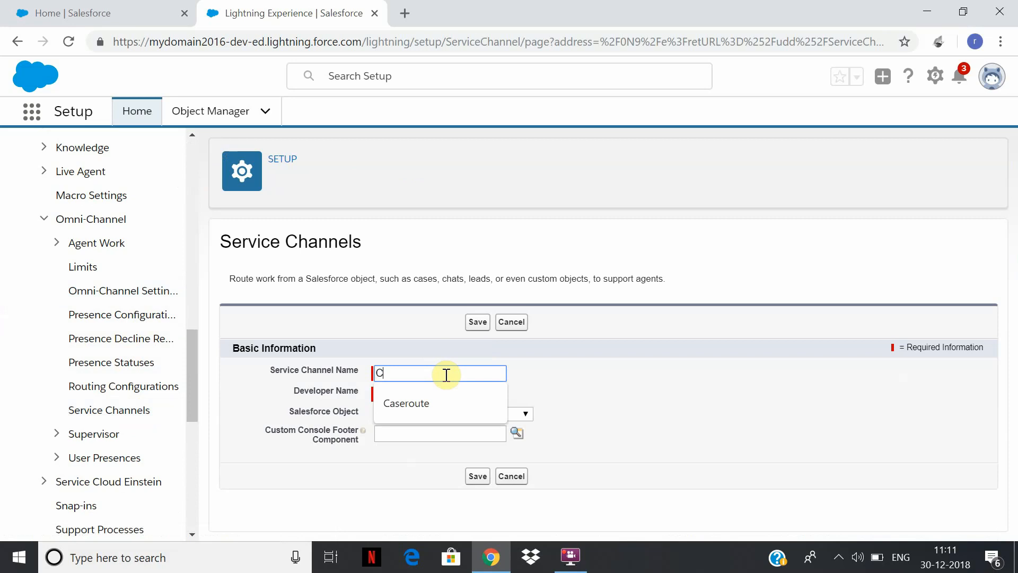
{"action": "type", "text": "Onlinecase"}
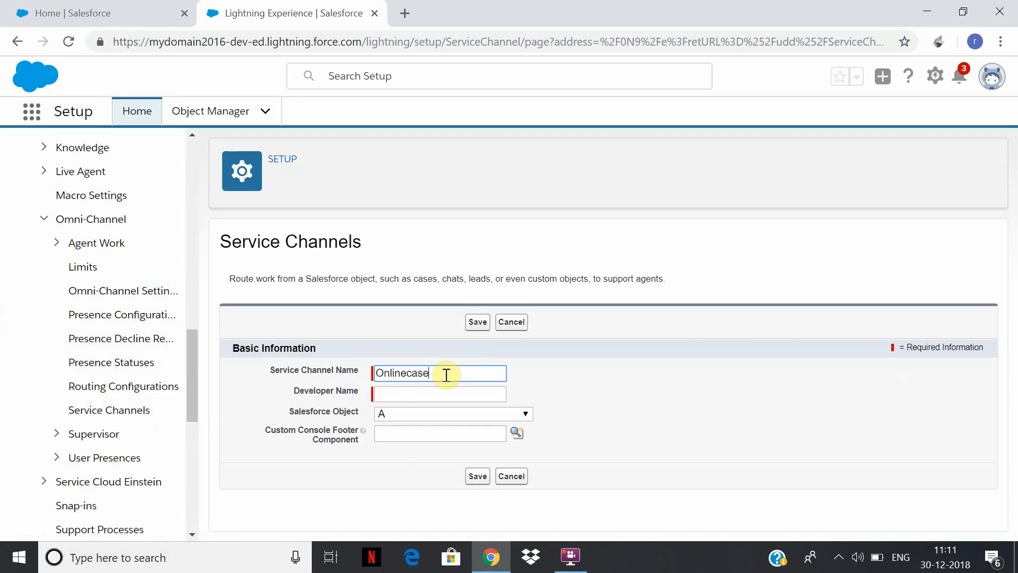
{"action": "type", "text": "omni"}
{"action": "left_click", "coordinate": [429, 393]}
{"action": "left_click", "coordinate": [400, 412]}
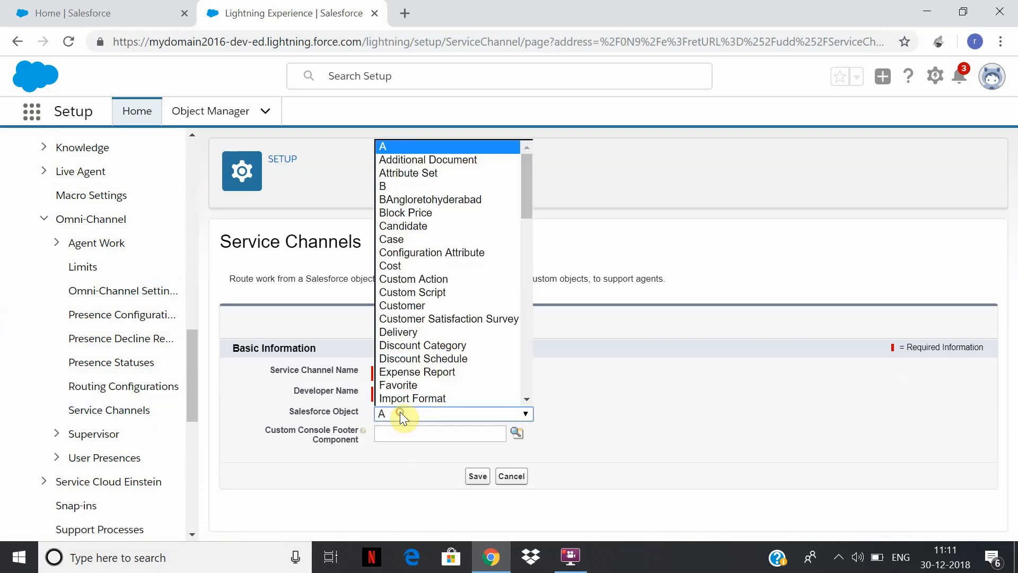
{"action": "left_click", "coordinate": [428, 241]}
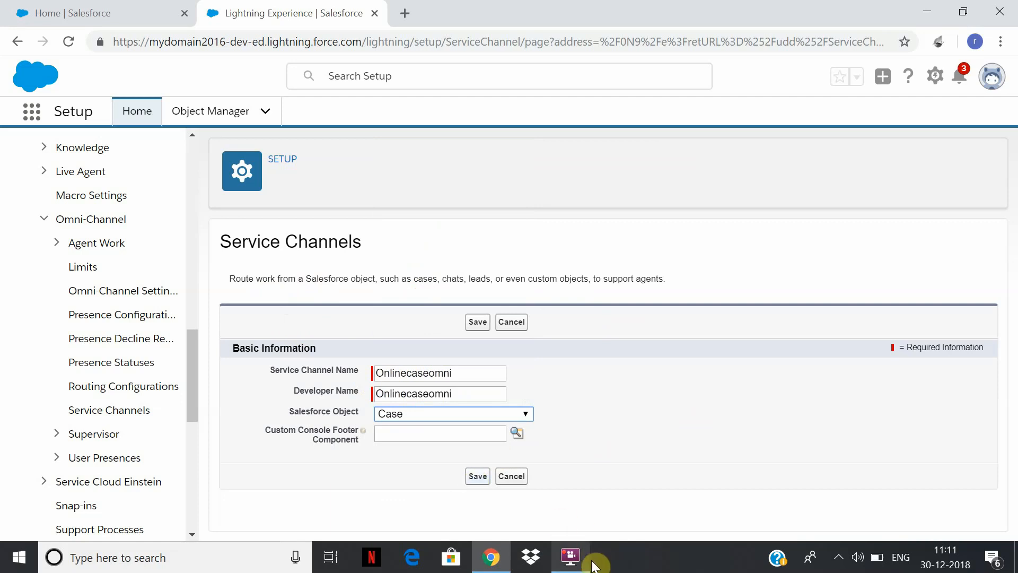
{"action": "left_click", "coordinate": [478, 482]}
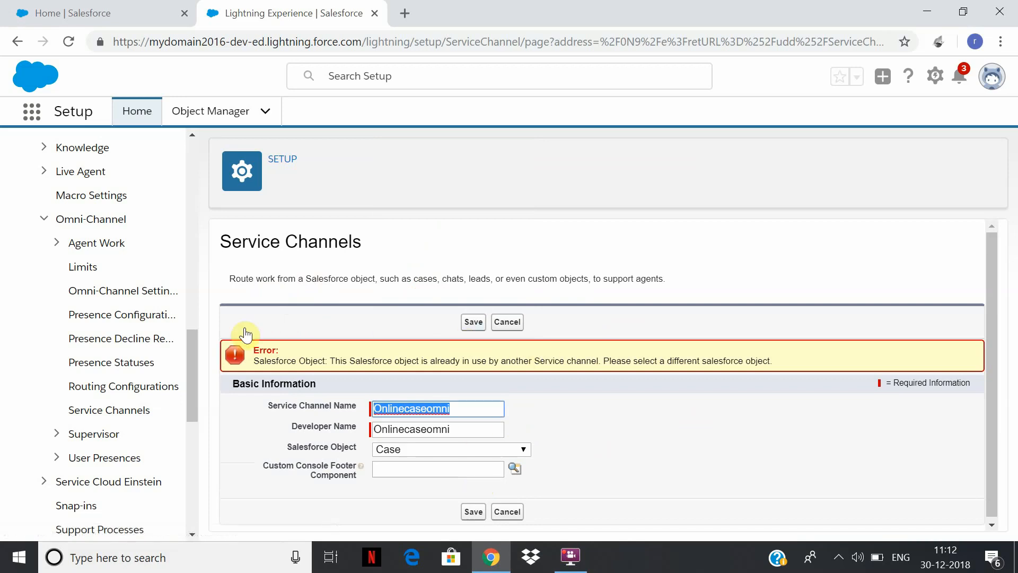
Try to delete the Caseroute service channel from the service channel list.
{"action": "left_click", "coordinate": [134, 416]}
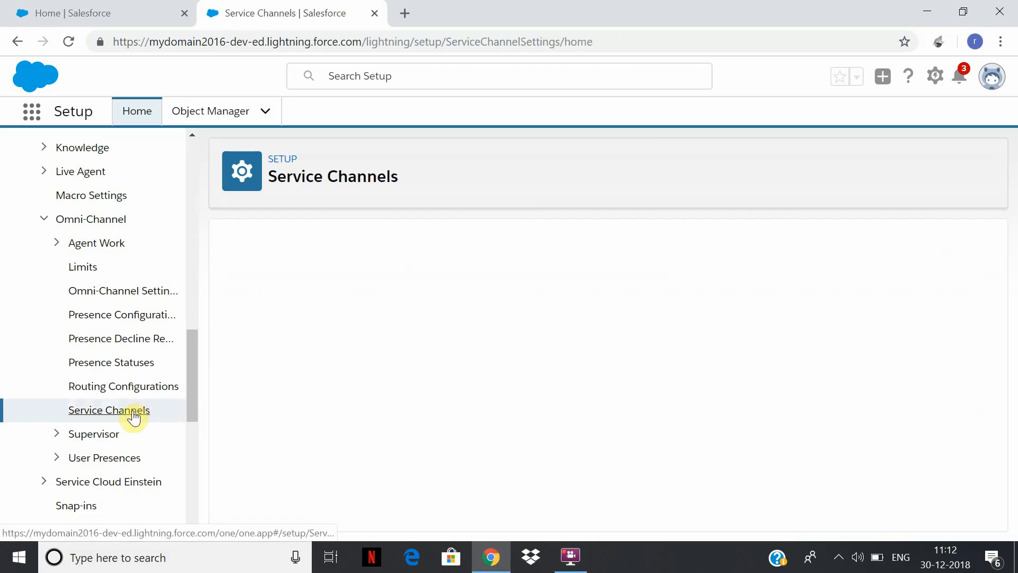
{"action": "left_click", "coordinate": [257, 380]}
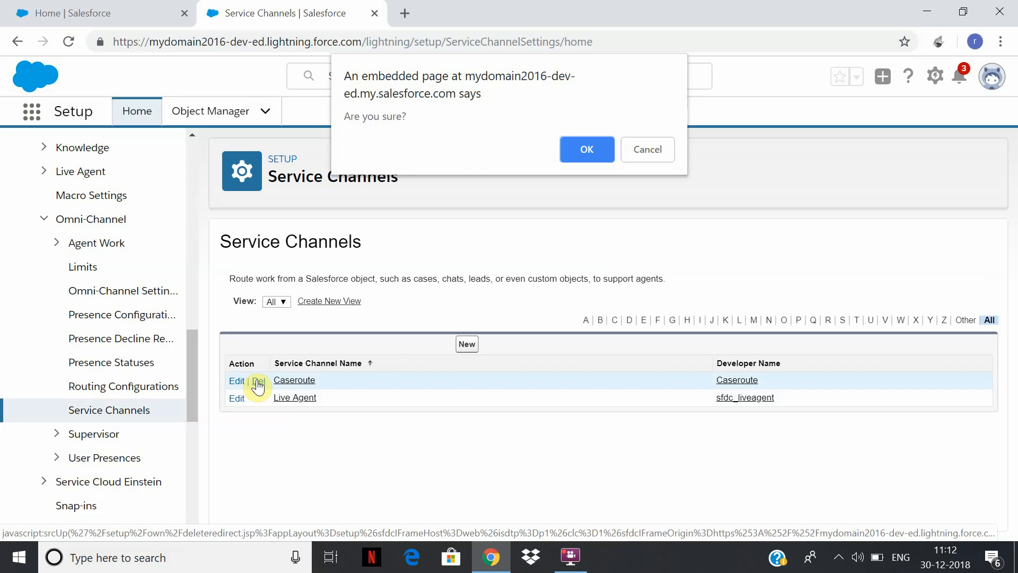
{"action": "left_click", "coordinate": [586, 149]}
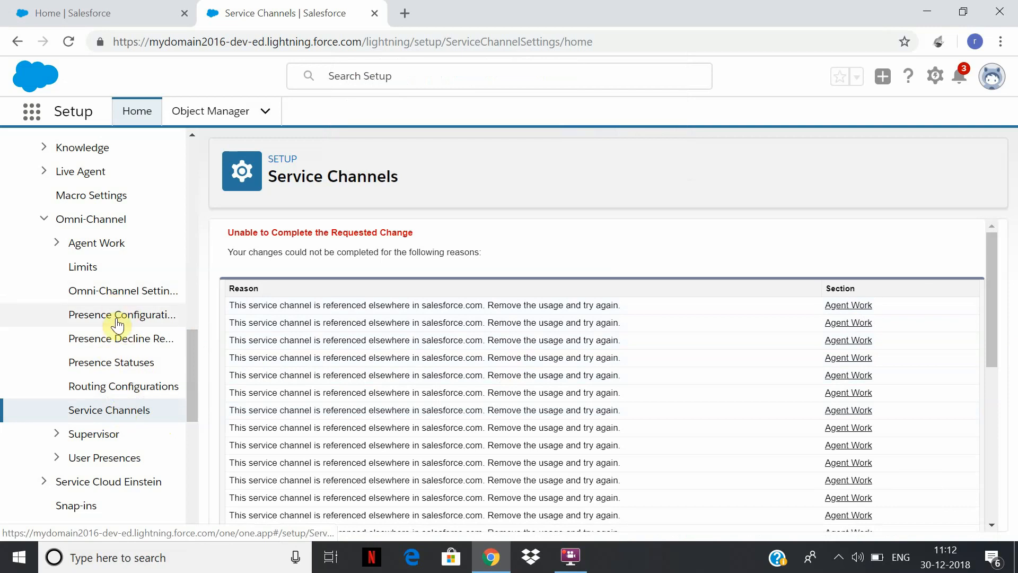
Open the Omni-Channel Routing Configurations page and duplicate it in a second browser tab.
{"action": "left_click", "coordinate": [138, 388]}
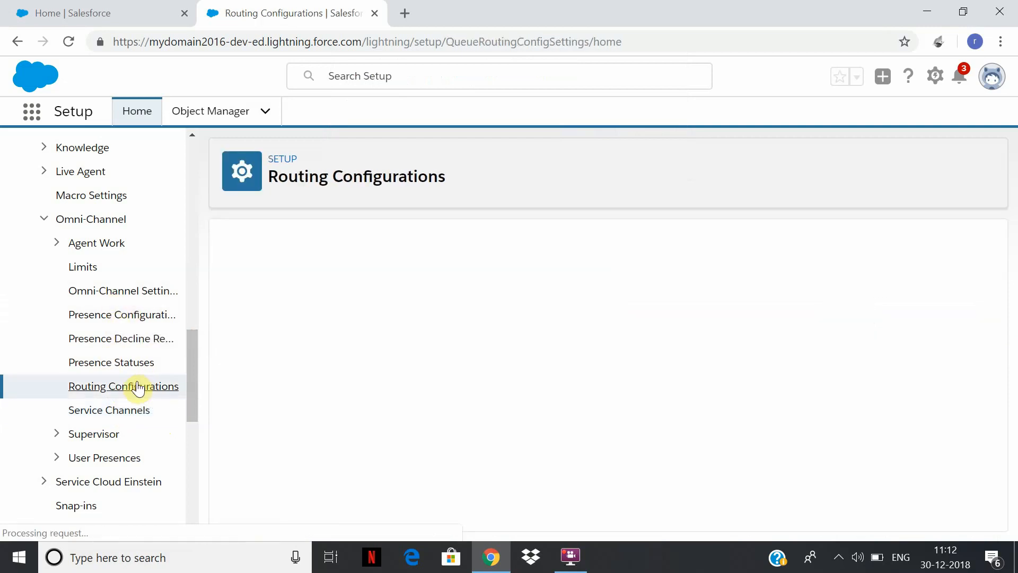
{"action": "right_click", "coordinate": [274, 15]}
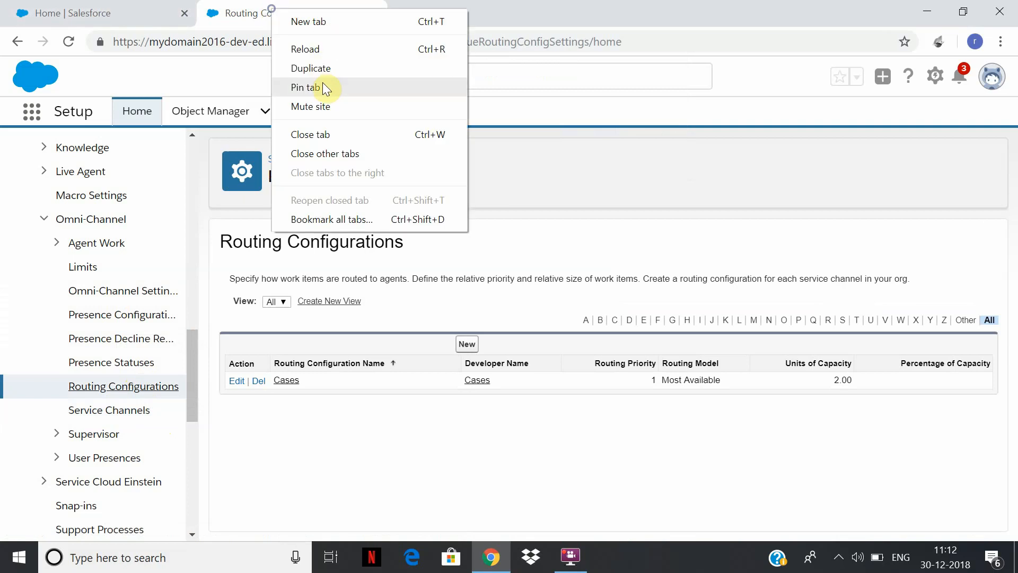
{"action": "left_click", "coordinate": [324, 71]}
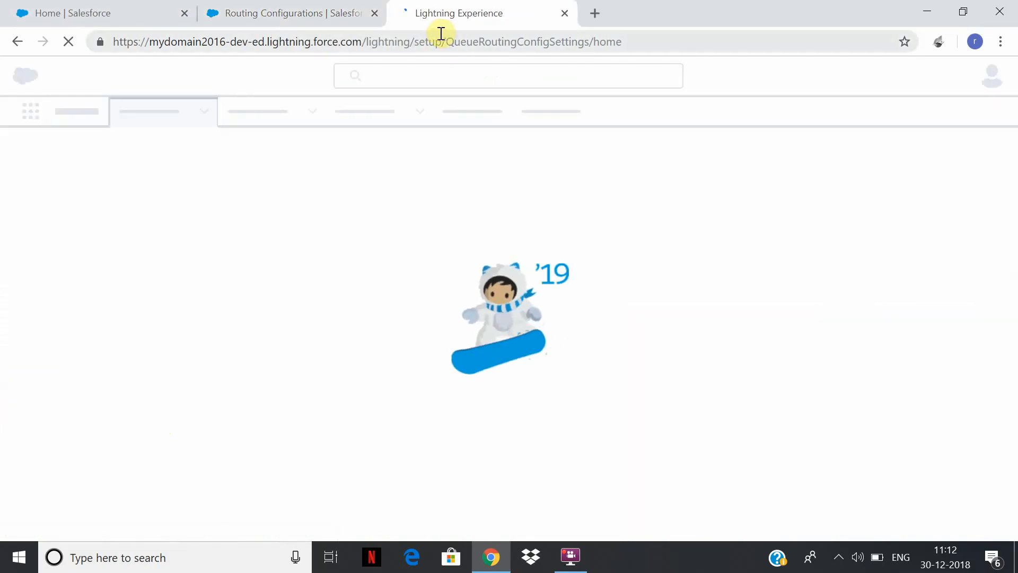
{"action": "left_click", "coordinate": [284, 13]}
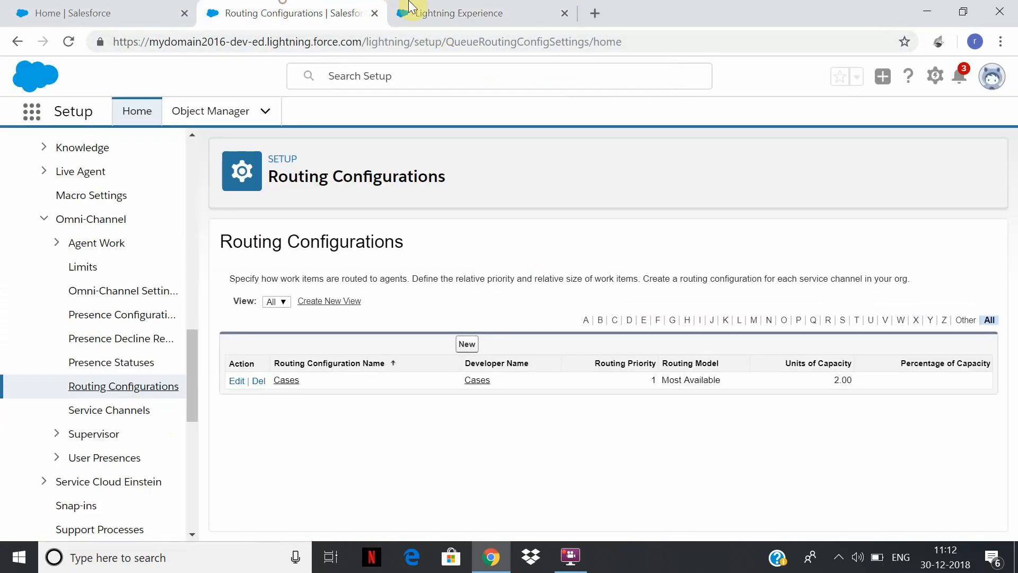
{"action": "left_click", "coordinate": [475, 8]}
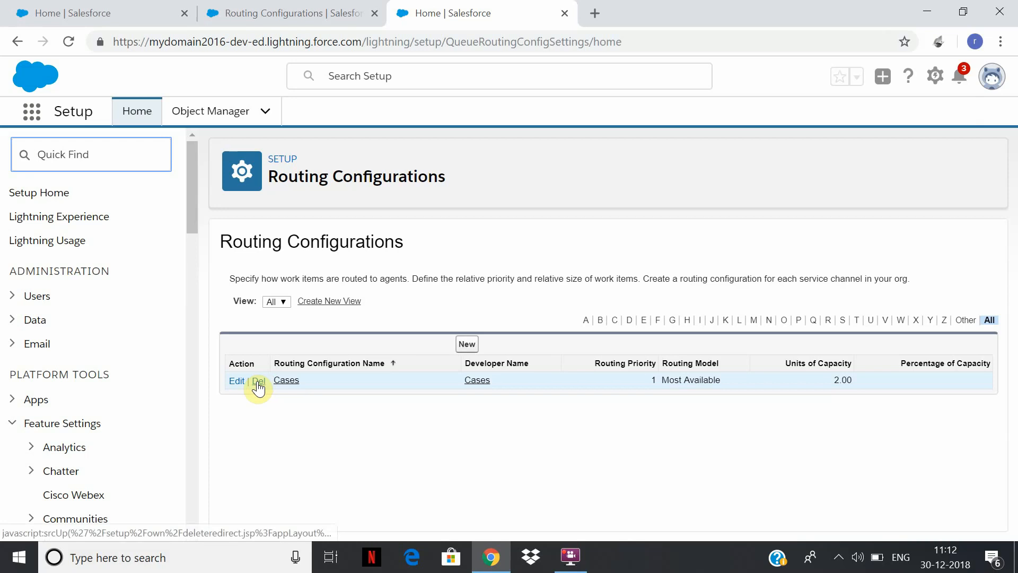
Find the Queues page in Setup and open the Emailassignque queue.
{"action": "left_click", "coordinate": [133, 161]}
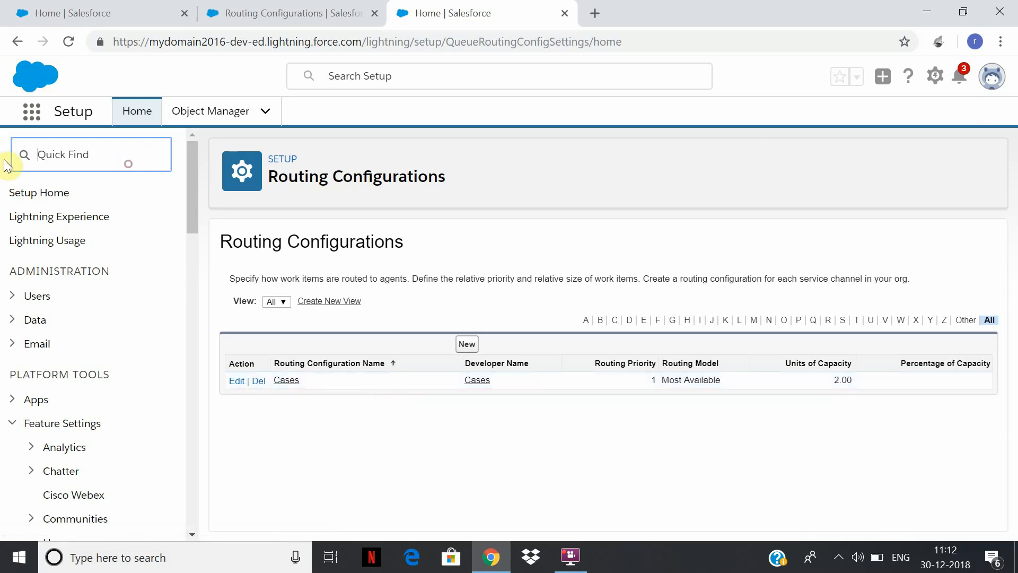
{"action": "type", "text": "queue"}
{"action": "left_click", "coordinate": [72, 225]}
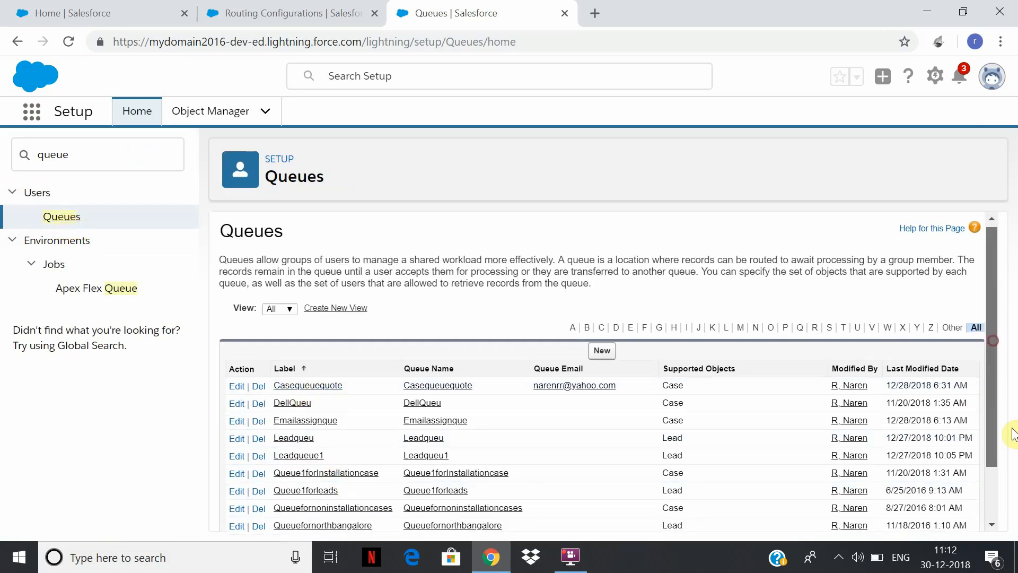
{"action": "scroll", "coordinate": [314, 349], "scroll_direction": "down", "scroll_amount": 1}
{"action": "left_click", "coordinate": [312, 348]}
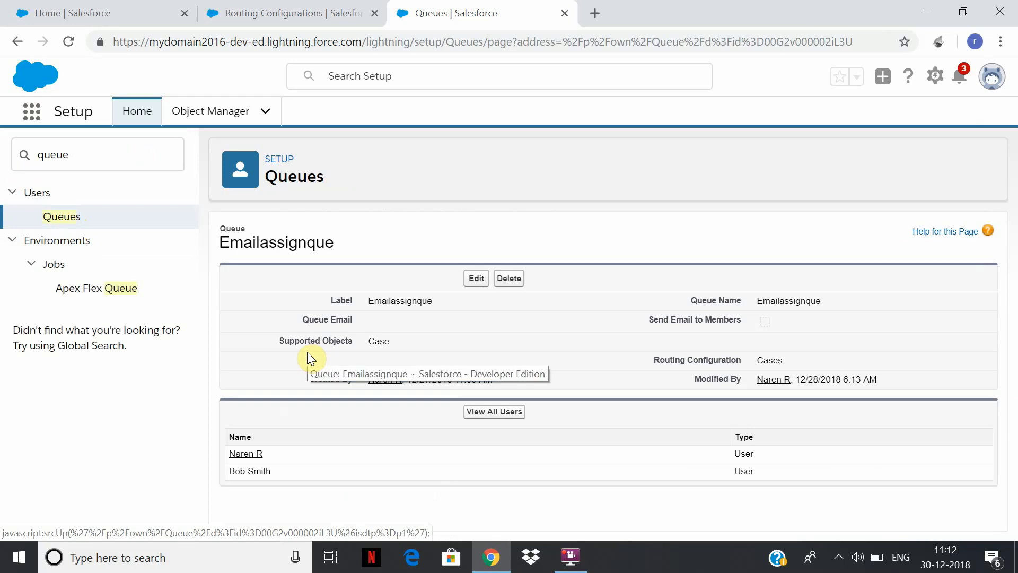
Clear the Routing Configuration value of the Emailassignque queue and save the queue.
{"action": "left_click", "coordinate": [474, 281]}
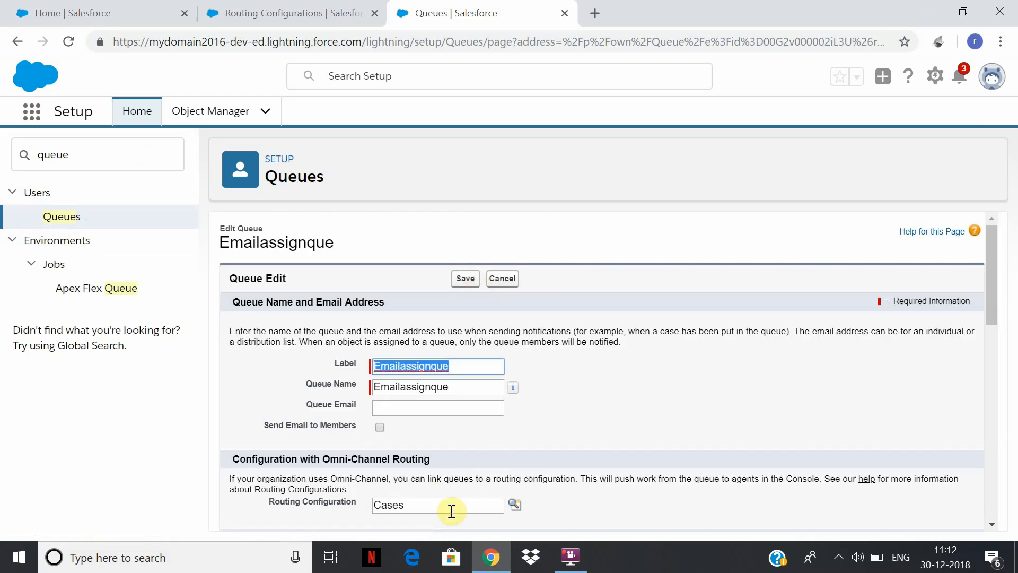
{"action": "double_click", "coordinate": [451, 511]}
{"action": "key", "text": "BackSpace"}
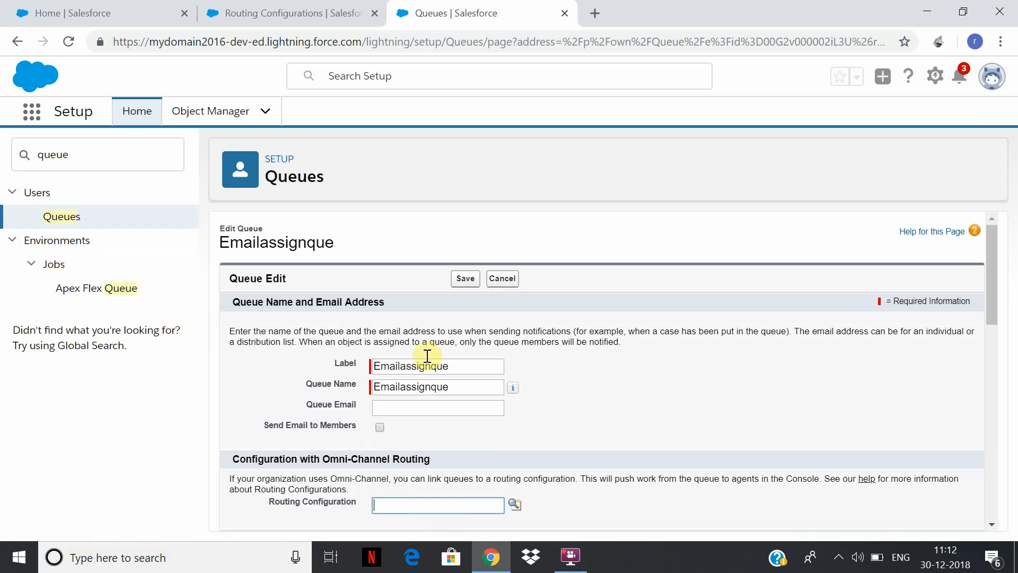
{"action": "left_click", "coordinate": [471, 280]}
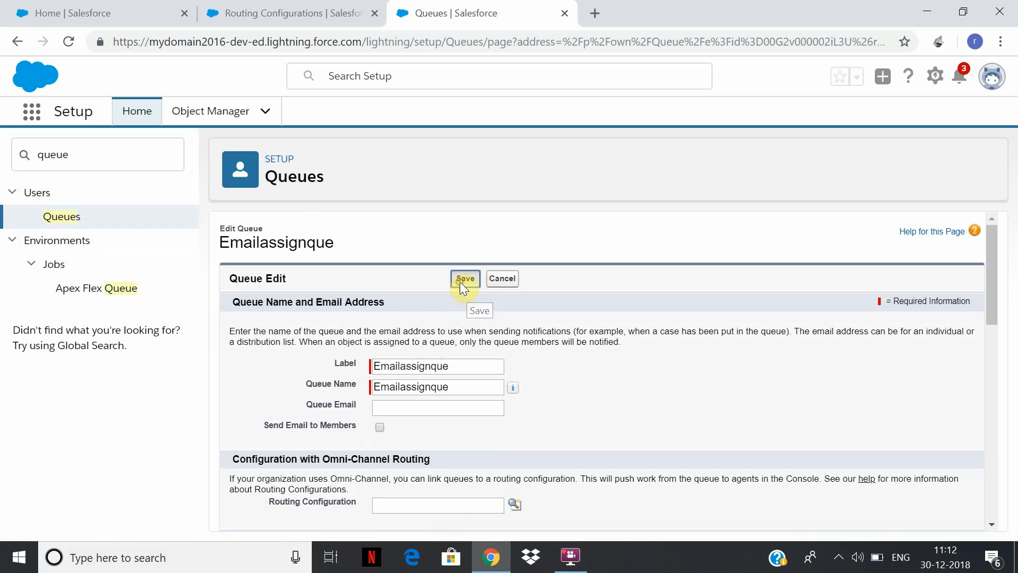
{"action": "left_click", "coordinate": [460, 282]}
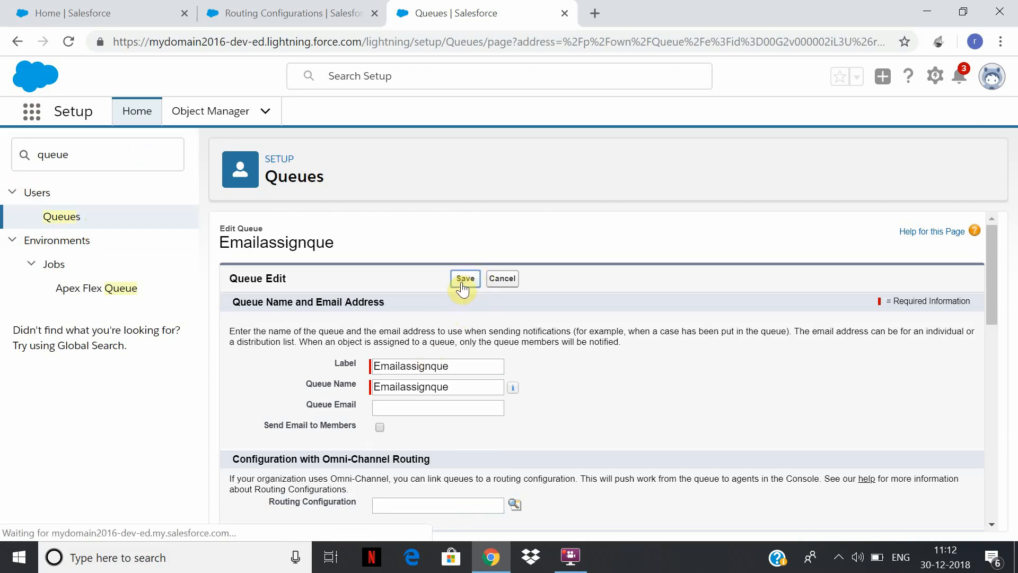
Try to delete the Cases routing configuration from the Routing Configurations list.
{"action": "left_click", "coordinate": [318, 15]}
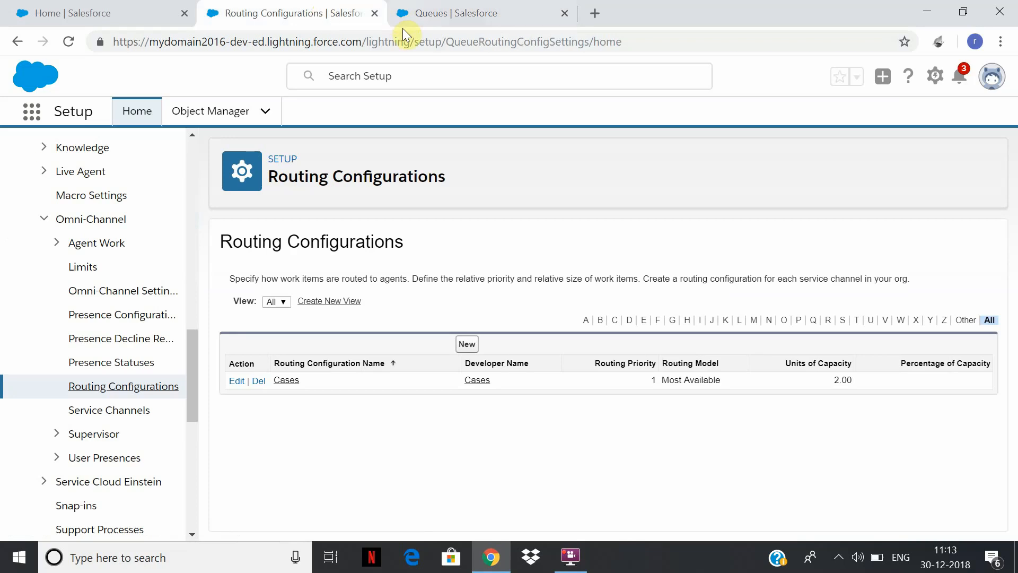
{"action": "left_click", "coordinate": [259, 381]}
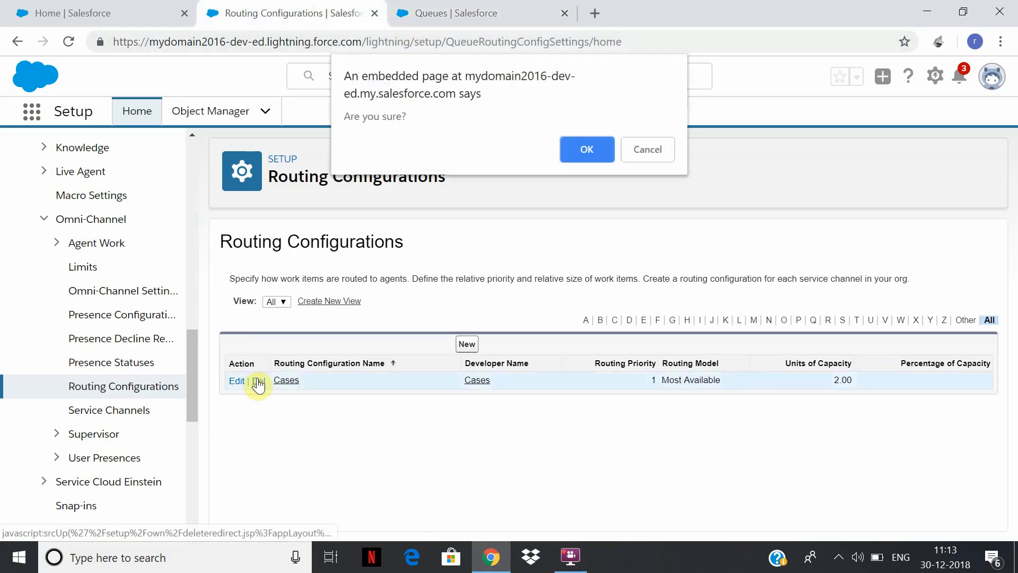
{"action": "left_click", "coordinate": [593, 153]}
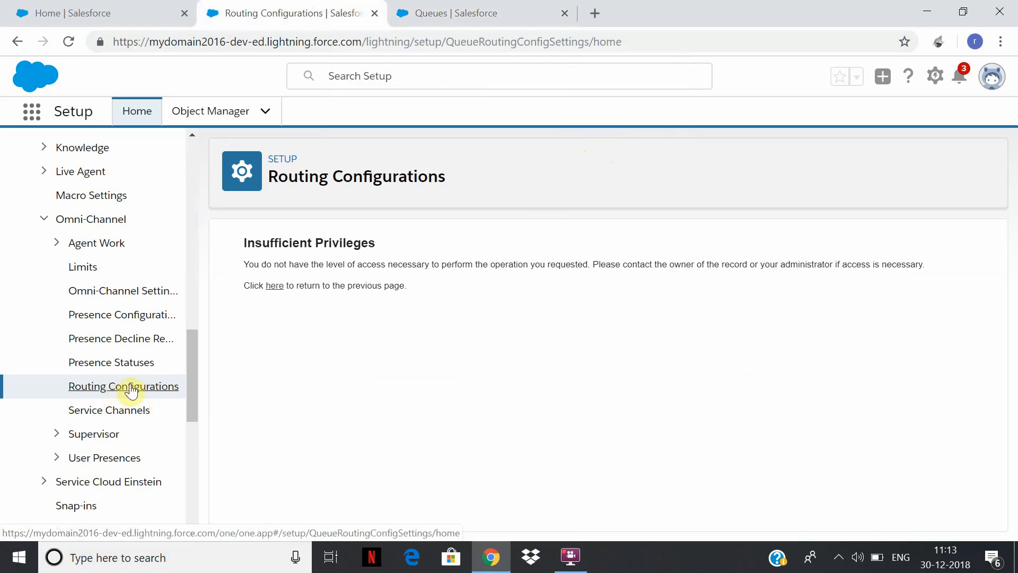
Check the saved Emailassignque queue details, and return to the Routing Configurations list.
{"action": "left_click", "coordinate": [417, 13]}
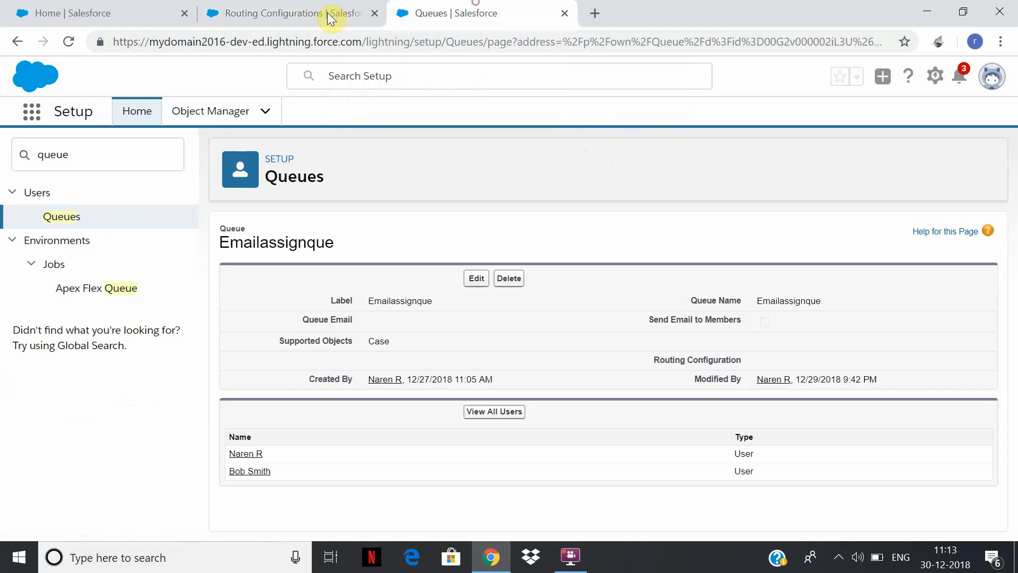
{"action": "left_click", "coordinate": [325, 17]}
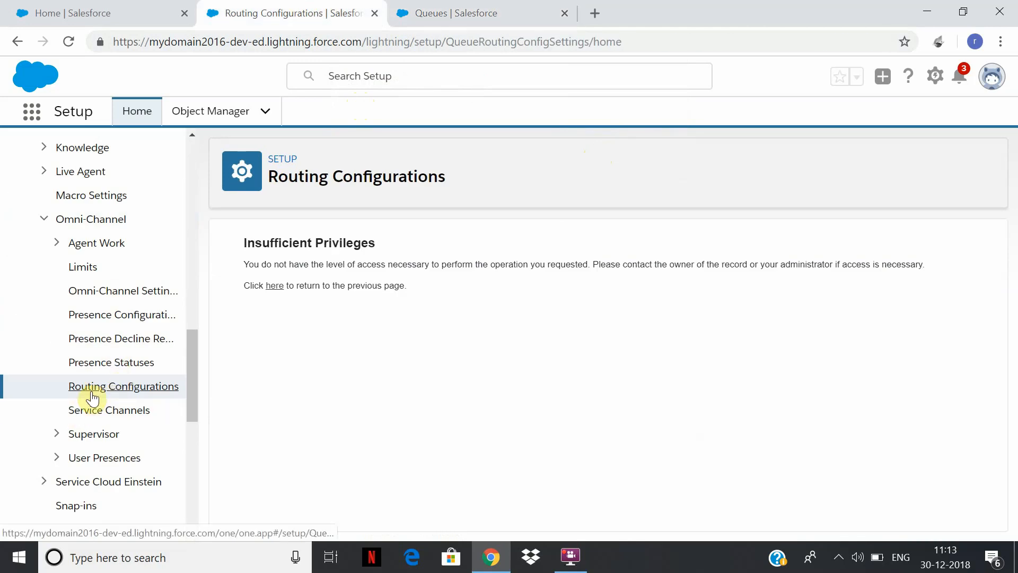
{"action": "left_click", "coordinate": [92, 369]}
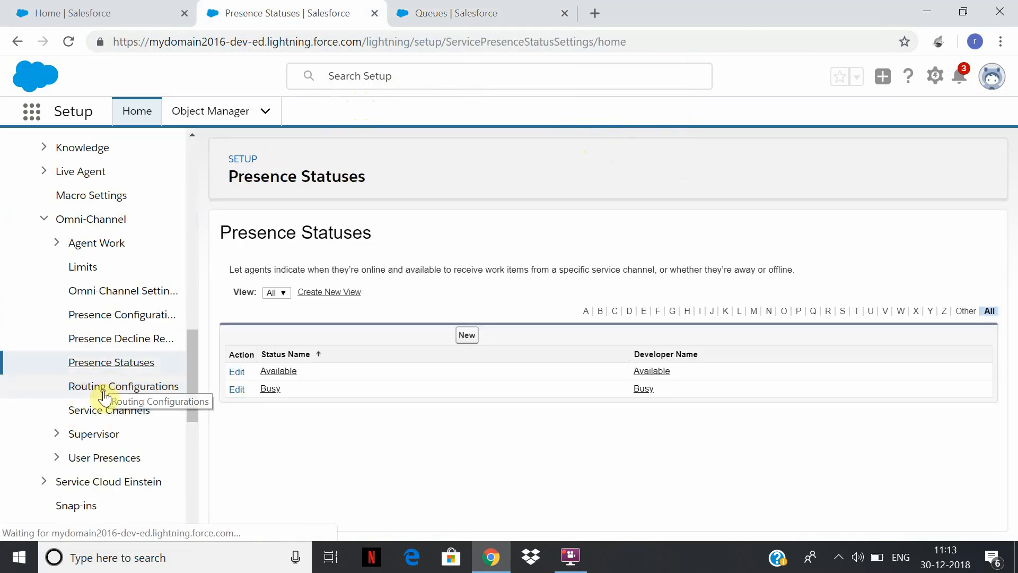
{"action": "left_click", "coordinate": [105, 391]}
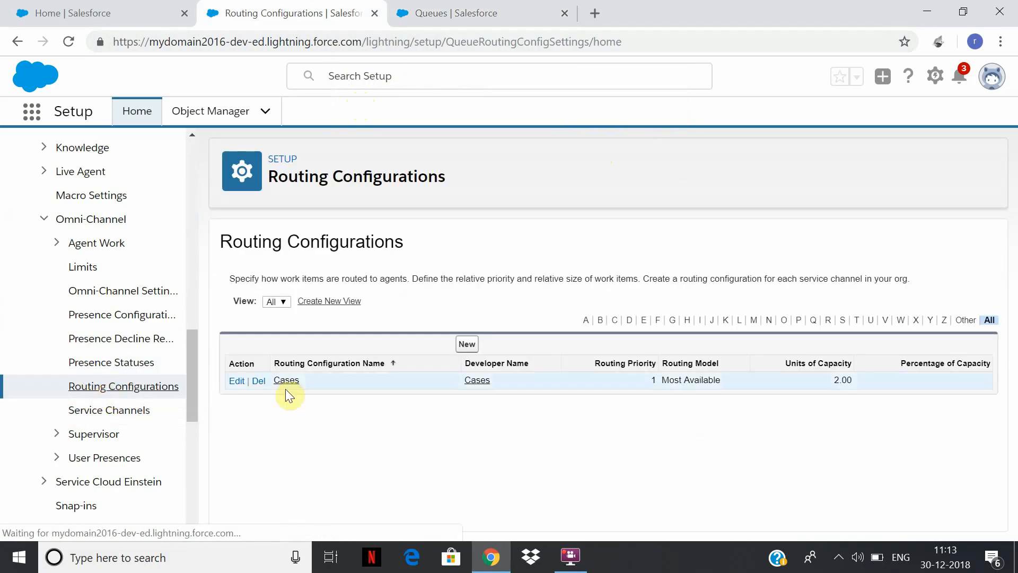
Review the settings of the Cases routing configuration in its edit form and leave without saving.
{"action": "left_click", "coordinate": [234, 383]}
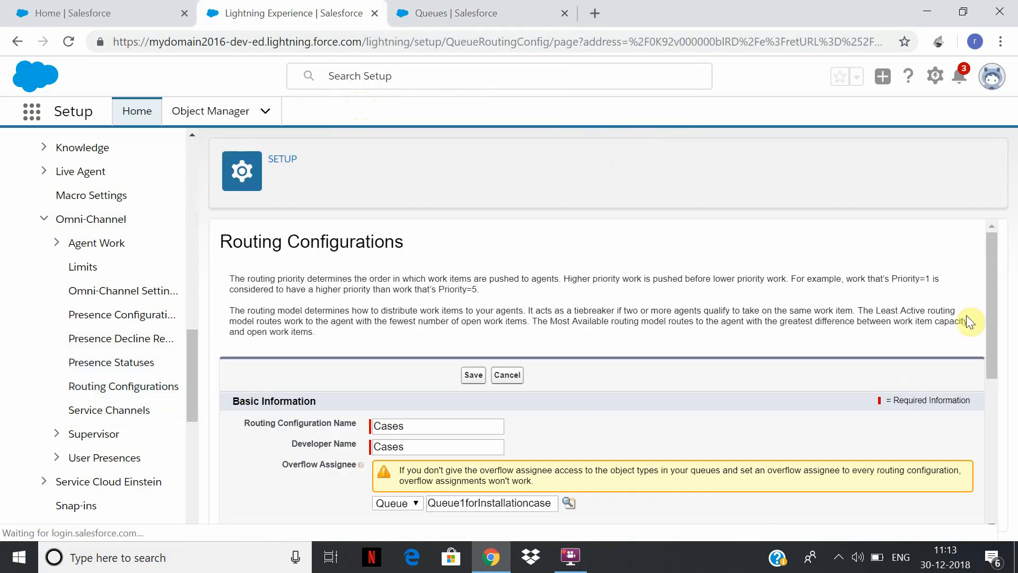
{"action": "mouse_move", "coordinate": [984, 293]}
{"action": "left_mouse_down"}
{"action": "mouse_move", "coordinate": [994, 317]}
{"action": "mouse_move", "coordinate": [991, 457]}
{"action": "mouse_move", "coordinate": [979, 291]}
{"action": "left_mouse_up"}
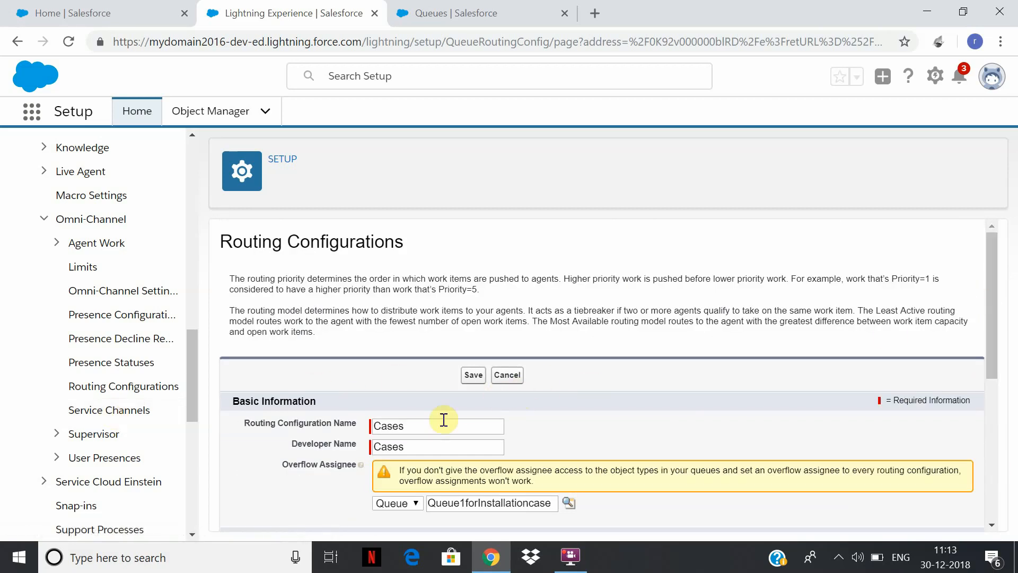
{"action": "left_click_drag", "start_coordinate": [992, 318], "coordinate": [1006, 343]}
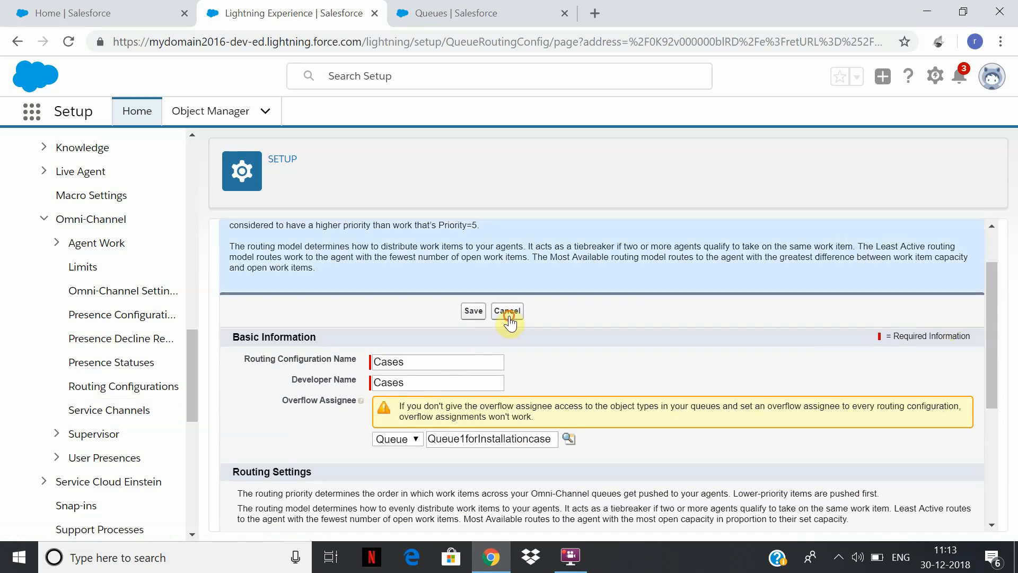
{"action": "left_click", "coordinate": [508, 312]}
{"action": "left_click", "coordinate": [571, 556]}
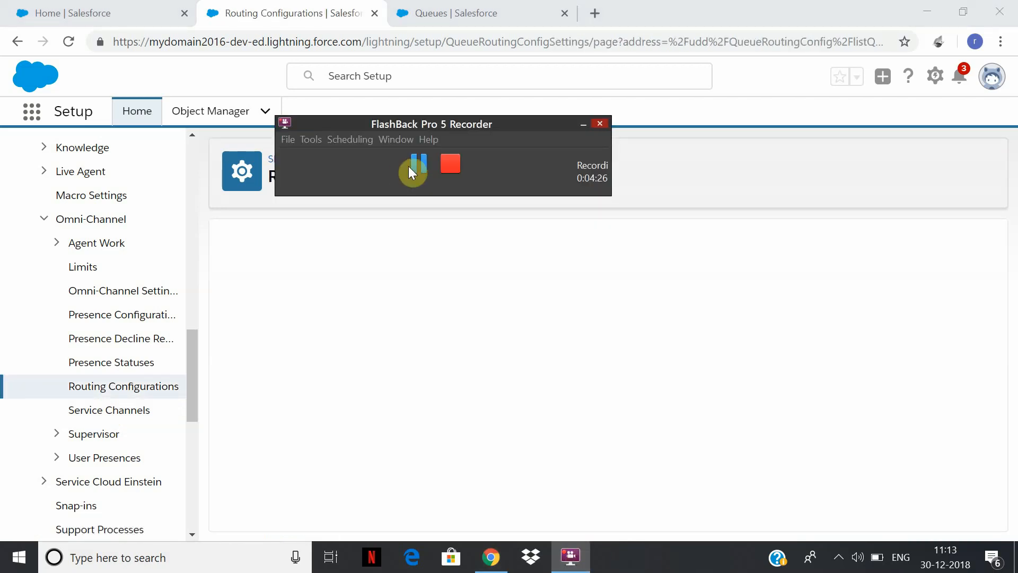
{"action": "left_click", "coordinate": [418, 164]}
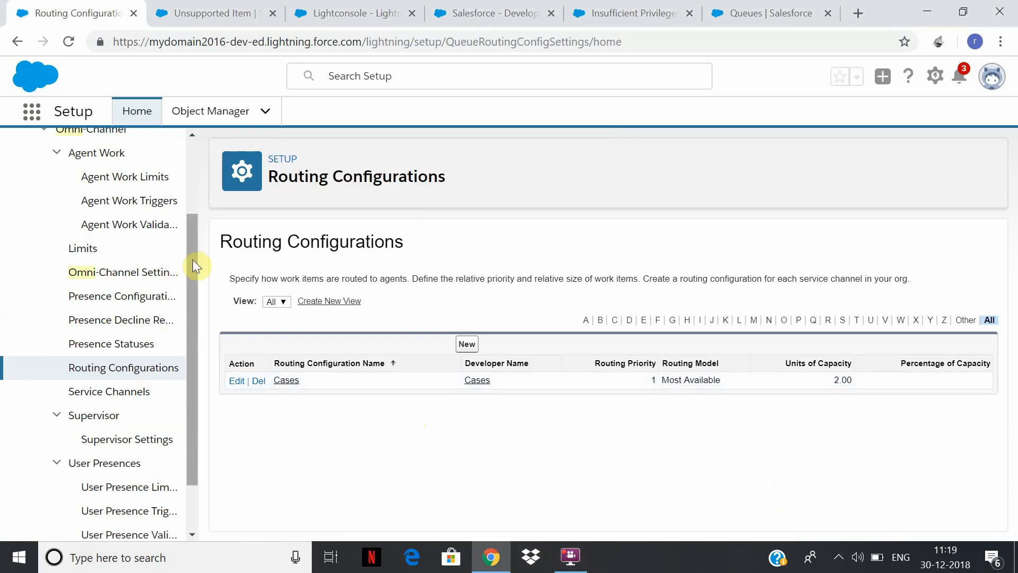
Try to create a service channel for the Salesforce object Case, with Caseroute as both channel name and developer name.
{"action": "left_click_drag", "start_coordinate": [193, 260], "coordinate": [198, 208]}
{"action": "left_click", "coordinate": [137, 378]}
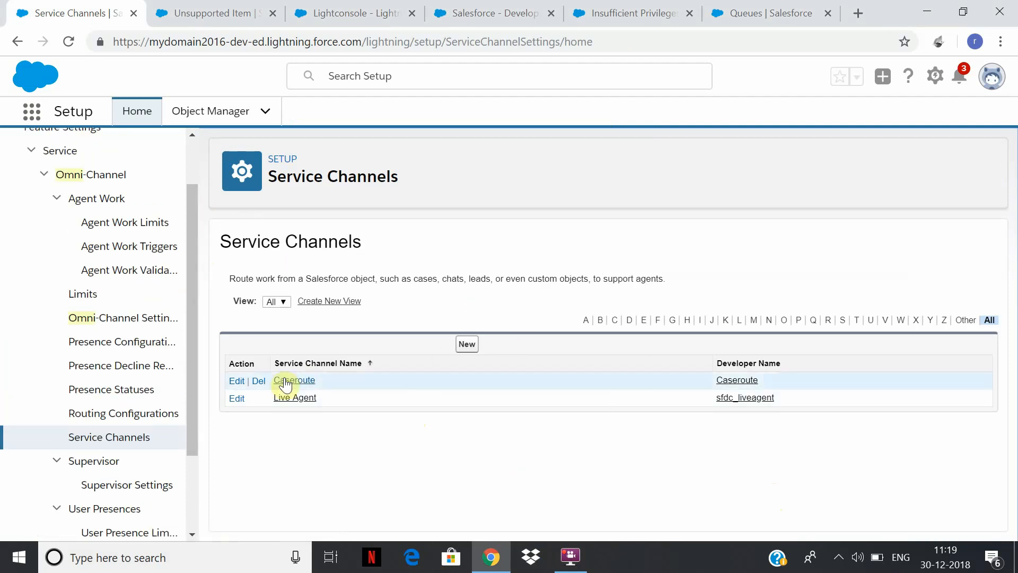
{"action": "left_click", "coordinate": [467, 345]}
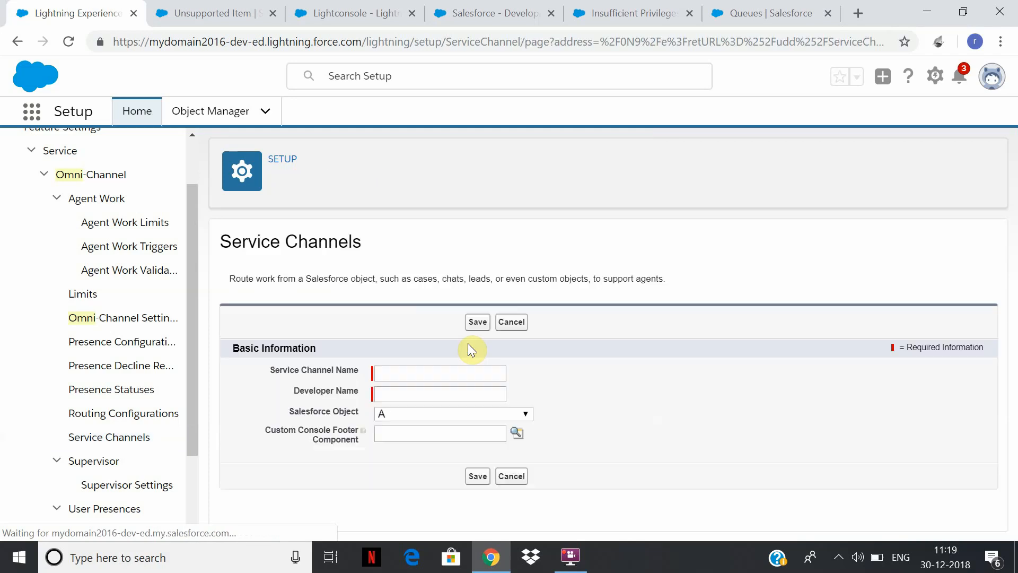
{"action": "left_click", "coordinate": [452, 371]}
{"action": "type", "text": "Case"}
{"action": "left_click", "coordinate": [440, 395]}
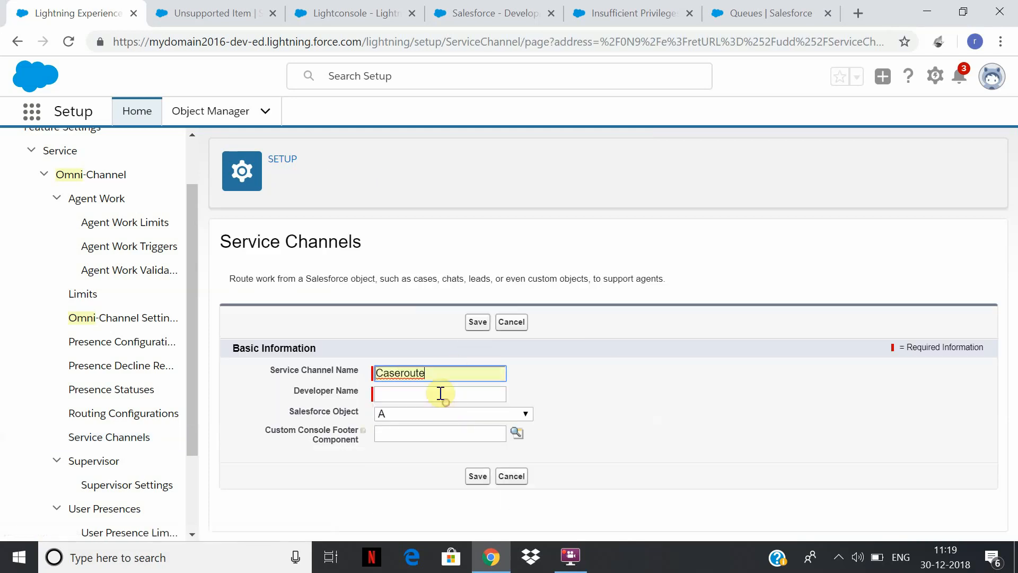
{"action": "left_click", "coordinate": [440, 394]}
{"action": "type", "text": "c"}
{"action": "key", "text": "BackSpace"}
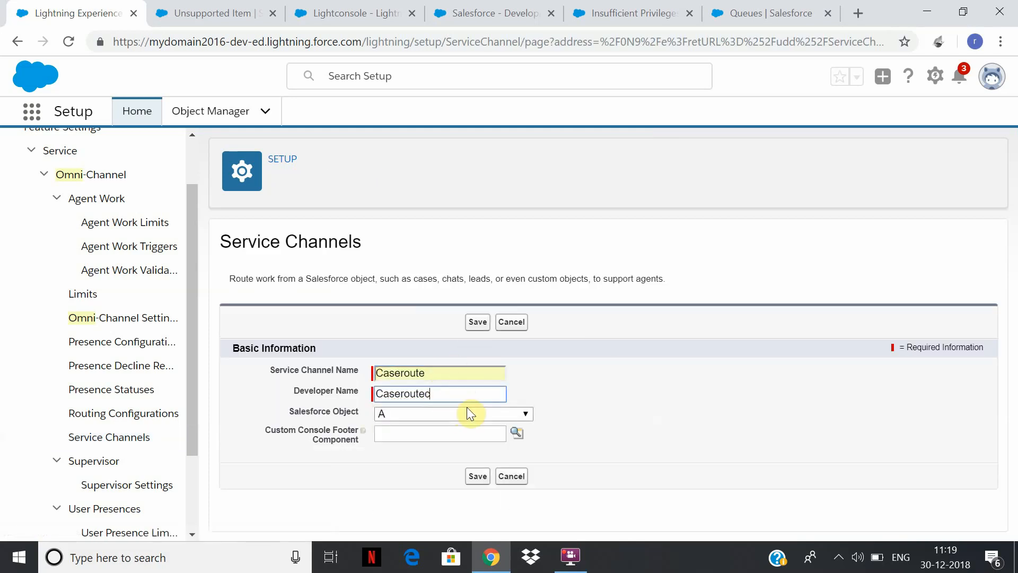
{"action": "left_click", "coordinate": [524, 413]}
{"action": "left_click", "coordinate": [468, 239]}
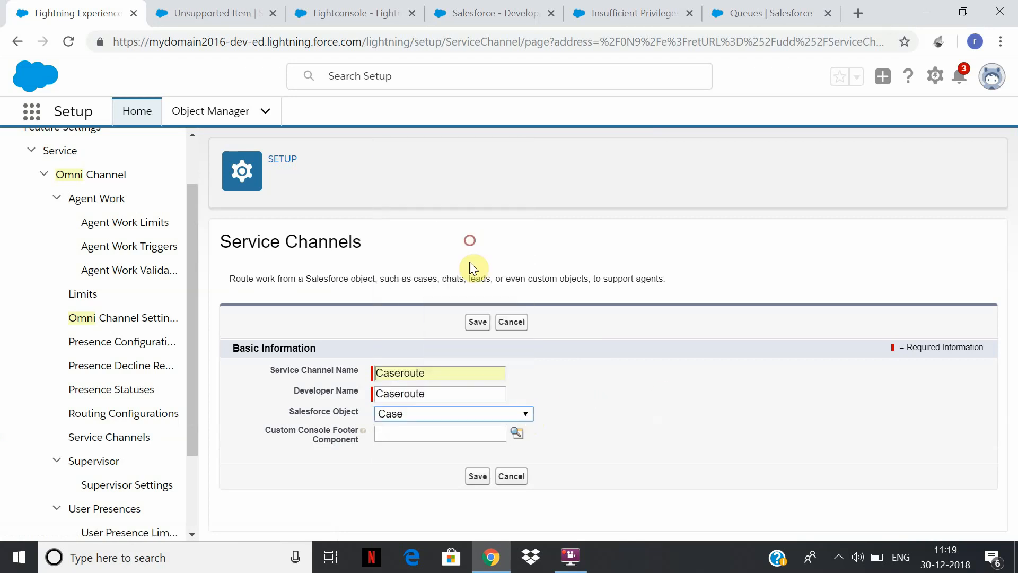
{"action": "left_click", "coordinate": [478, 477]}
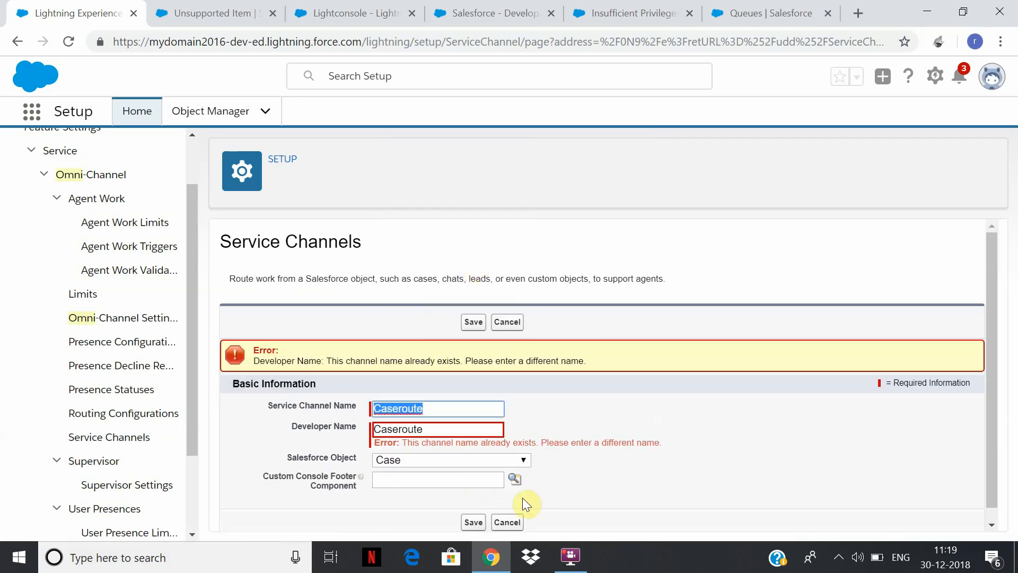
{"action": "left_click", "coordinate": [507, 524]}
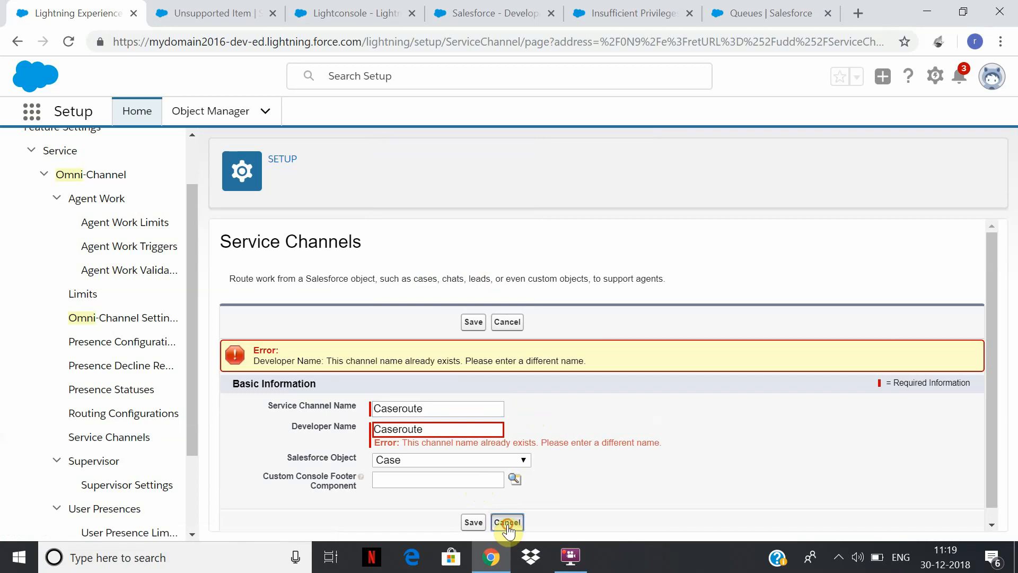
{"action": "left_click", "coordinate": [178, 436]}
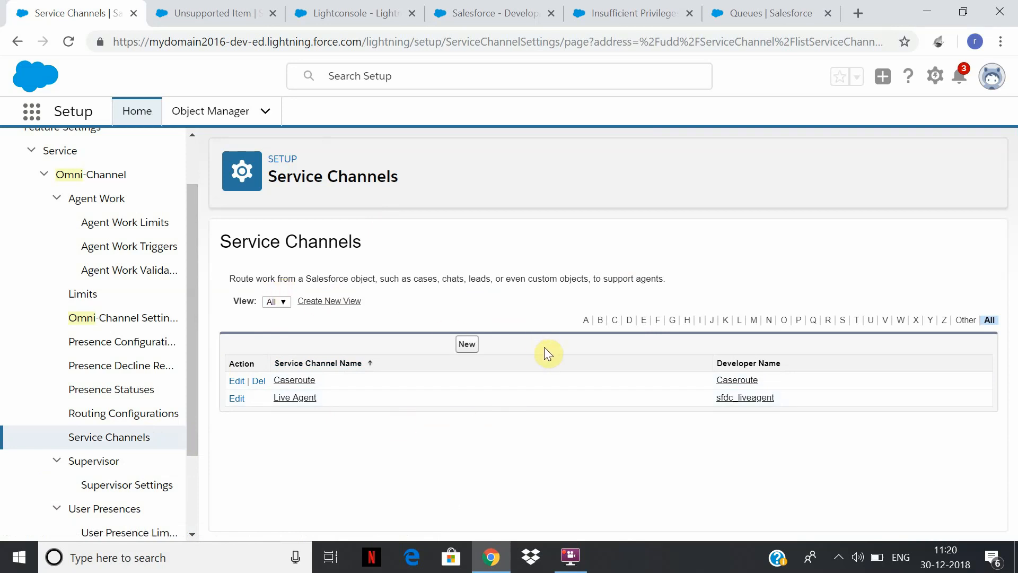
Start a new Omni-Channel routing configuration with Caseroute as both its name and developer name.
{"action": "left_click", "coordinate": [140, 416]}
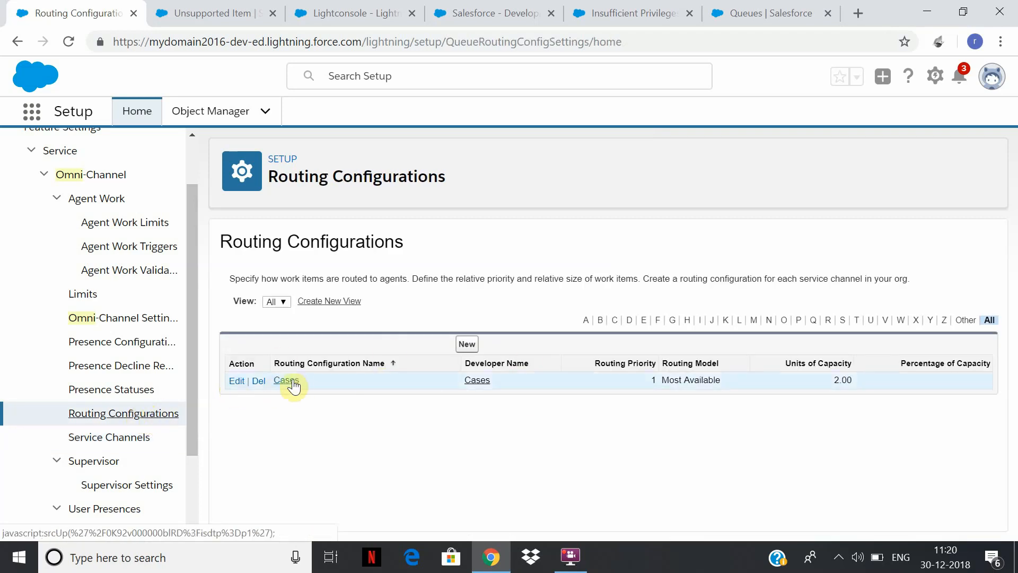
{"action": "left_click", "coordinate": [467, 345]}
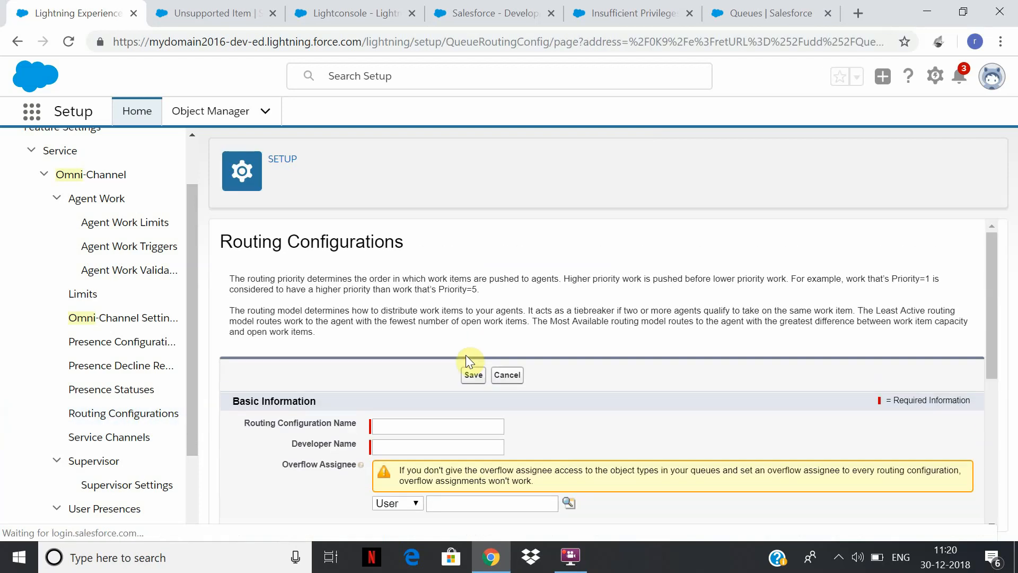
{"action": "left_click", "coordinate": [429, 428]}
{"action": "type", "text": "CAser"}
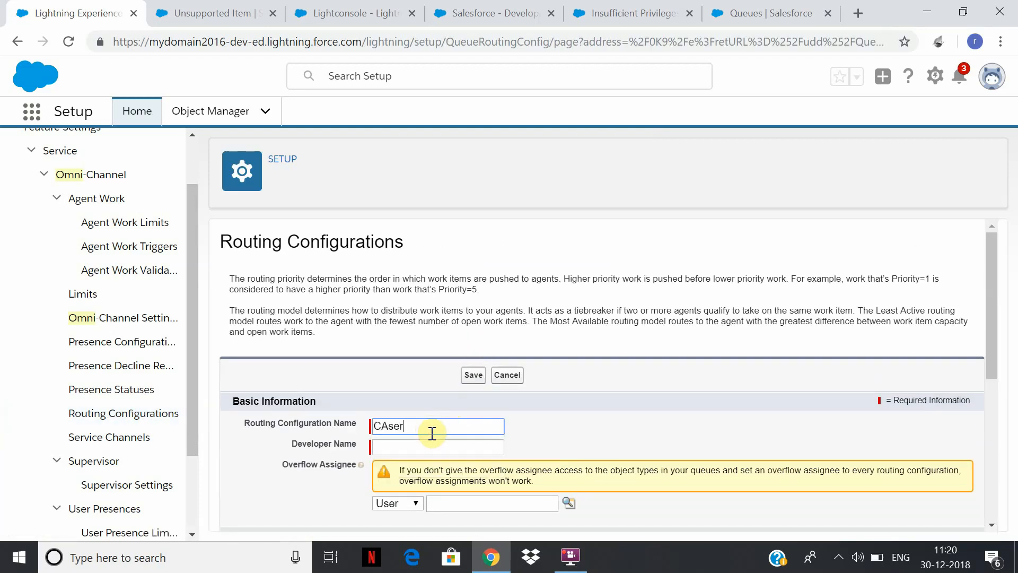
{"action": "key", "text": "BackSpace"}
{"action": "key", "text": "BackSpace"}
{"action": "key", "text": "BackSpace"}
{"action": "key", "text": "BackSpace"}
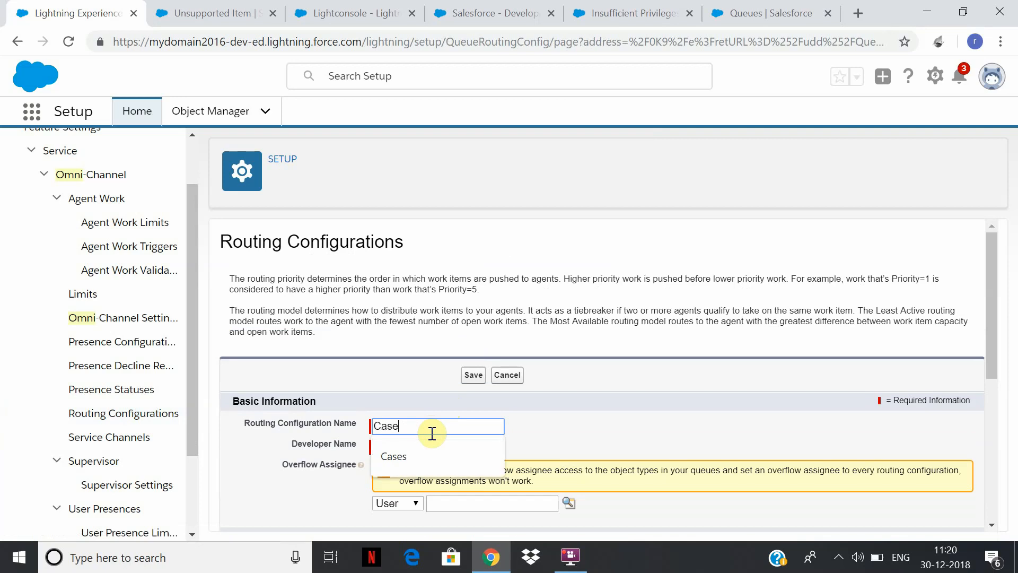
{"action": "type", "text": "seroute"}
{"action": "left_click", "coordinate": [453, 446]}
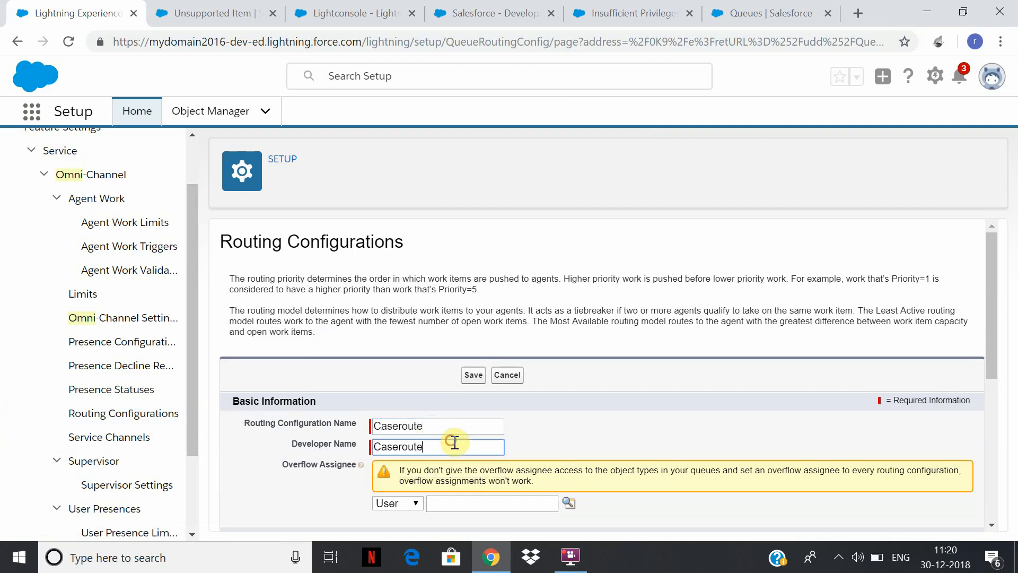
Extend the routing configuration name to Caserouteconfig and its developer name to Caseroutecnfig.
{"action": "left_click", "coordinate": [470, 427]}
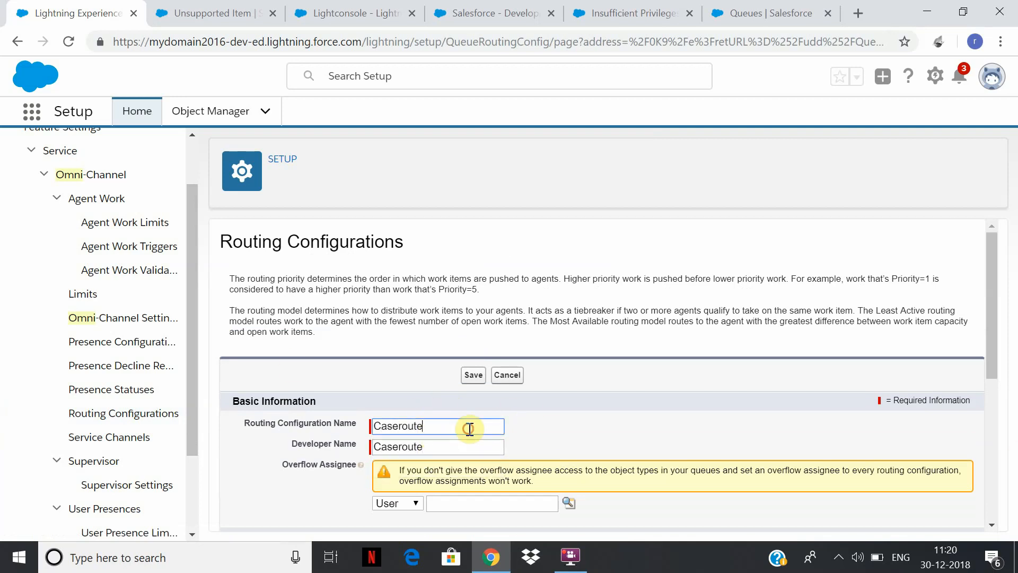
{"action": "type", "text": "config"}
{"action": "left_click", "coordinate": [490, 440]}
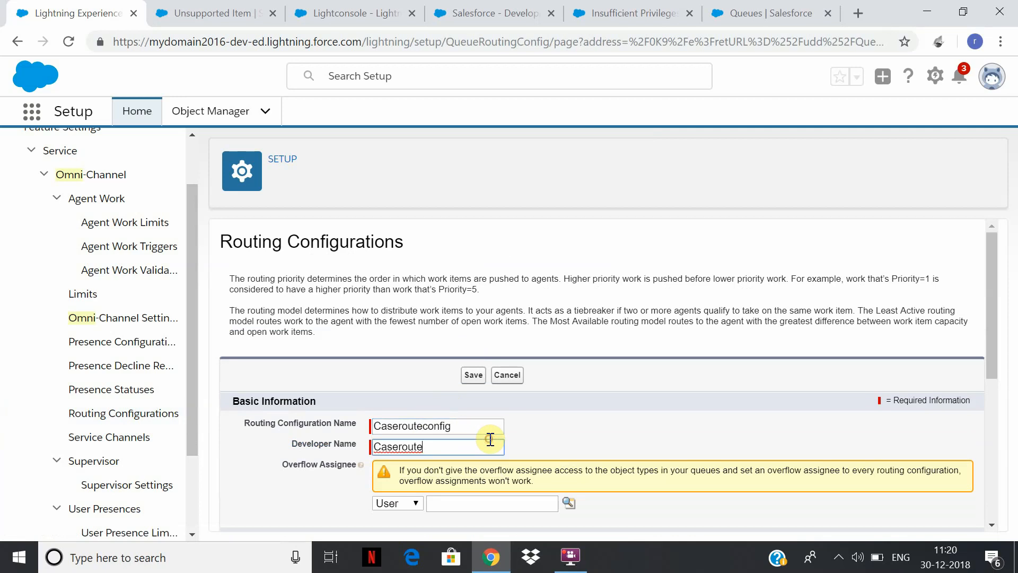
{"action": "type", "text": "cnfig"}
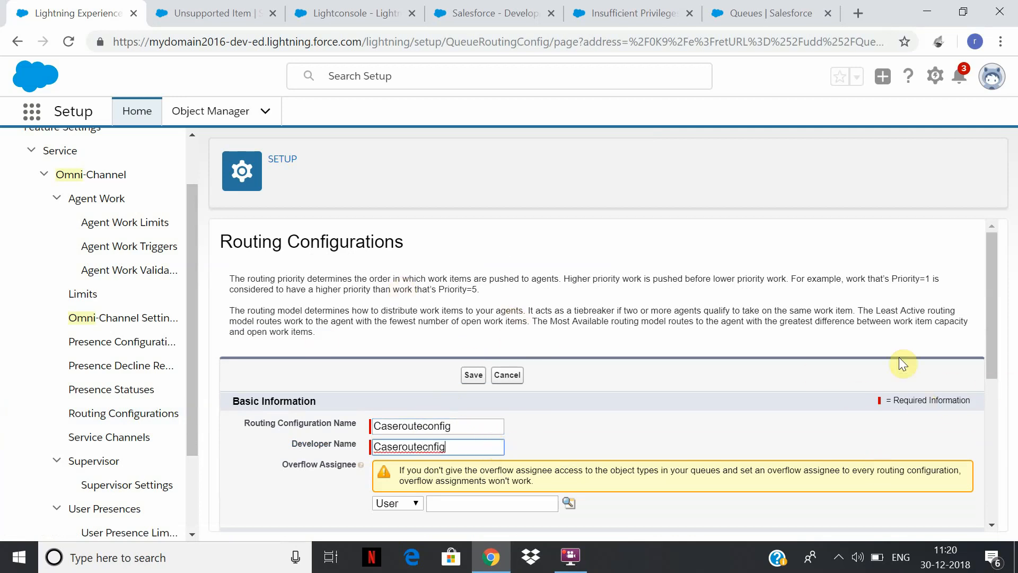
Set the overflow assignee type of the Caserouteconfig routing configuration to Queue and enter Em as the queue.
{"action": "left_click", "coordinate": [997, 294]}
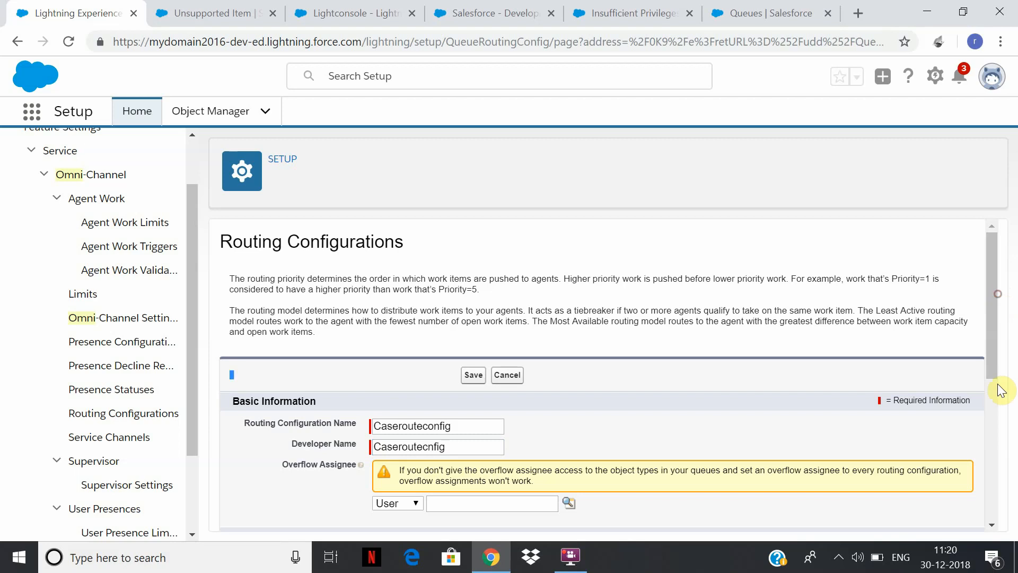
{"action": "left_click_drag", "start_coordinate": [990, 295], "coordinate": [1011, 433]}
{"action": "left_click", "coordinate": [411, 350]}
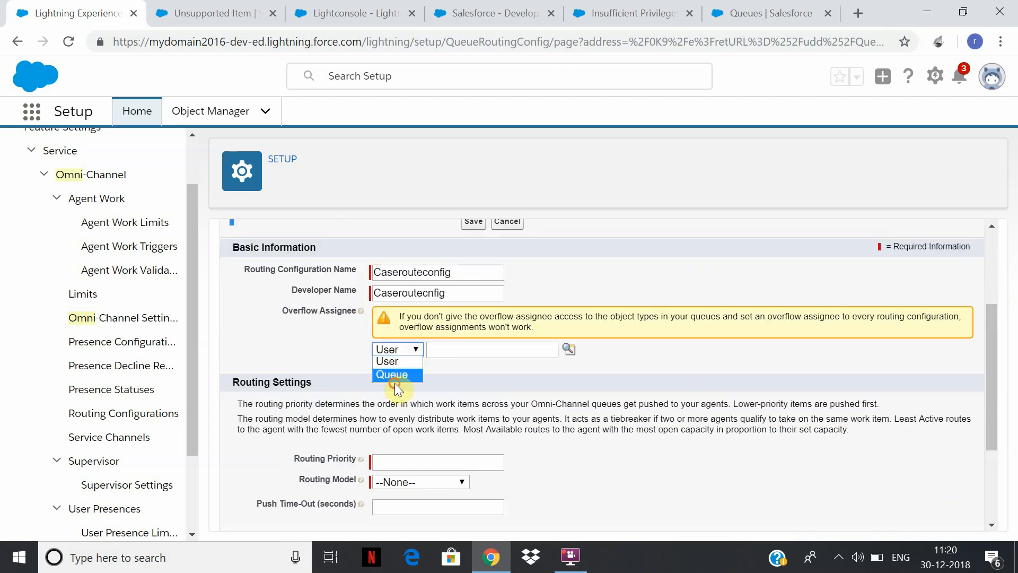
{"action": "left_click", "coordinate": [397, 390]}
{"action": "left_click", "coordinate": [415, 351]}
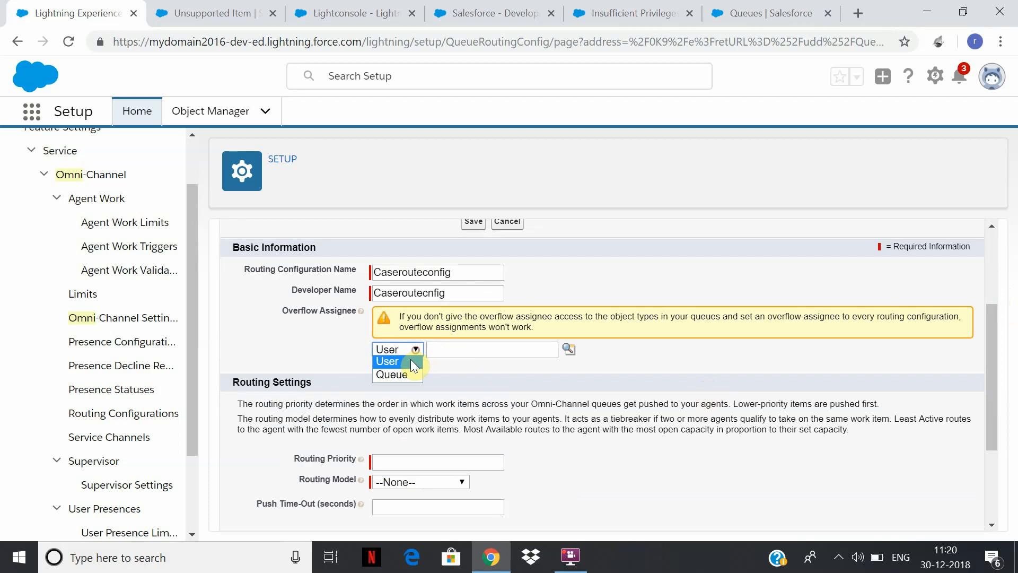
{"action": "left_click", "coordinate": [410, 358]}
{"action": "left_click", "coordinate": [491, 356]}
{"action": "type", "text": "Em"}
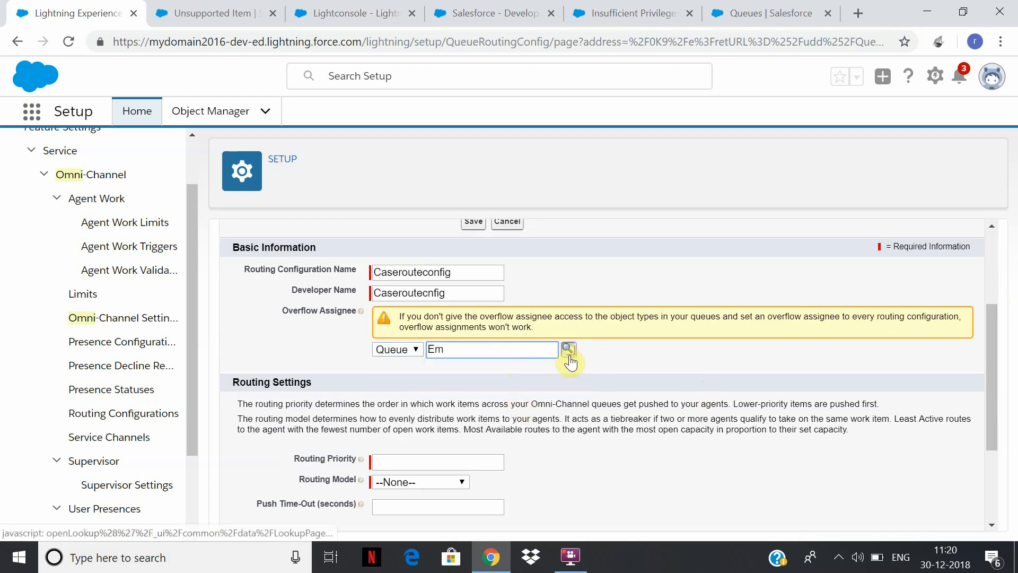
Set the new configuration's routing priority to 1 and its routing model to Most Available.
{"action": "left_click", "coordinate": [437, 460]}
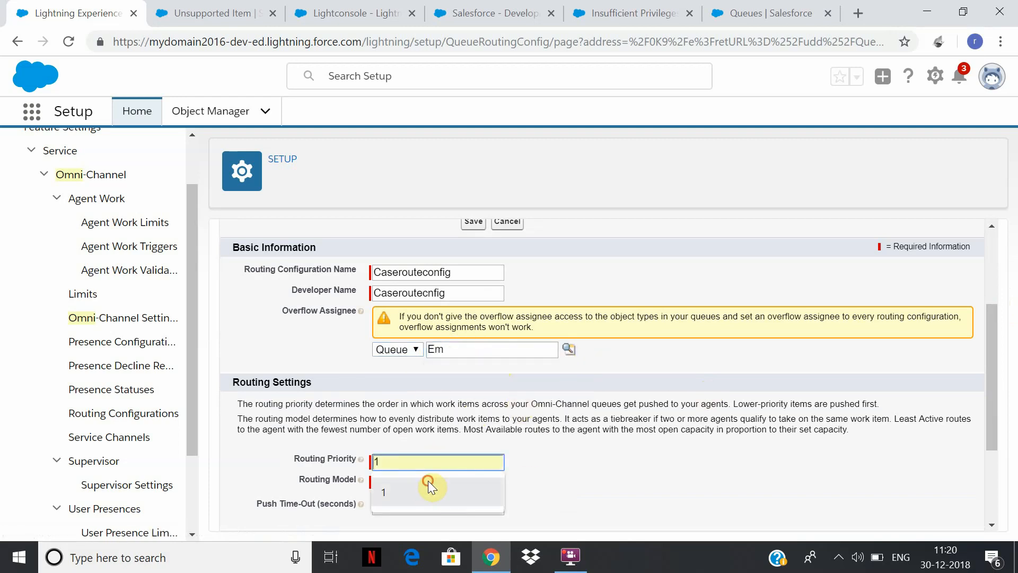
{"action": "left_click", "coordinate": [428, 481]}
{"action": "left_click", "coordinate": [460, 482]}
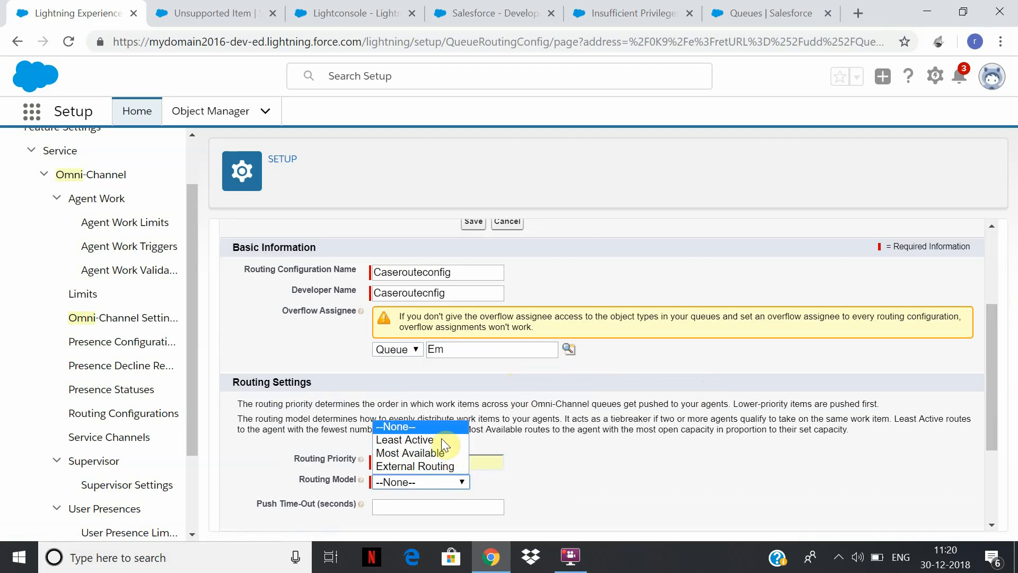
{"action": "left_click", "coordinate": [424, 452]}
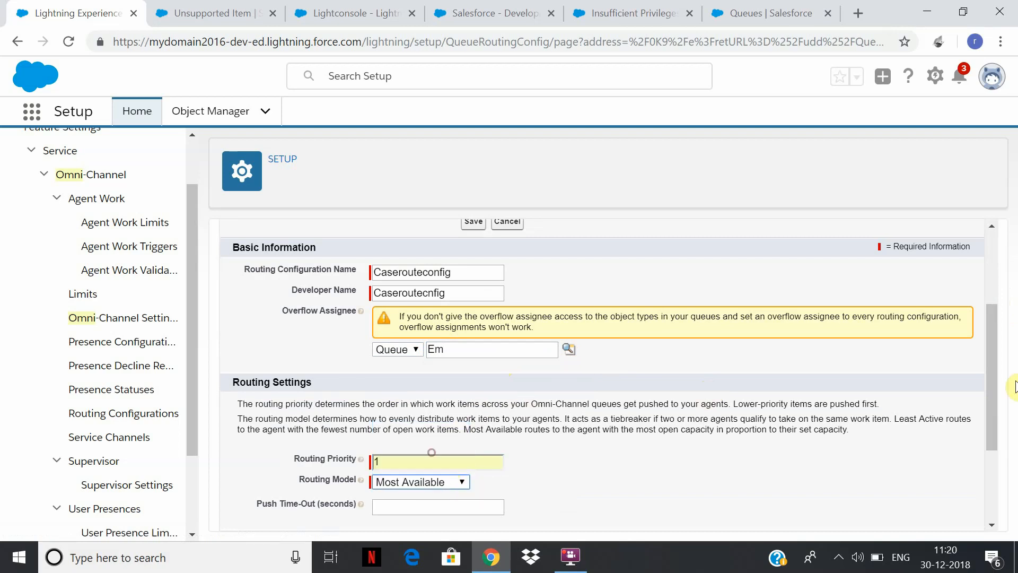
Set the work item size of the new routing configuration to 2 units of capacity, checking the field's help text.
{"action": "scroll", "coordinate": [1014, 452], "scroll_direction": "down", "scroll_amount": 1}
{"action": "scroll", "coordinate": [1014, 451], "scroll_direction": "down", "scroll_amount": 2}
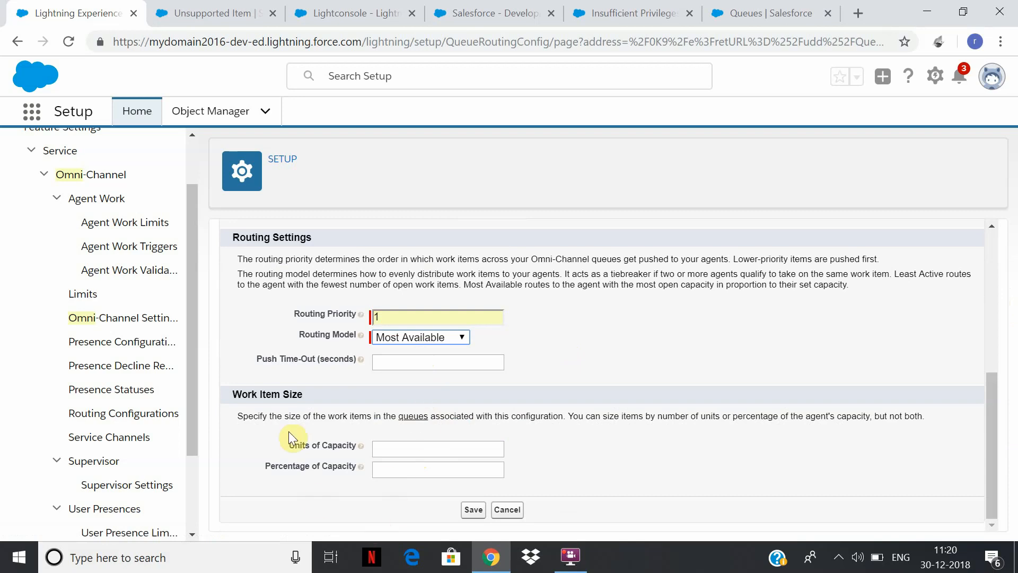
{"action": "left_click", "coordinate": [439, 448]}
{"action": "type", "text": "2"}
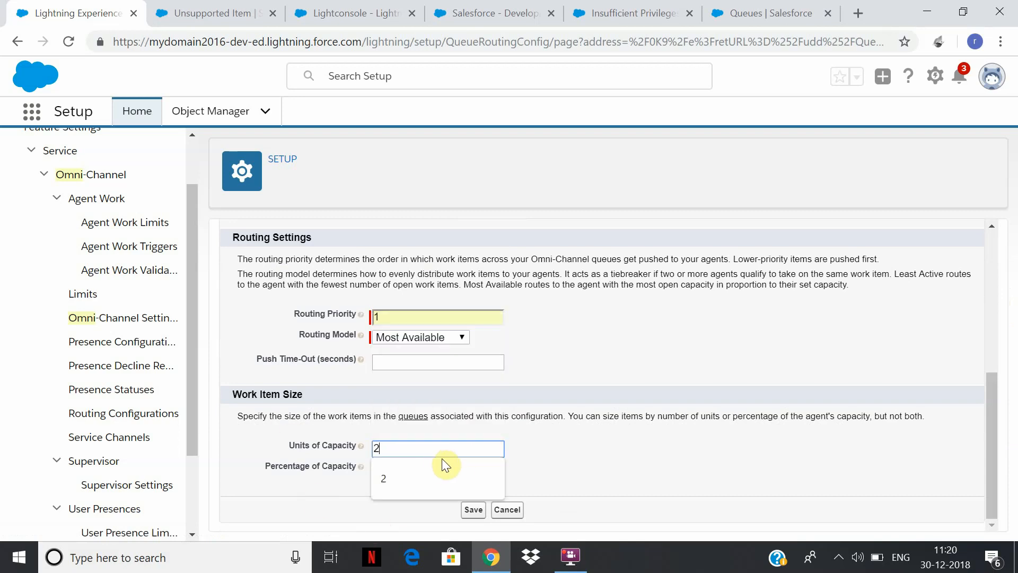
{"action": "left_click", "coordinate": [439, 464]}
{"action": "left_click", "coordinate": [404, 449]}
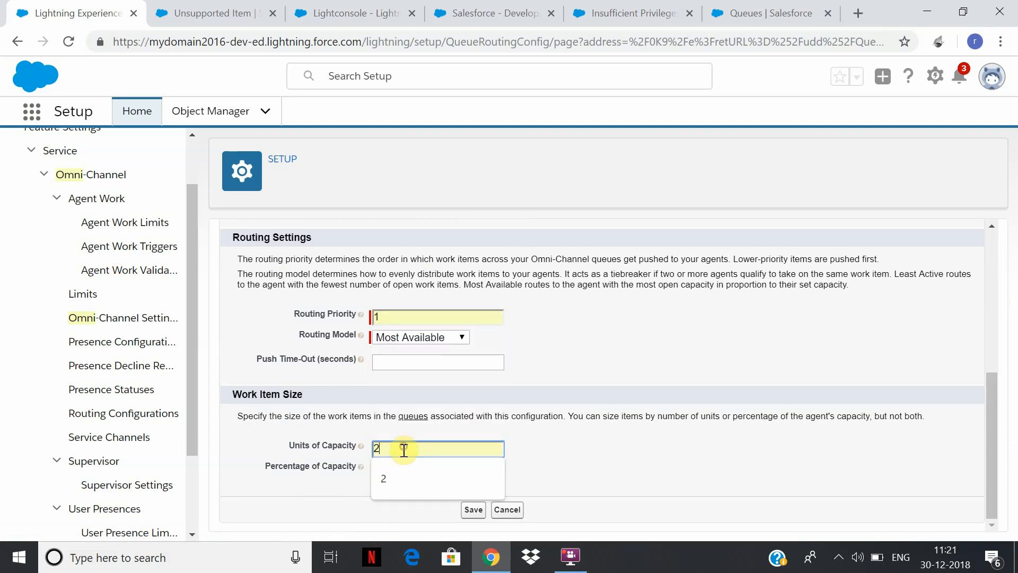
{"action": "key", "text": "BackSpace"}
{"action": "mouse_move", "coordinate": [360, 446]}
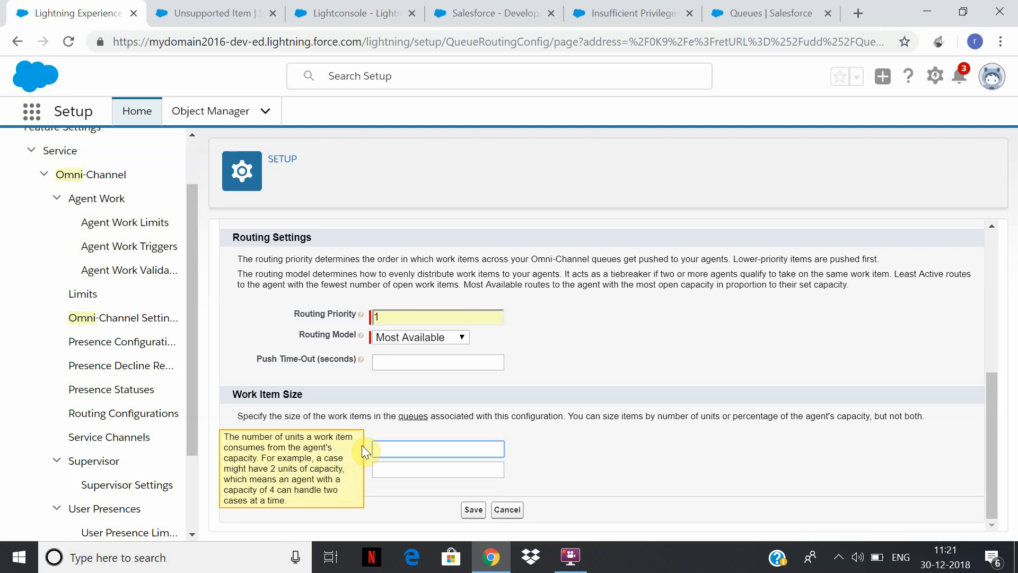
{"action": "left_click", "coordinate": [395, 448]}
{"action": "type", "text": "2"}
{"action": "left_click", "coordinate": [391, 472]}
{"action": "left_click", "coordinate": [463, 478]}
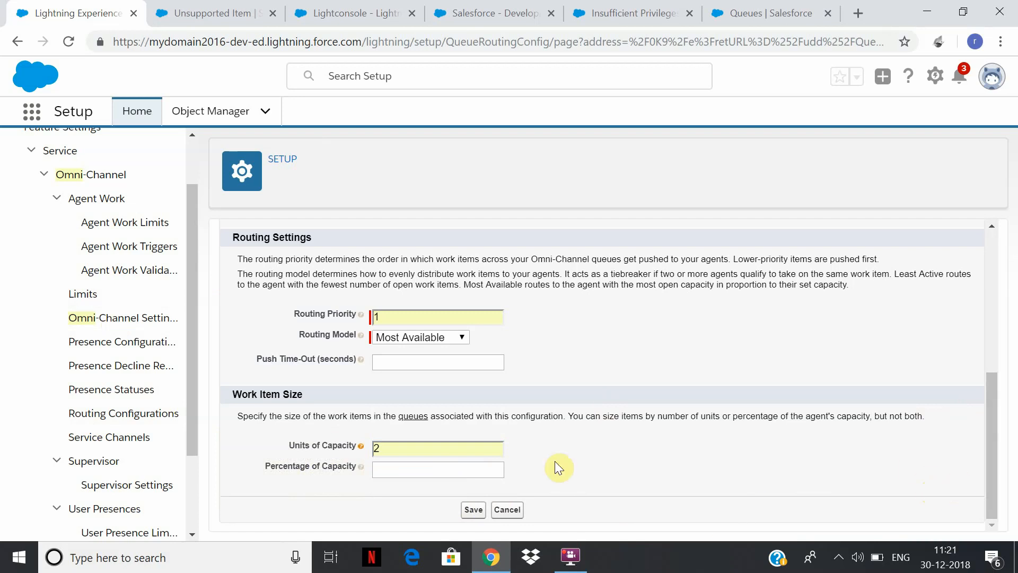
Open the existing Cases routing configuration for editing, choose Most Available as its routing model and save it.
{"action": "left_click", "coordinate": [165, 423]}
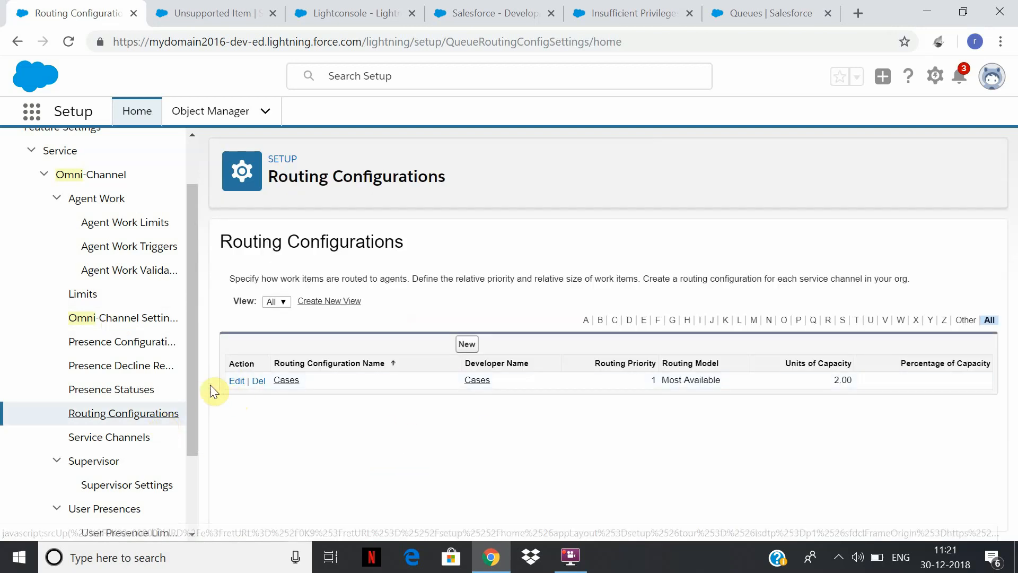
{"action": "left_click", "coordinate": [233, 381]}
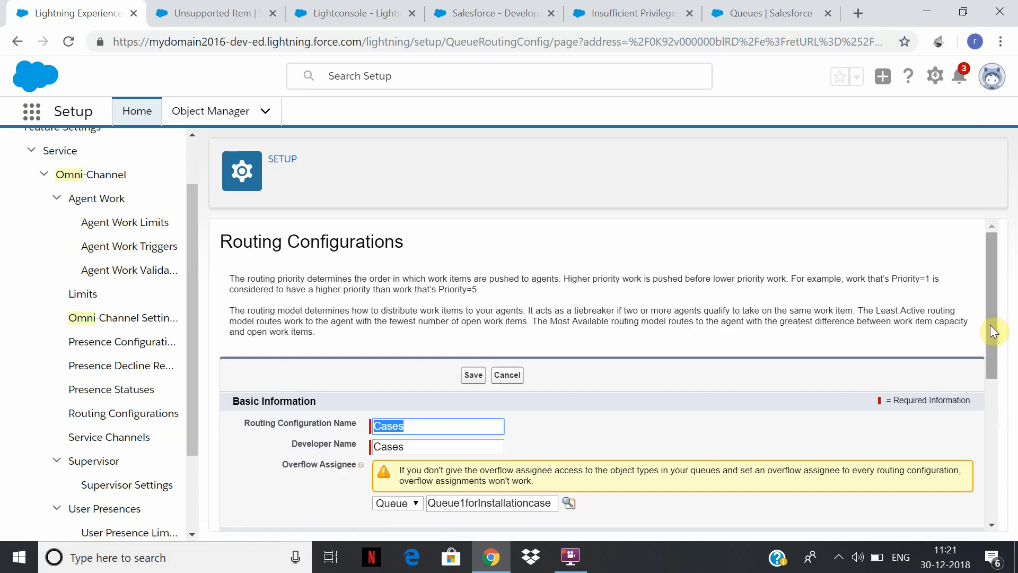
{"action": "left_click_drag", "start_coordinate": [992, 331], "coordinate": [1010, 456]}
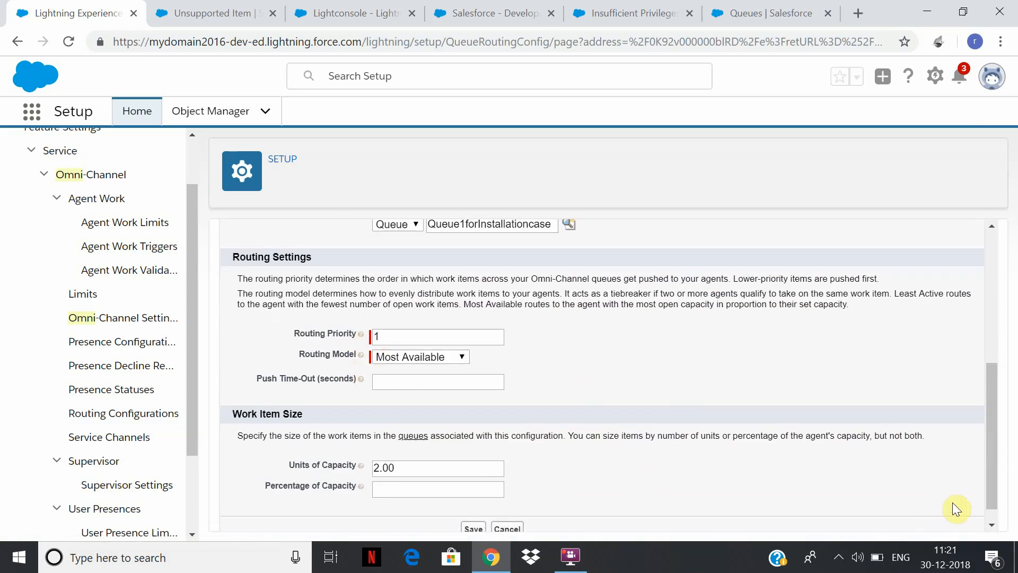
{"action": "left_click_drag", "start_coordinate": [988, 440], "coordinate": [1011, 466]}
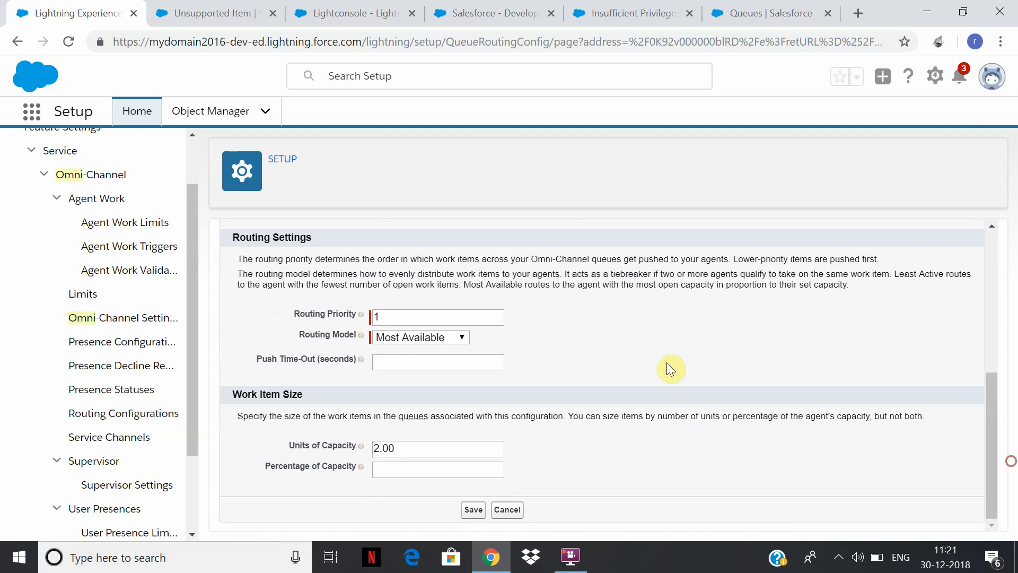
{"action": "left_click", "coordinate": [464, 337]}
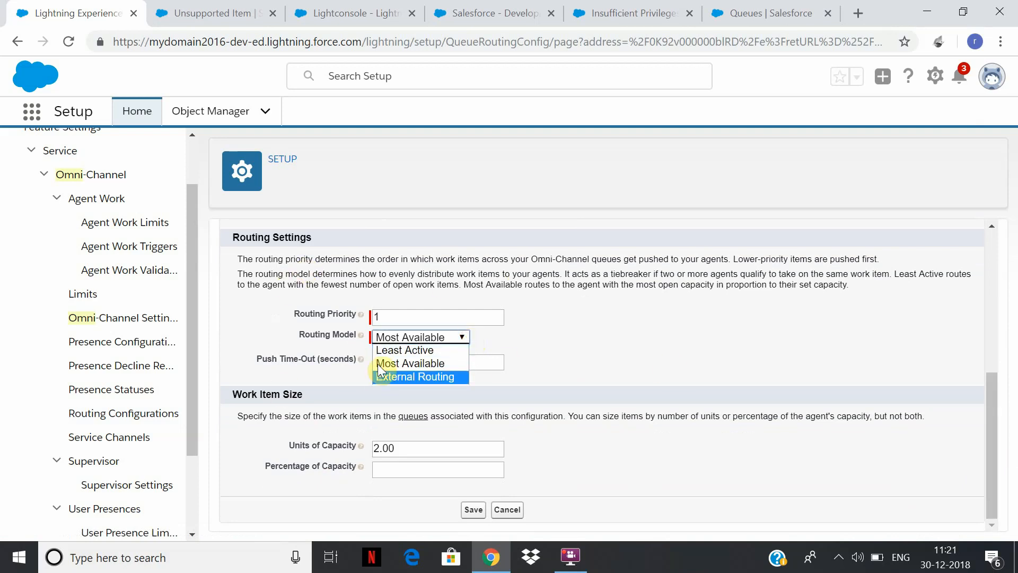
{"action": "left_click", "coordinate": [409, 366]}
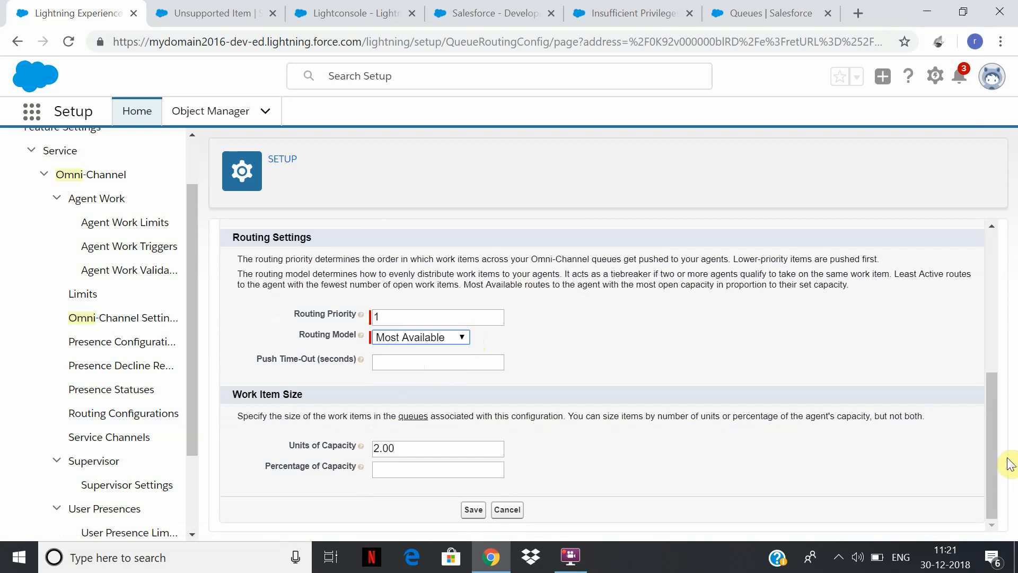
{"action": "left_click_drag", "start_coordinate": [987, 440], "coordinate": [943, 497]}
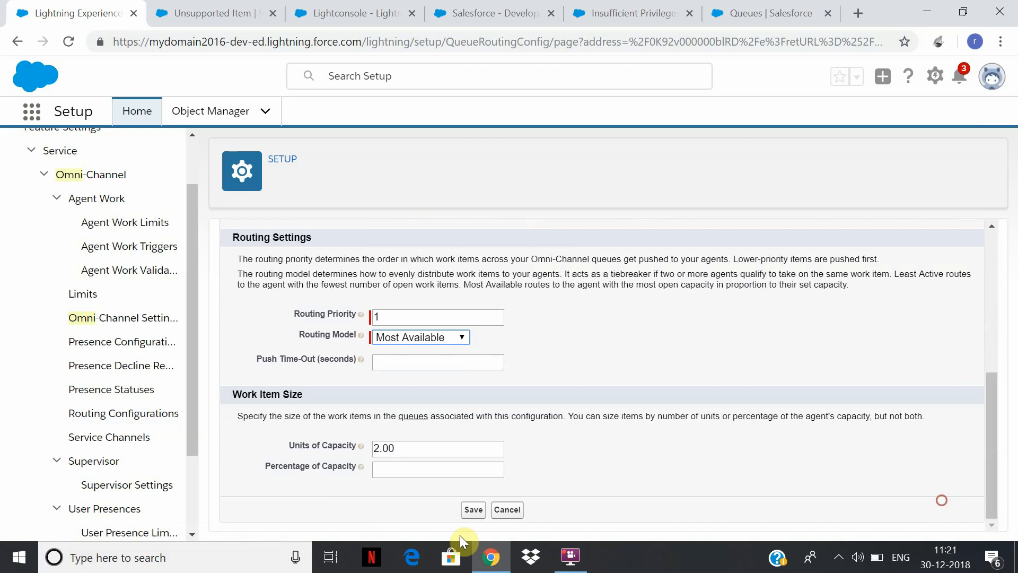
{"action": "left_click", "coordinate": [473, 510]}
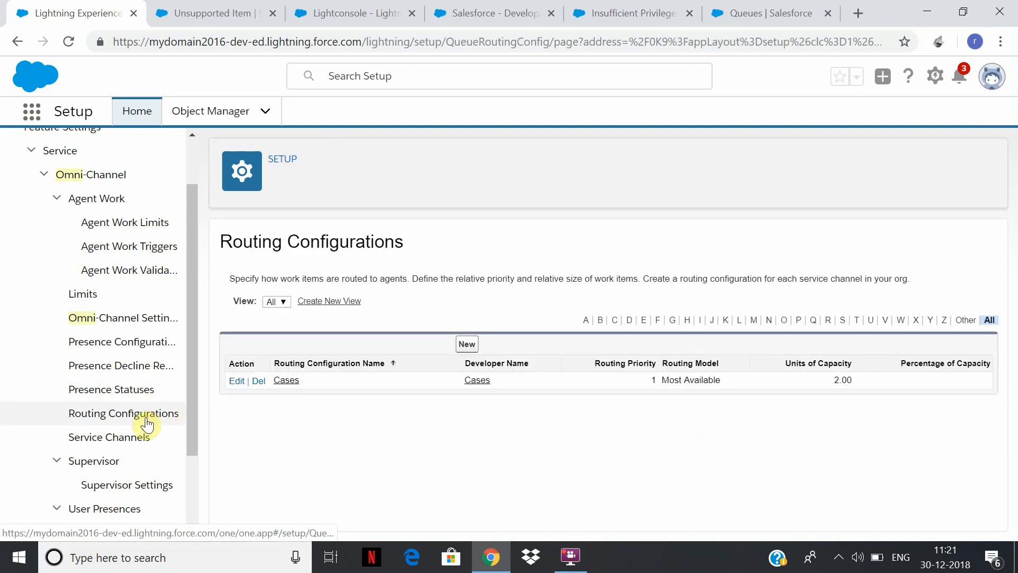
Review the Caseroute service channel in its edit form, leave without saving and return to the routing configurations.
{"action": "left_click", "coordinate": [95, 445]}
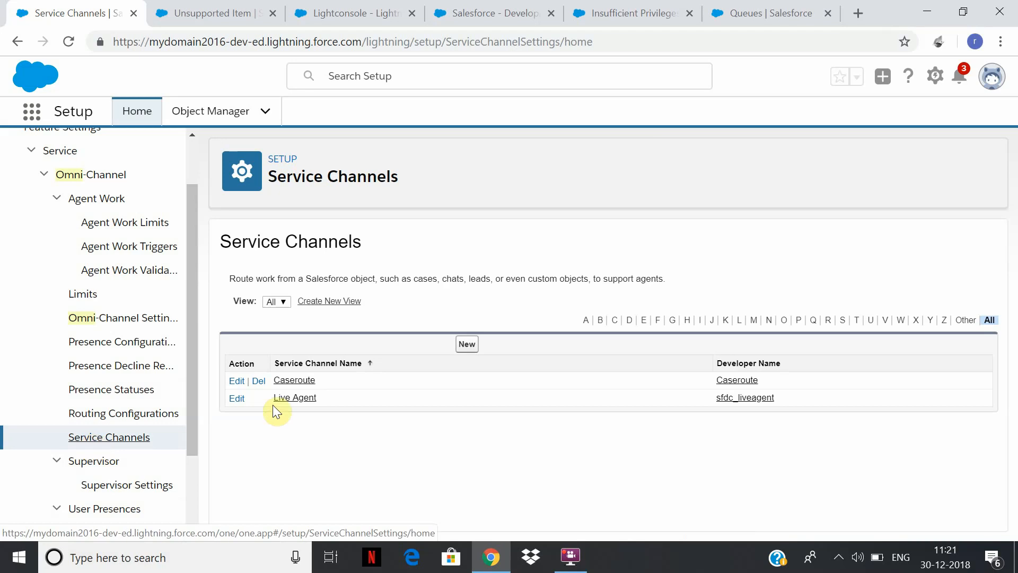
{"action": "left_click", "coordinate": [233, 380]}
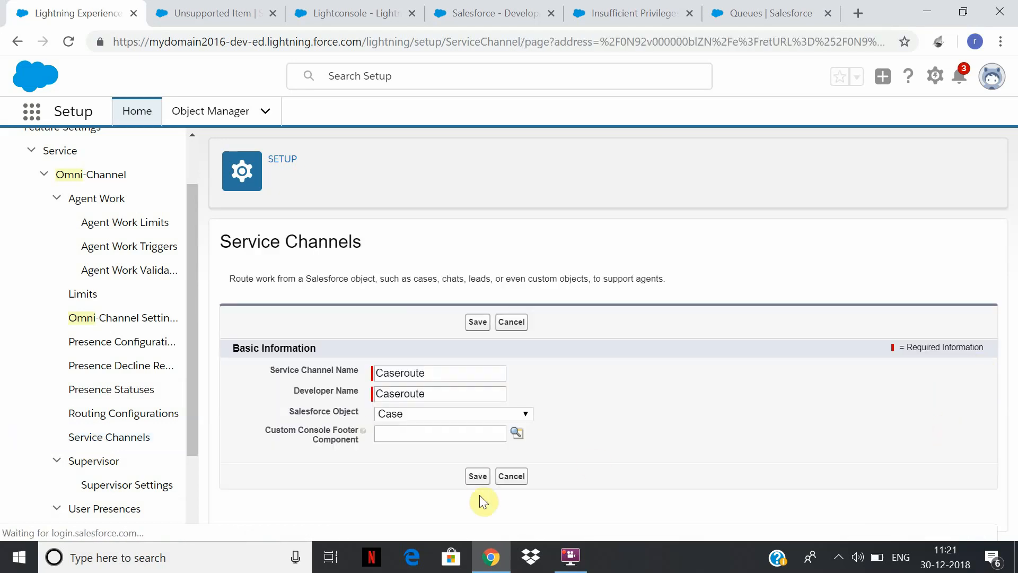
{"action": "left_click", "coordinate": [511, 476]}
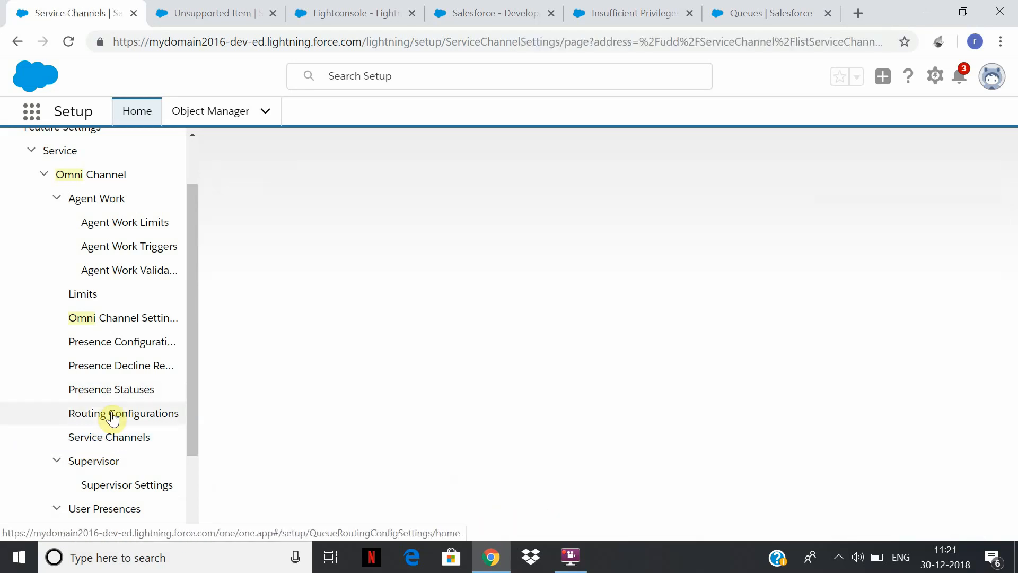
{"action": "left_click", "coordinate": [112, 413]}
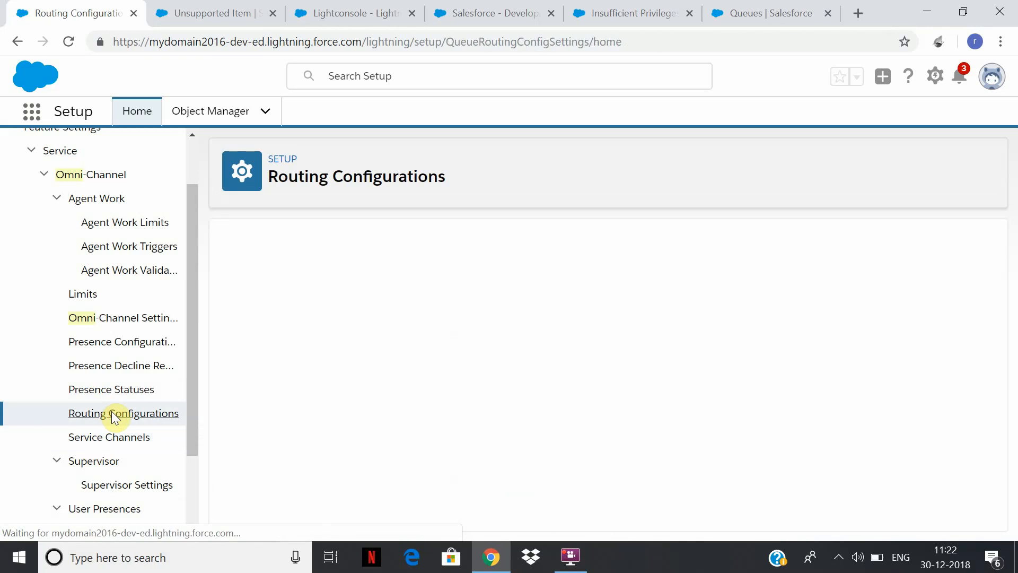
Start a new presence configuration with Caseroutepresence as both name and developer name, and a capacity of 20.
{"action": "left_click", "coordinate": [133, 343]}
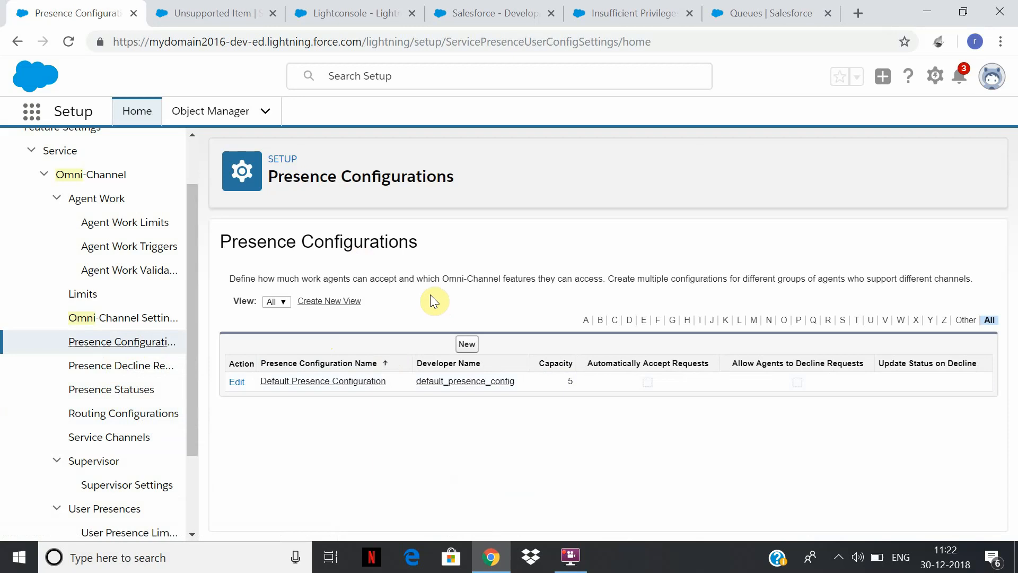
{"action": "left_click", "coordinate": [466, 344]}
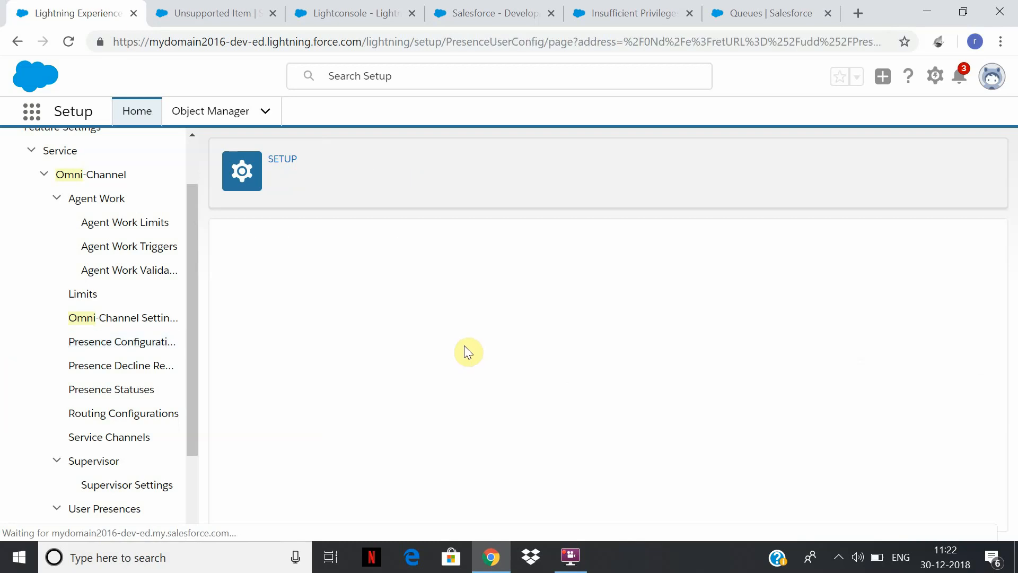
{"action": "left_click", "coordinate": [398, 399]}
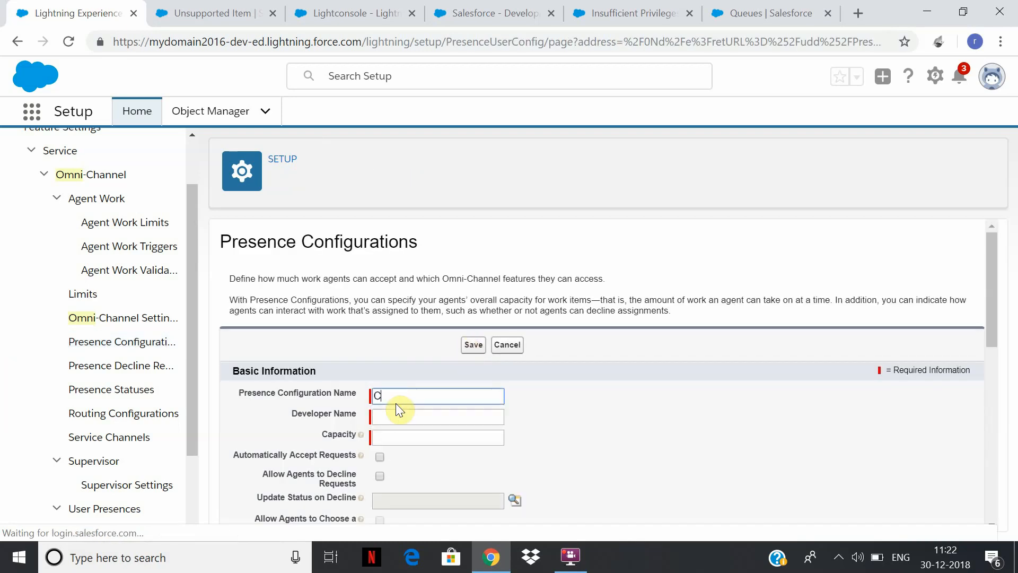
{"action": "type", "text": "CA"}
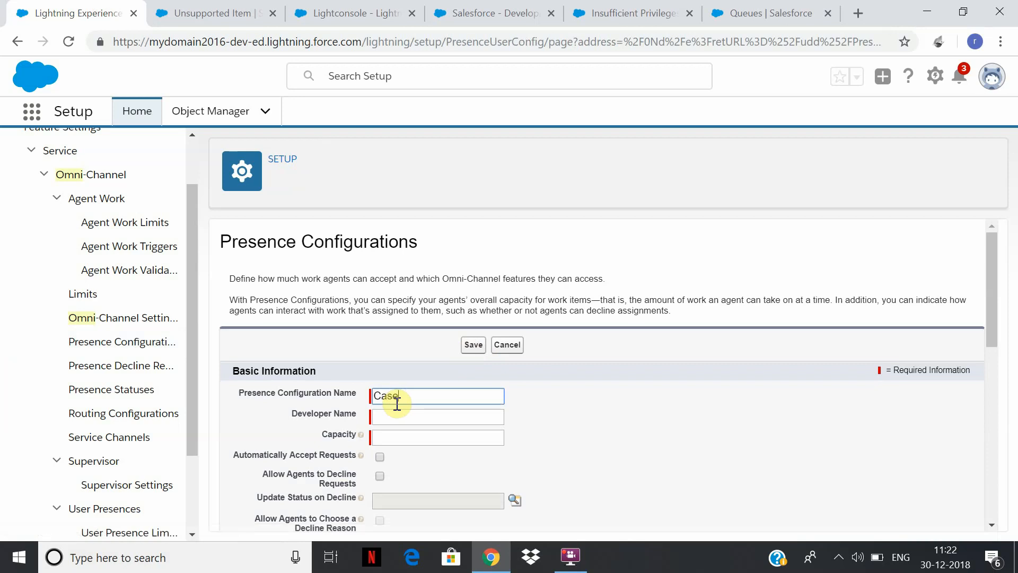
{"action": "type", "text": "seroutepresence"}
{"action": "key", "text": "Tab"}
{"action": "left_click", "coordinate": [413, 436]}
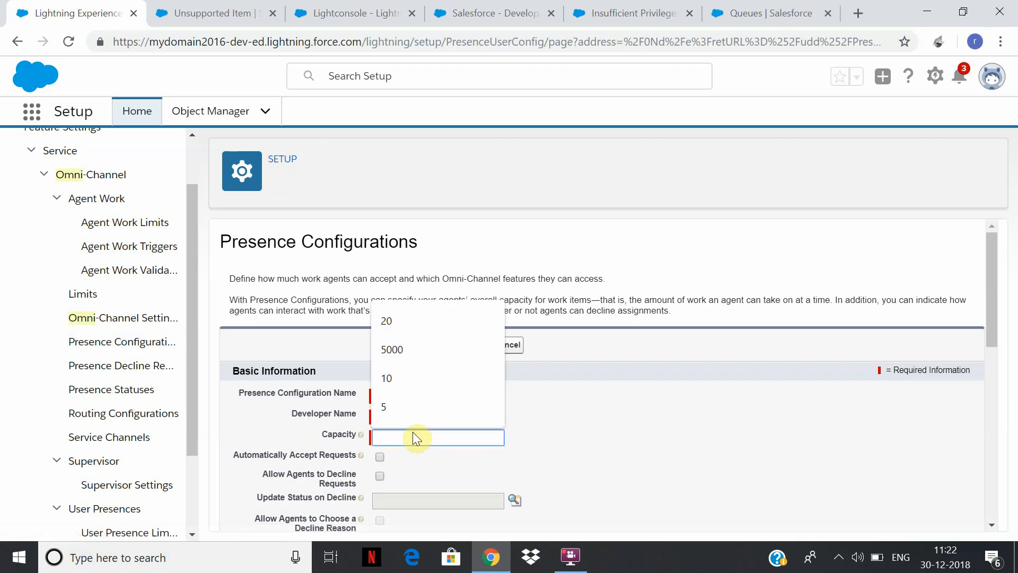
{"action": "type", "text": "20"}
{"action": "left_click", "coordinate": [808, 447]}
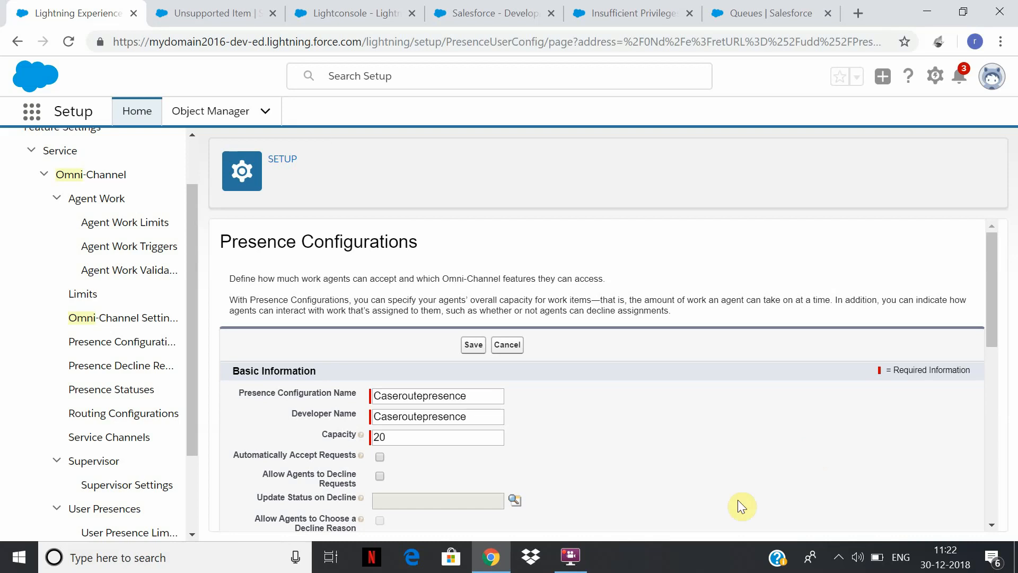
Turn on automatic acceptance of requests for the Caseroutepresence configuration and go to its user assignment section.
{"action": "scroll", "coordinate": [997, 302], "scroll_direction": "down", "scroll_amount": 2}
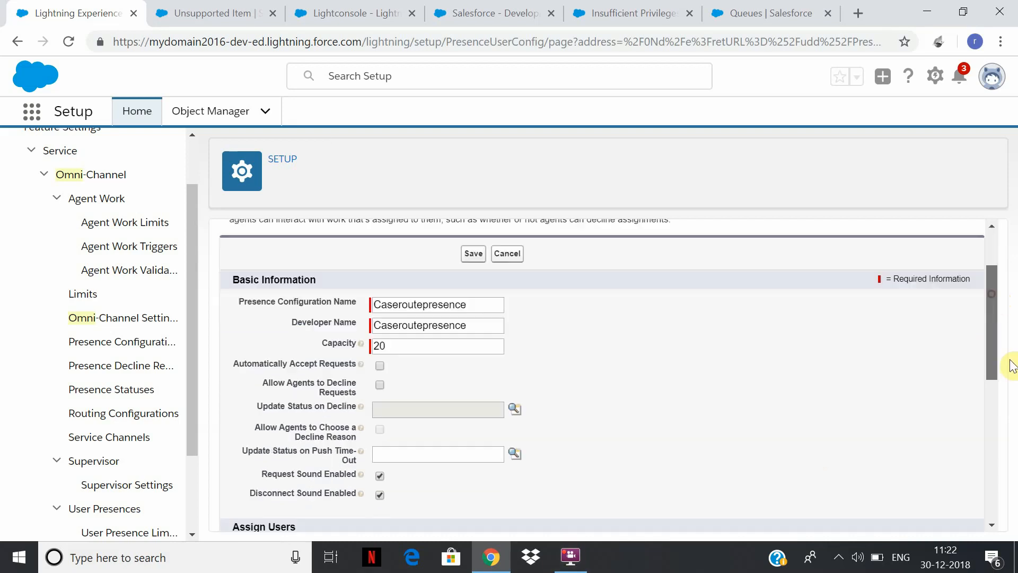
{"action": "scroll", "coordinate": [1010, 381], "scroll_direction": "down", "scroll_amount": 3}
{"action": "scroll", "coordinate": [1011, 371], "scroll_direction": "up", "scroll_amount": 2}
{"action": "scroll", "coordinate": [1012, 347], "scroll_direction": "down", "scroll_amount": 3}
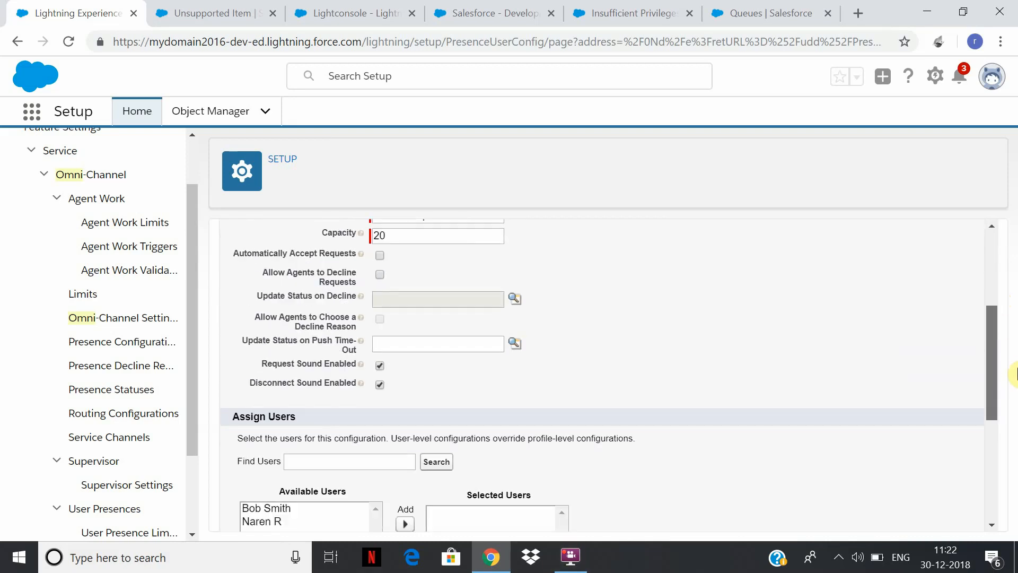
{"action": "scroll", "coordinate": [509, 443], "scroll_direction": "up", "scroll_amount": 3}
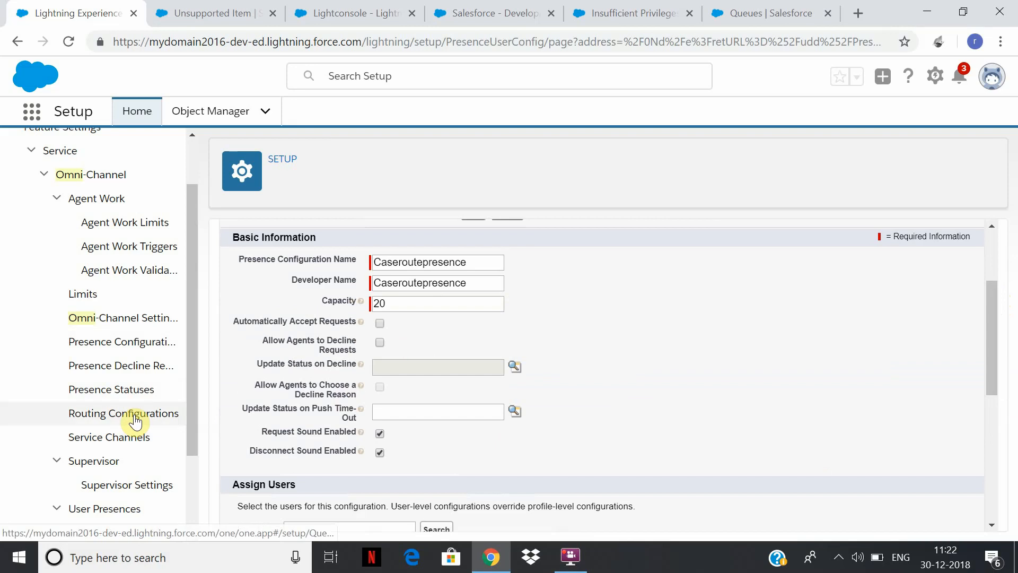
{"action": "left_click", "coordinate": [383, 326]}
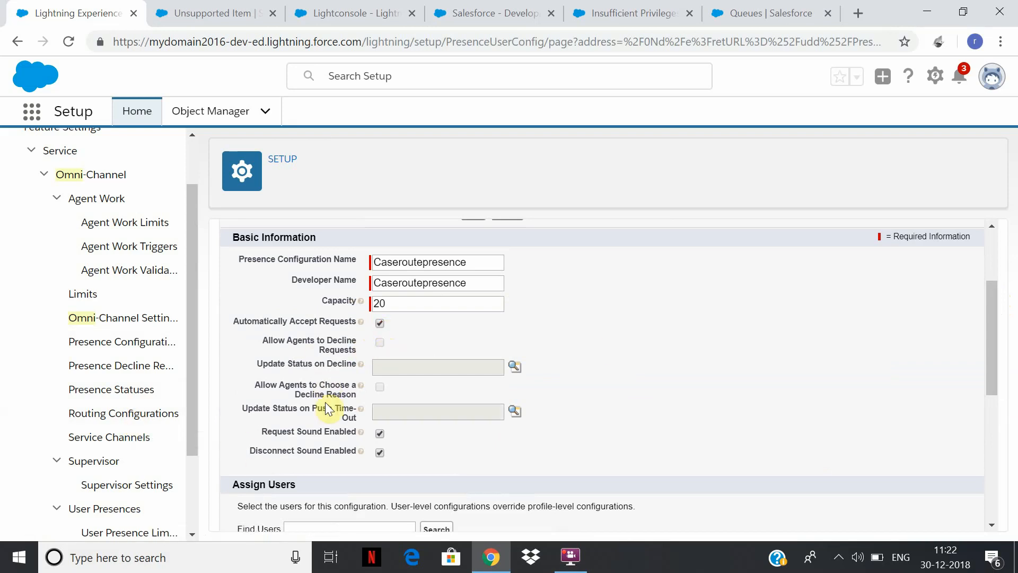
{"action": "scroll", "coordinate": [988, 300], "scroll_direction": "down", "scroll_amount": 3}
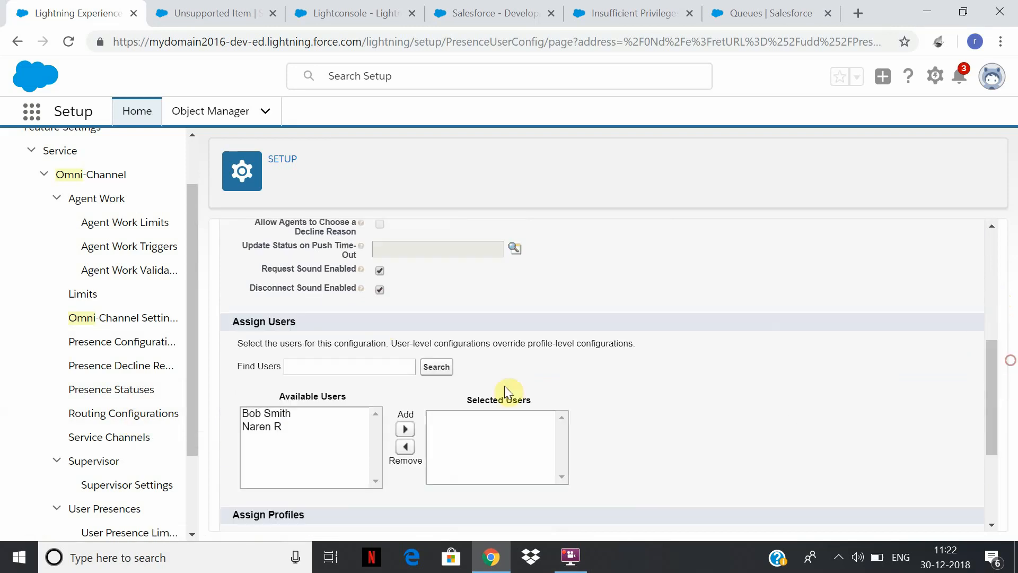
Assign the second available user and the System Administrator profile to the Caseroutepresence configuration and save it.
{"action": "left_click", "coordinate": [271, 427]}
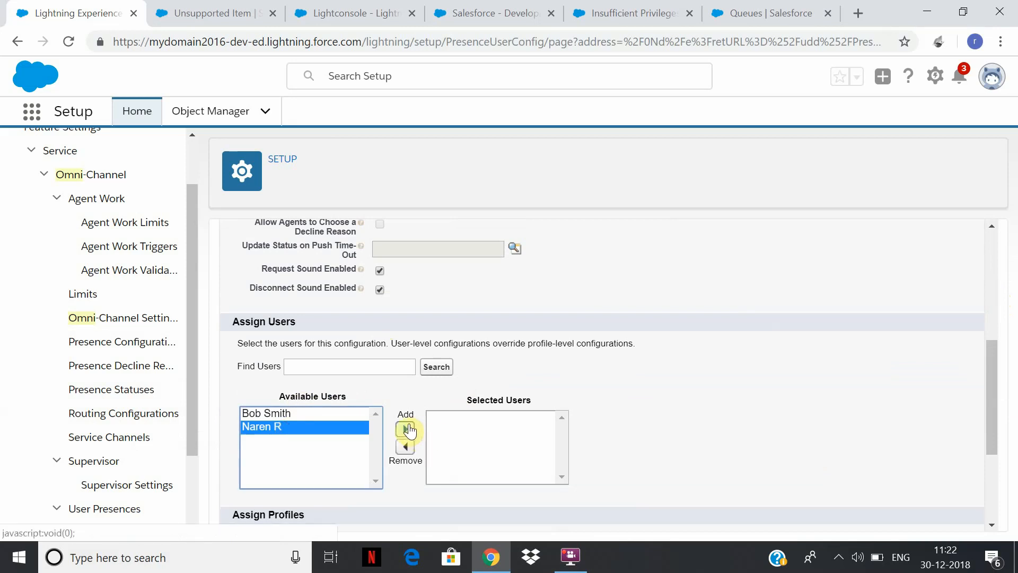
{"action": "left_click", "coordinate": [406, 429]}
{"action": "left_click_drag", "start_coordinate": [987, 376], "coordinate": [999, 467]}
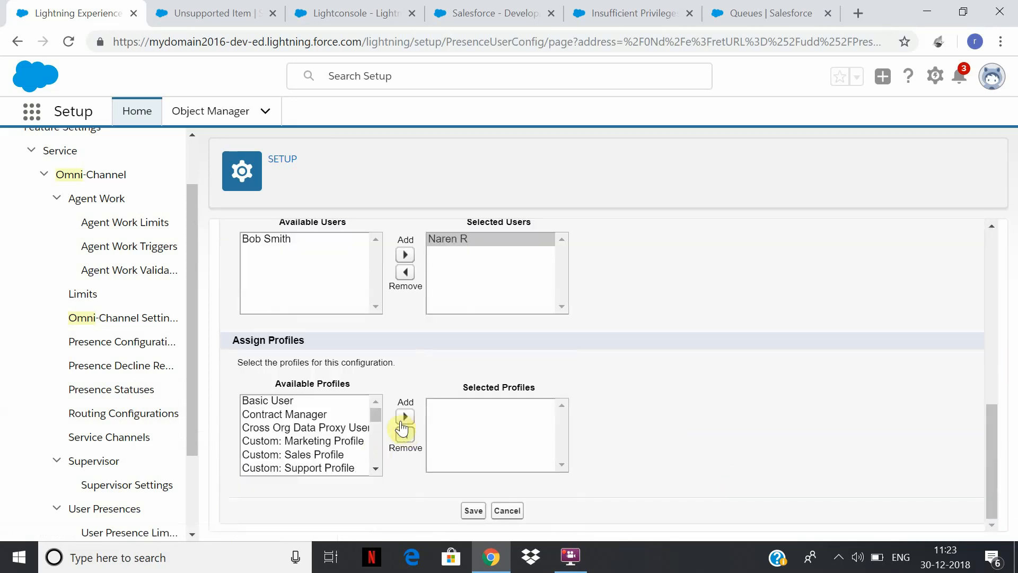
{"action": "left_click_drag", "start_coordinate": [375, 414], "coordinate": [329, 464]}
{"action": "left_click", "coordinate": [318, 455]}
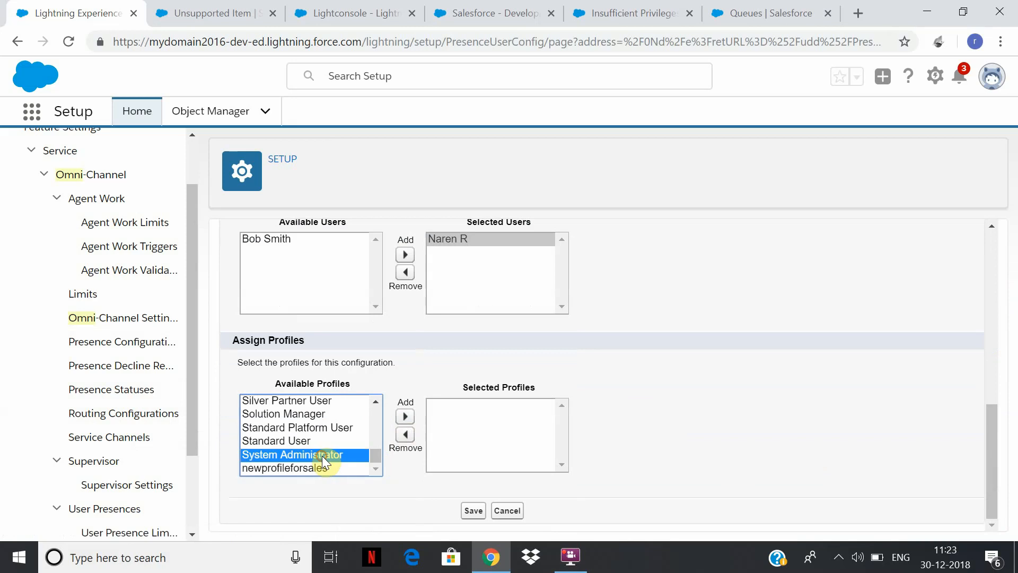
{"action": "left_click", "coordinate": [413, 417]}
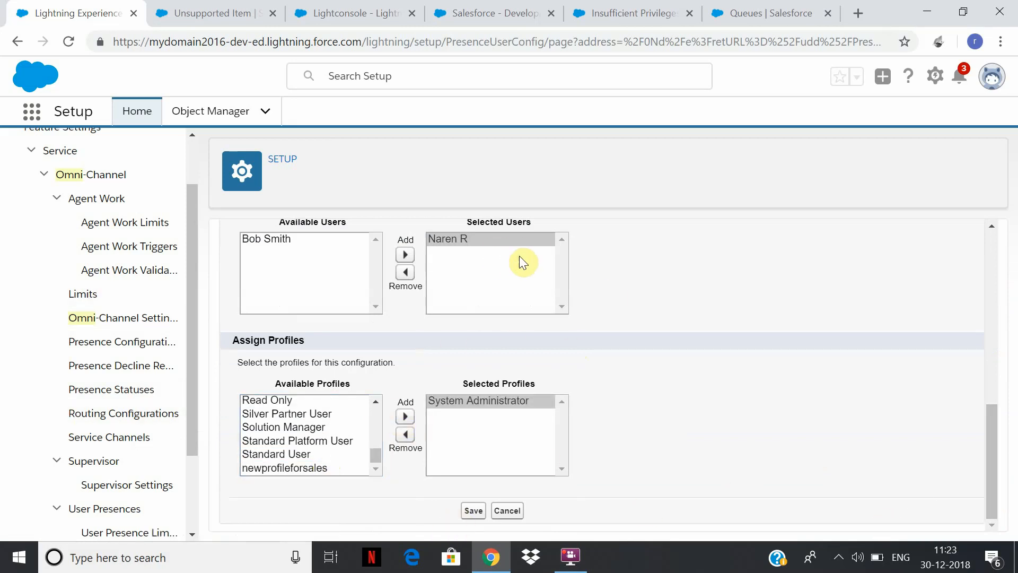
{"action": "left_click", "coordinate": [473, 511]}
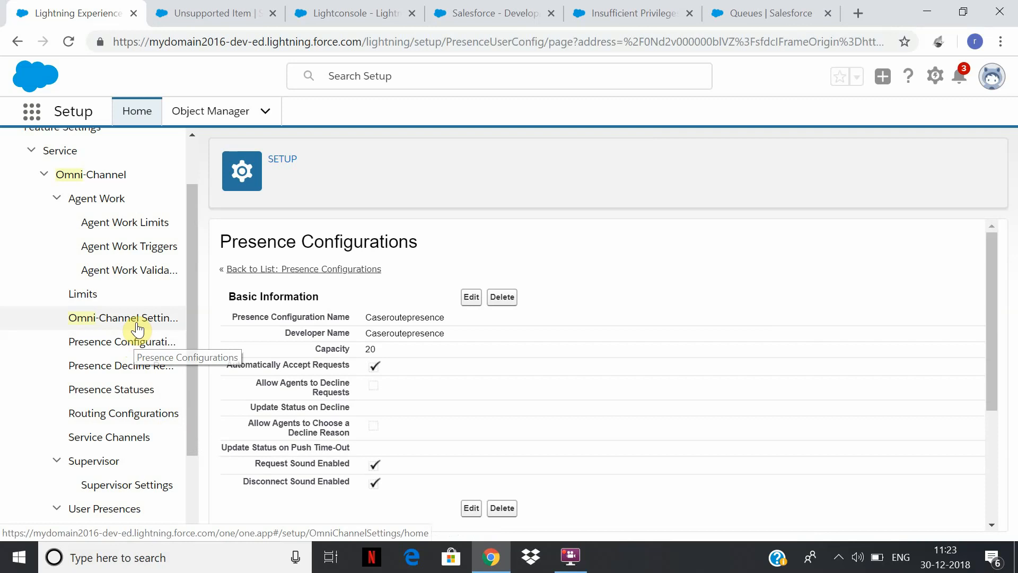
Open the Available presence status for editing and set its status option to Online.
{"action": "left_click", "coordinate": [123, 399]}
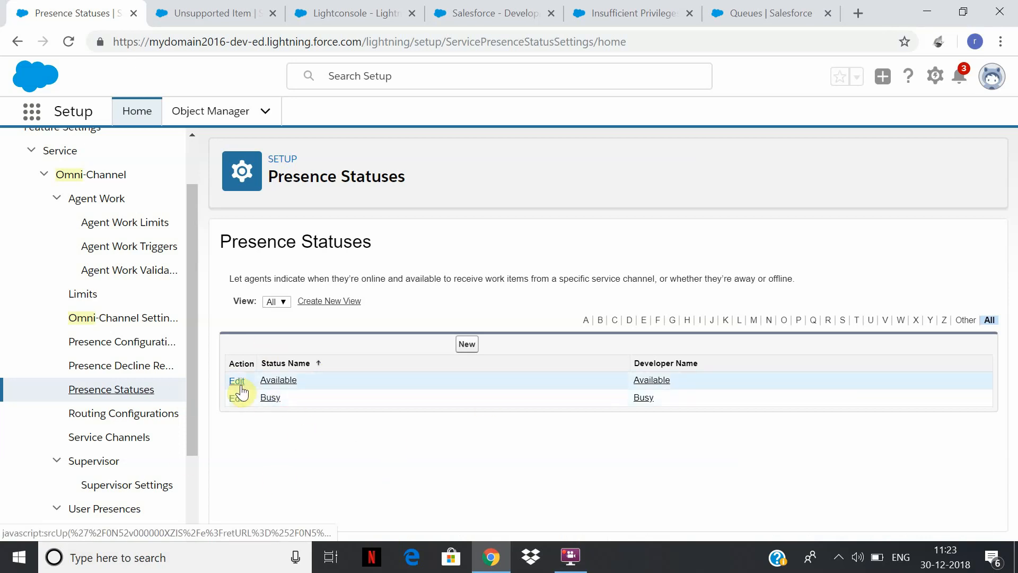
{"action": "left_click", "coordinate": [276, 381]}
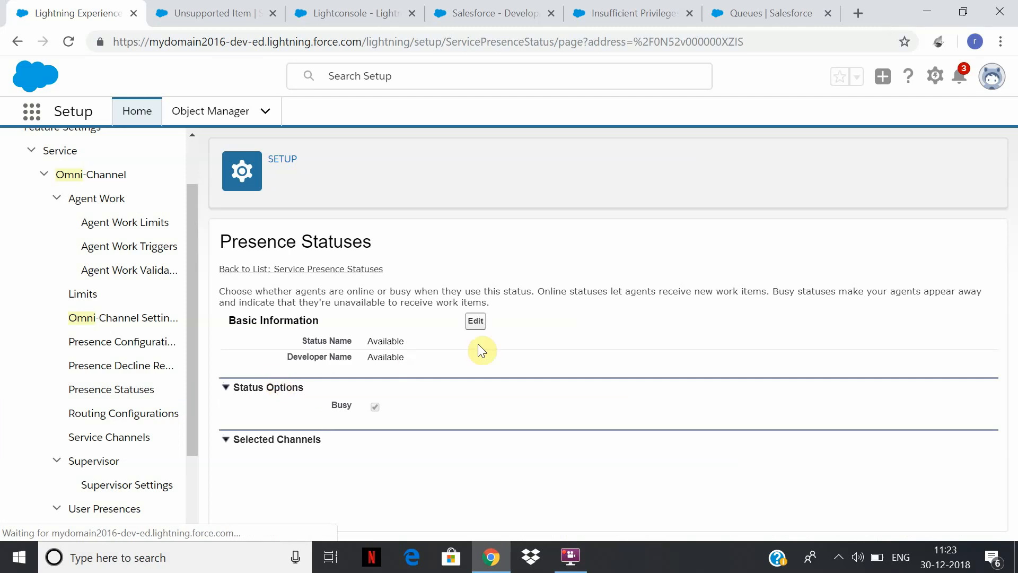
{"action": "left_click", "coordinate": [476, 322]}
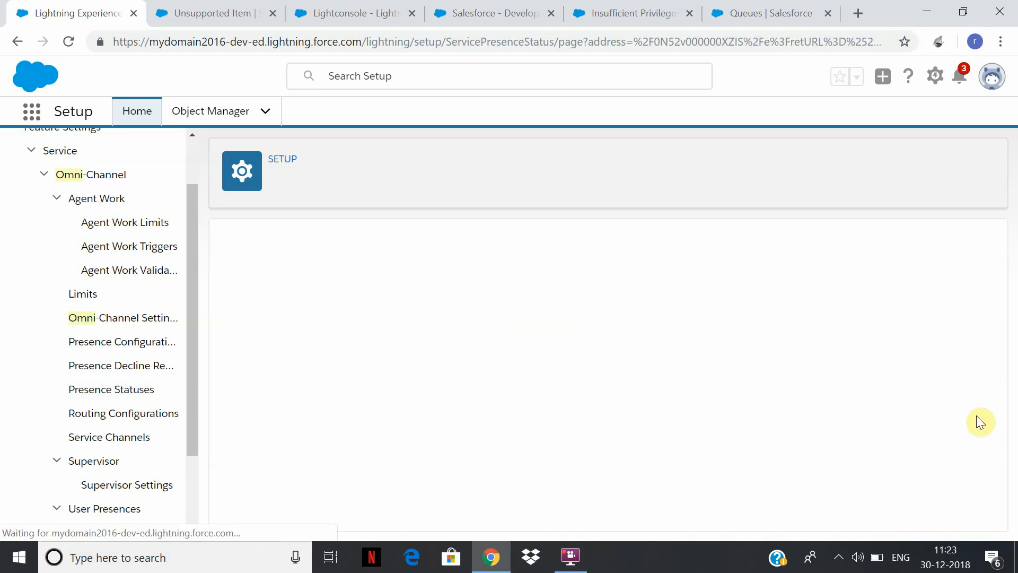
{"action": "scroll", "coordinate": [981, 316], "scroll_direction": "down", "scroll_amount": 1}
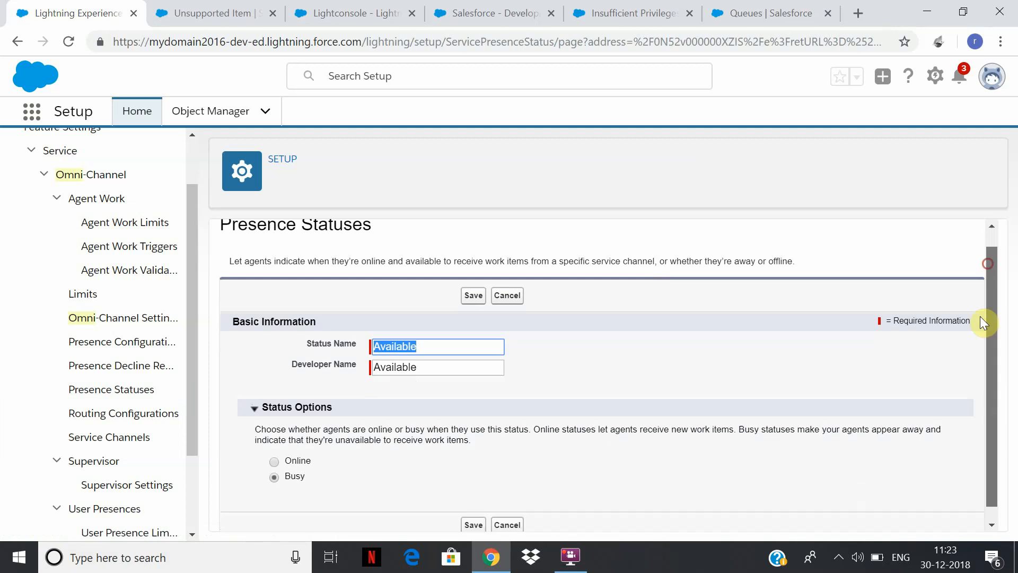
{"action": "left_click", "coordinate": [273, 446]}
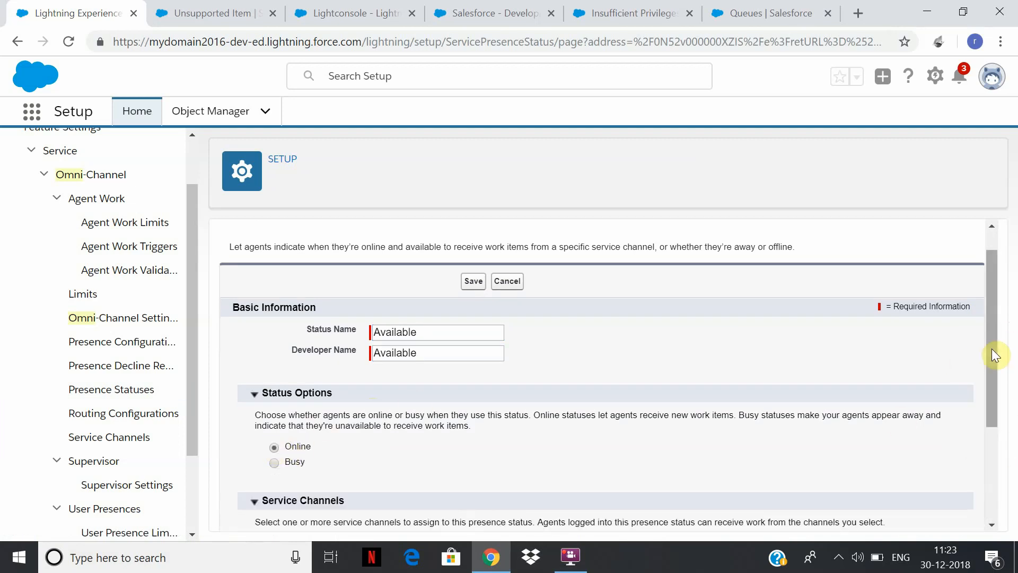
Assign the Caseroute service channel to the Available presence status and save it.
{"action": "left_click_drag", "start_coordinate": [991, 351], "coordinate": [986, 460]}
{"action": "left_click", "coordinate": [291, 400]}
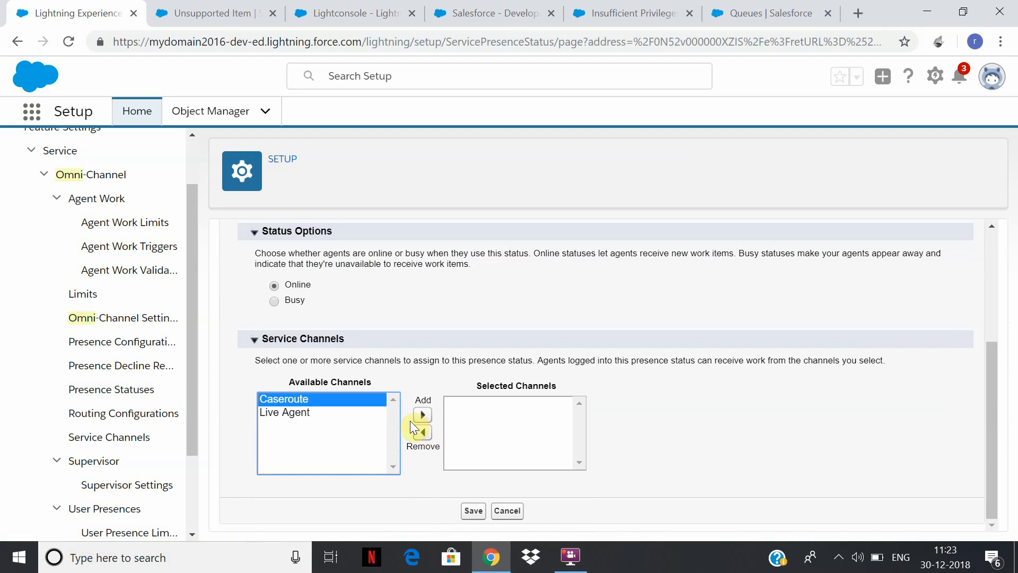
{"action": "left_click", "coordinate": [422, 416]}
{"action": "left_click", "coordinate": [473, 512]}
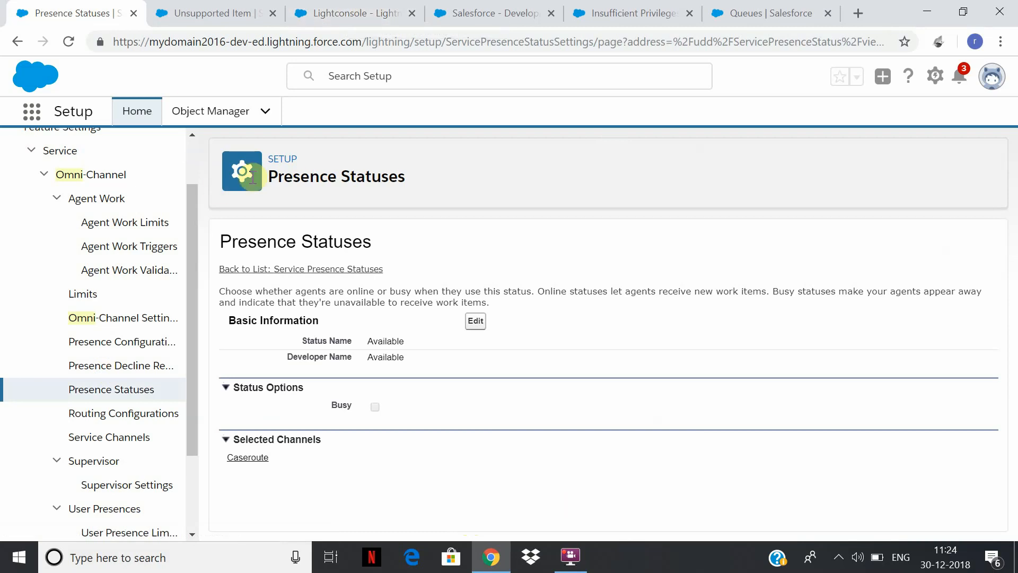
Review the Busy presence status in its edit form and save it with the Busy option kept.
{"action": "left_click", "coordinate": [156, 416]}
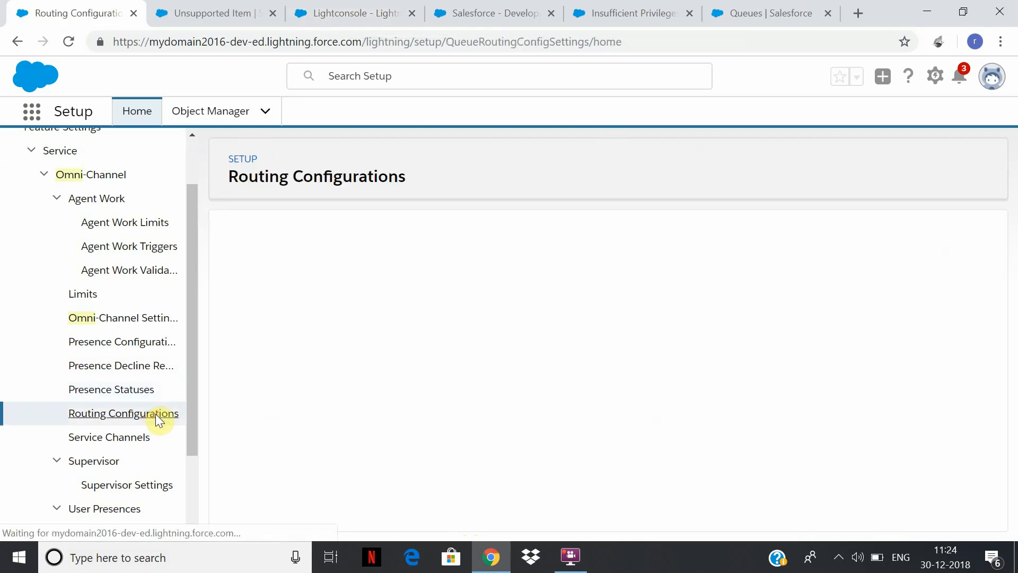
{"action": "left_click", "coordinate": [135, 395]}
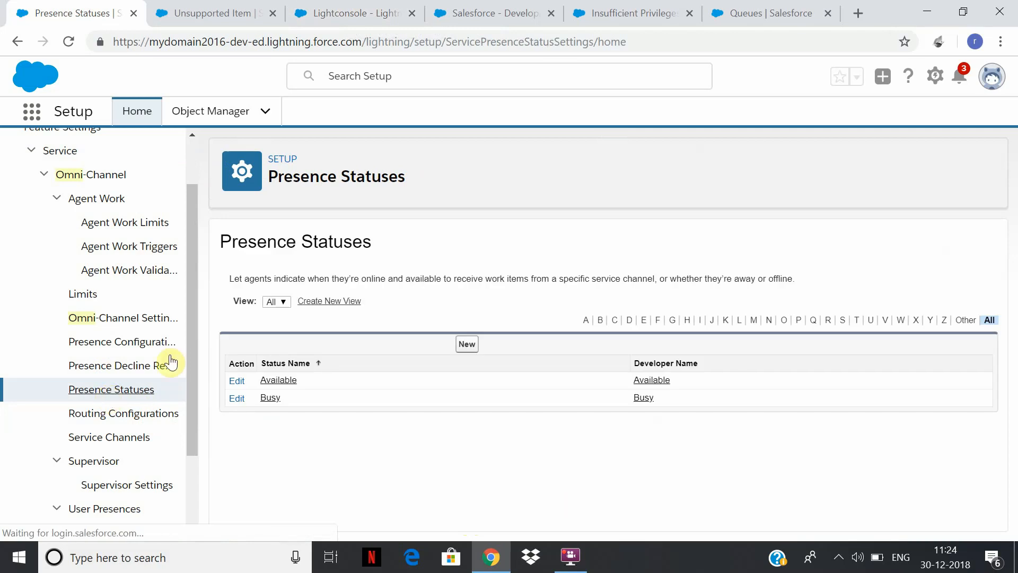
{"action": "left_click", "coordinate": [270, 398]}
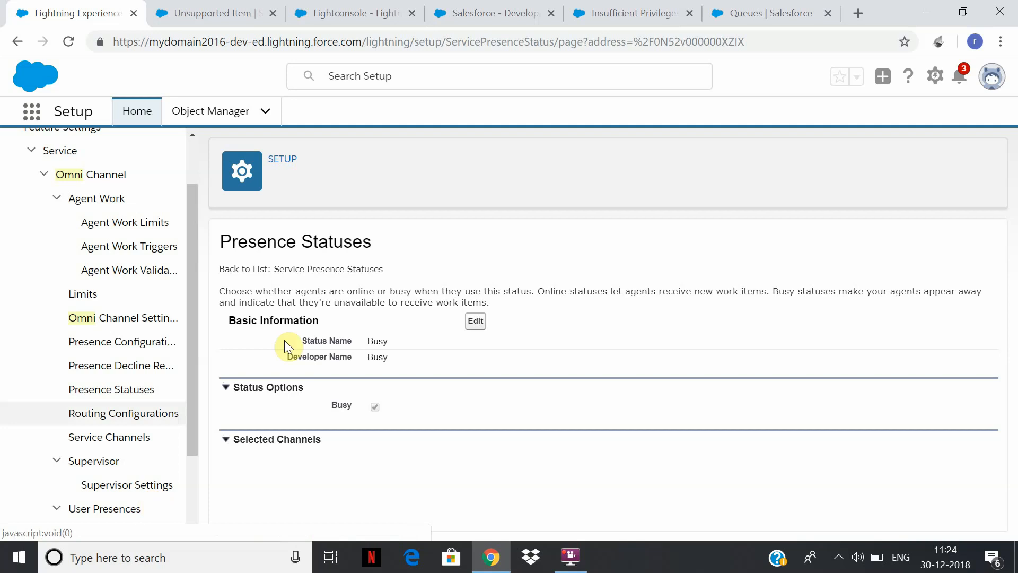
{"action": "left_click", "coordinate": [476, 321]}
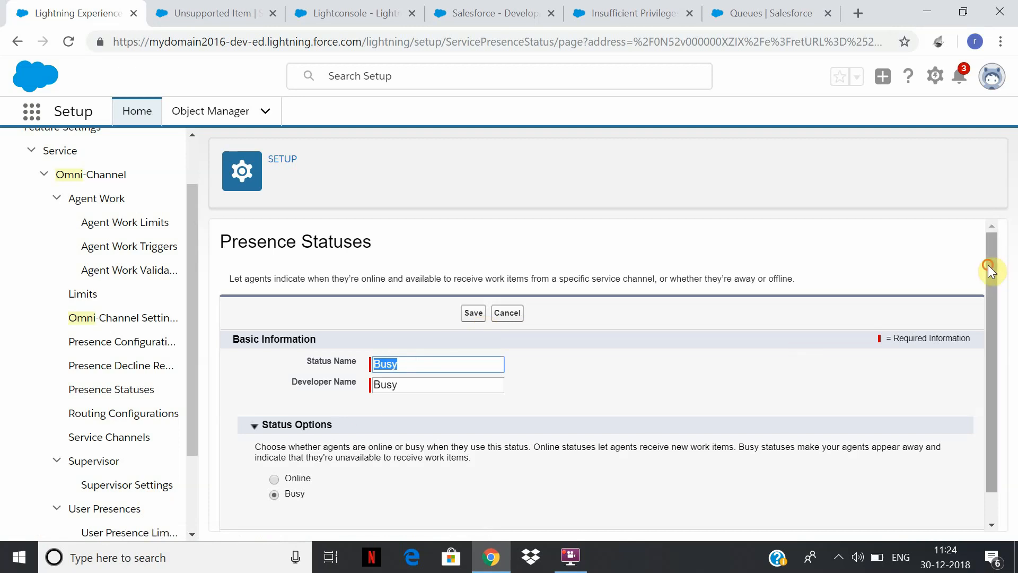
{"action": "scroll", "coordinate": [990, 268], "scroll_direction": "down", "scroll_amount": 1}
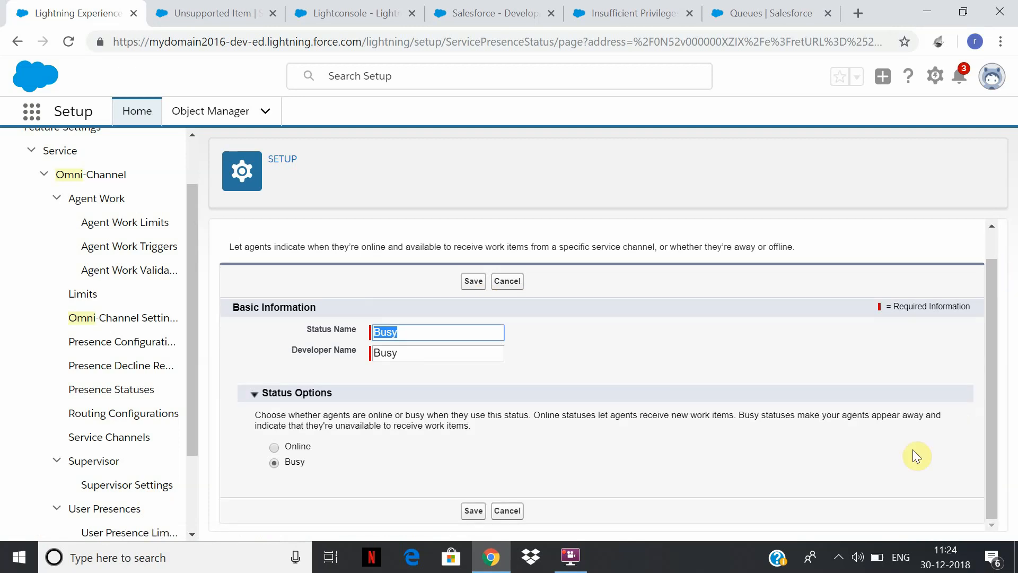
{"action": "left_click", "coordinate": [473, 510]}
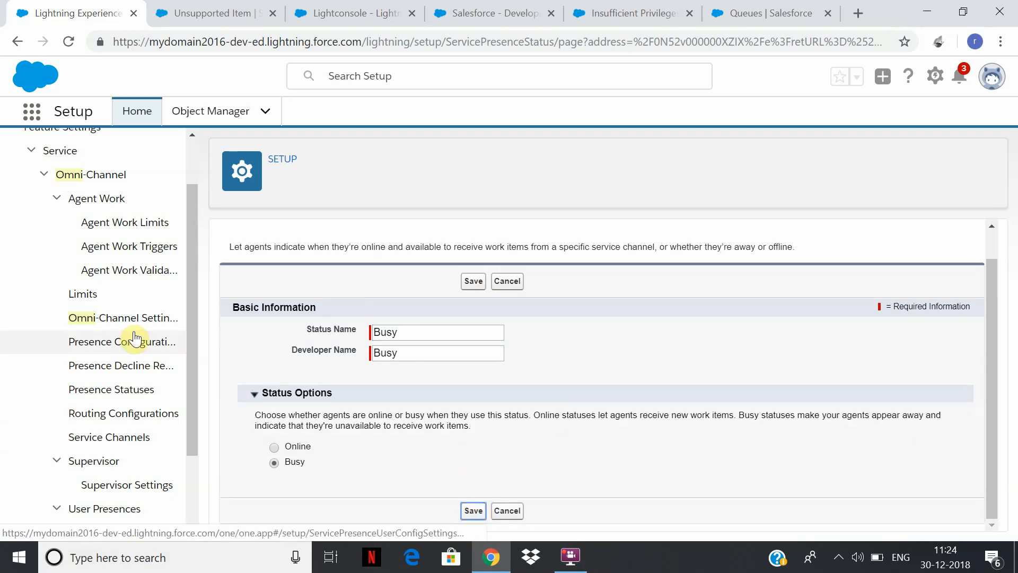
Duplicate the setup page in a new browser tab and find and open the Users list there.
{"action": "right_click", "coordinate": [67, 12]}
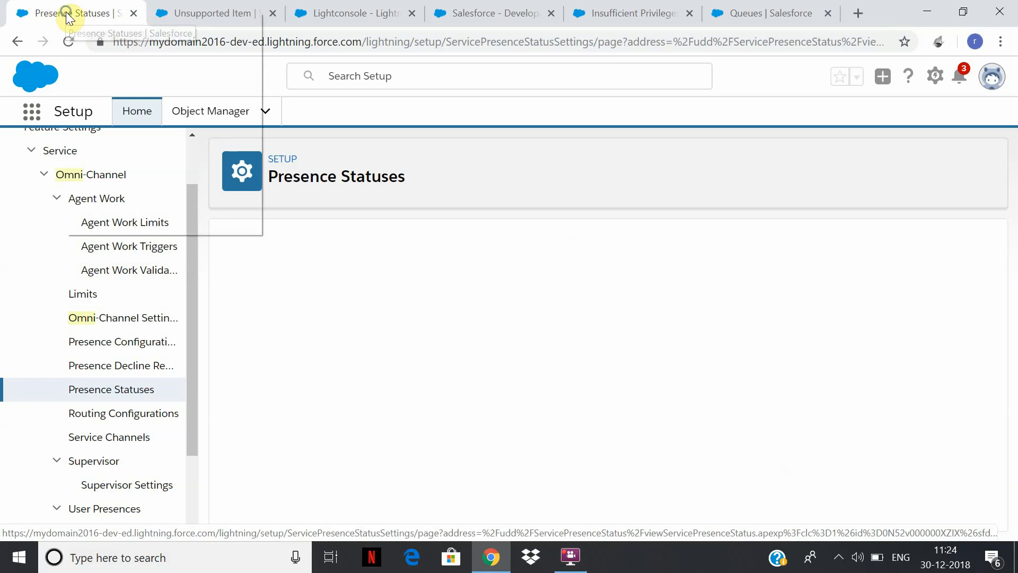
{"action": "left_click", "coordinate": [132, 70]}
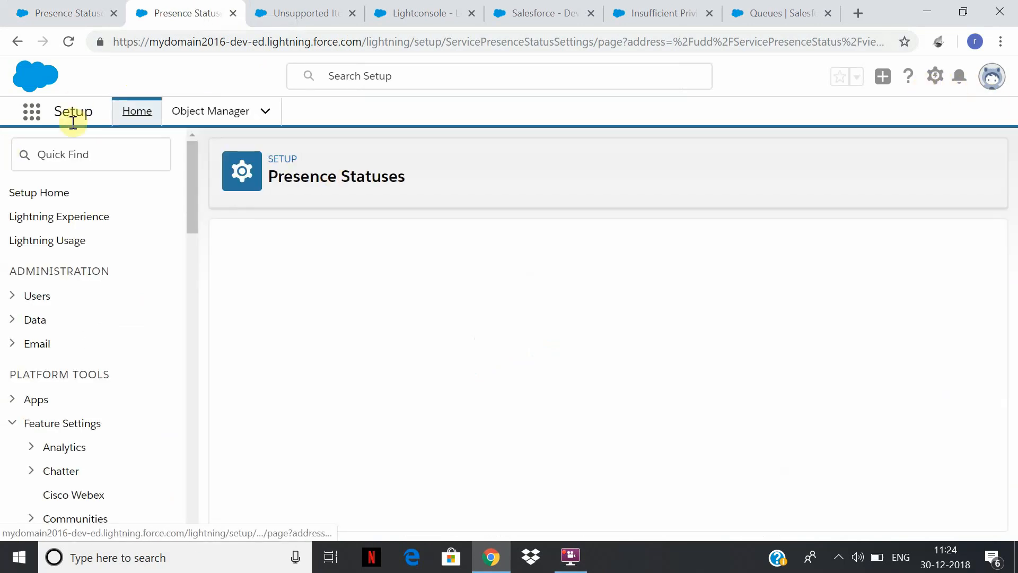
{"action": "left_click", "coordinate": [74, 152]}
{"action": "type", "text": "user"}
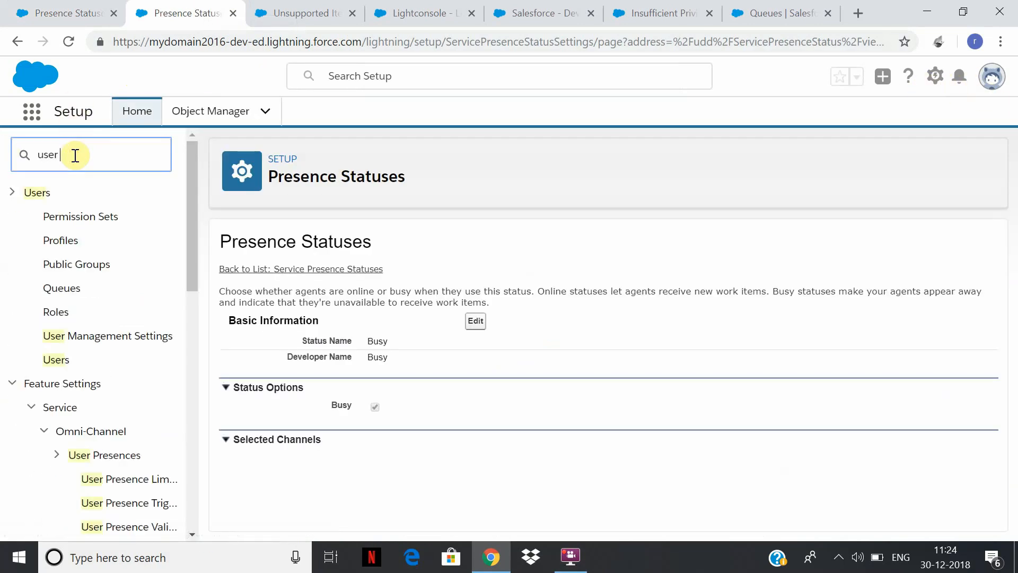
{"action": "left_click", "coordinate": [63, 361]}
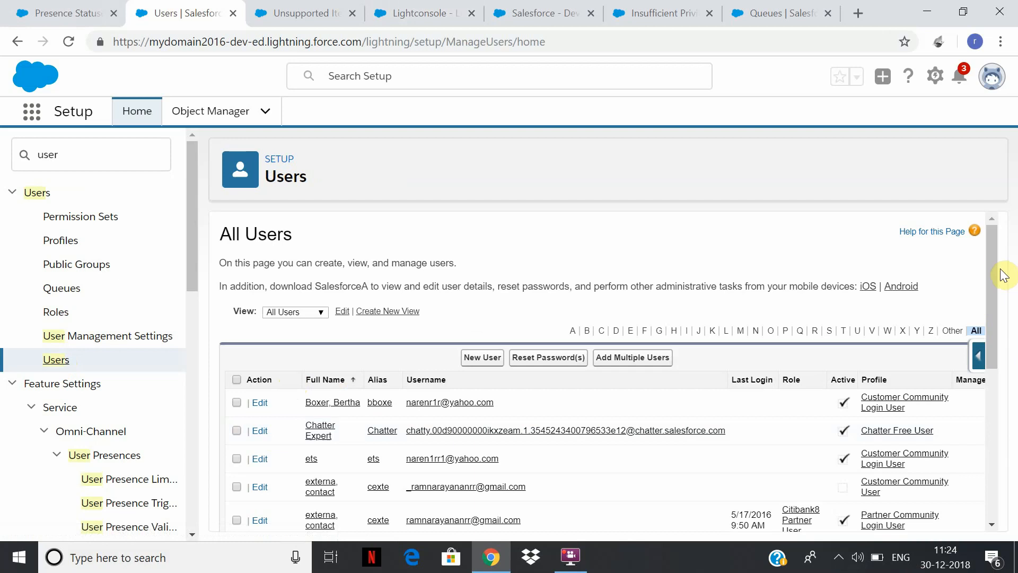
Review the feature licence settings of the System Administrator user in the edit form and return to the user list.
{"action": "scroll", "coordinate": [689, 372], "scroll_direction": "down", "scroll_amount": 5}
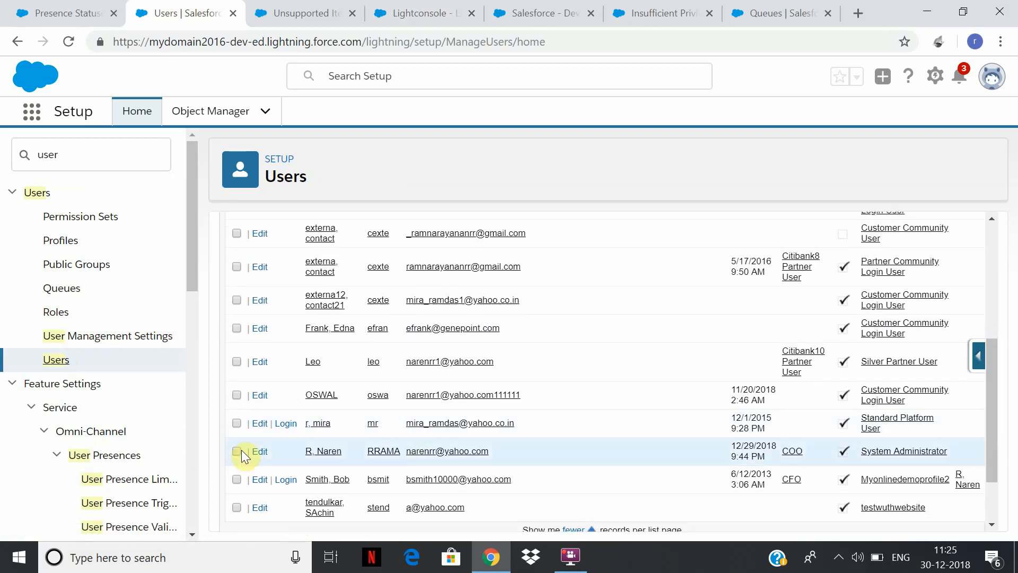
{"action": "left_click", "coordinate": [259, 451]}
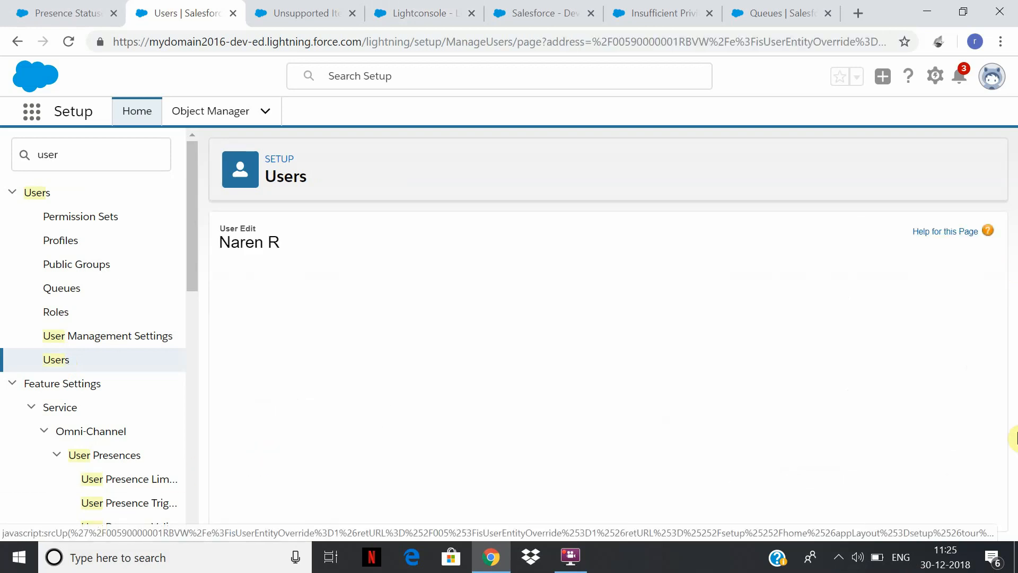
{"action": "scroll", "coordinate": [804, 316], "scroll_direction": "down", "scroll_amount": 3}
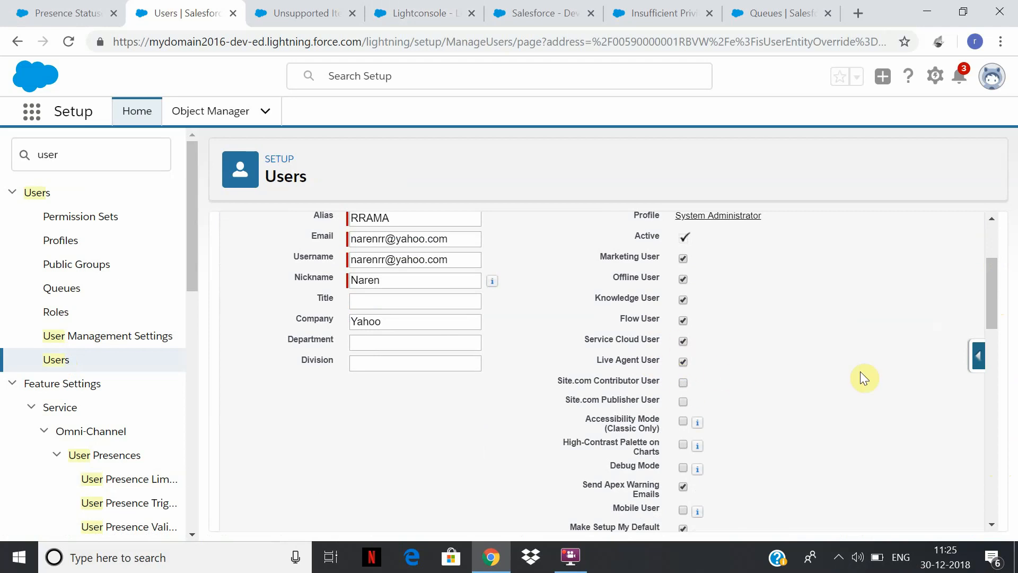
{"action": "left_click_drag", "start_coordinate": [989, 286], "coordinate": [1009, 505]}
{"action": "left_click", "coordinate": [471, 512]}
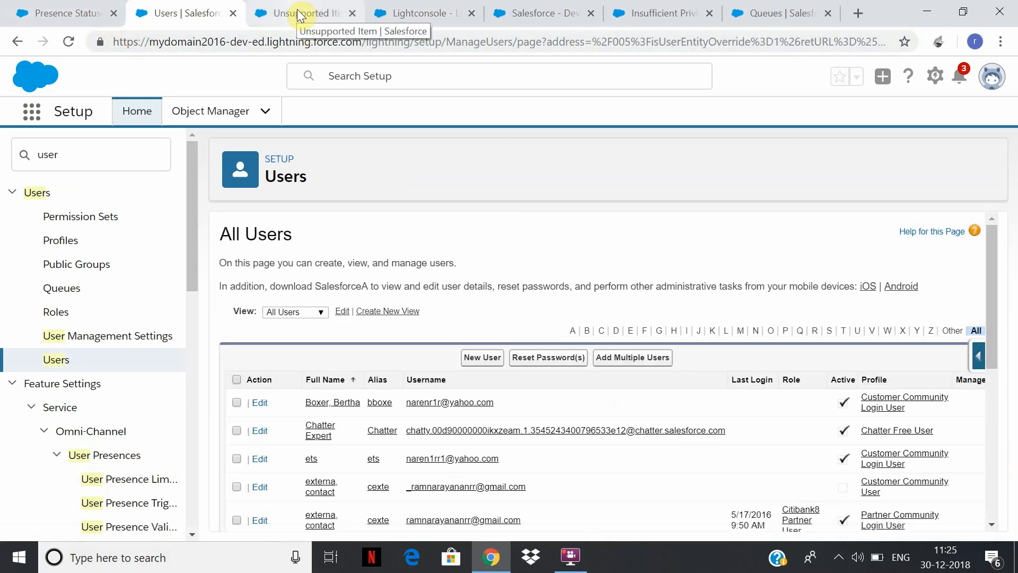
Search setup for the App Manager and open the Lightconsole Lightning app for editing.
{"action": "left_click", "coordinate": [69, 12]}
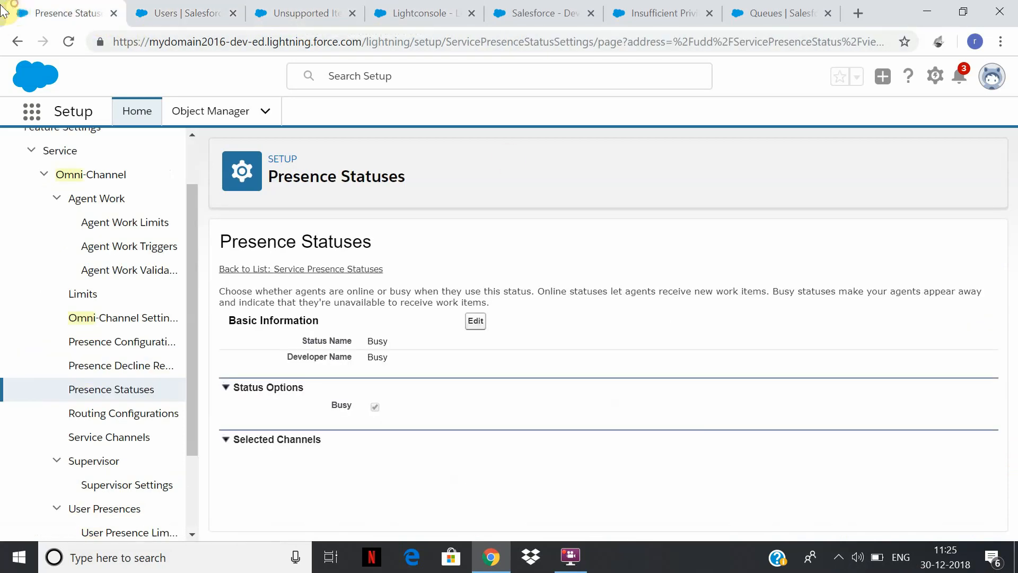
{"action": "left_click", "coordinate": [182, 11]}
{"action": "left_click_drag", "start_coordinate": [84, 154], "coordinate": [3, 153]}
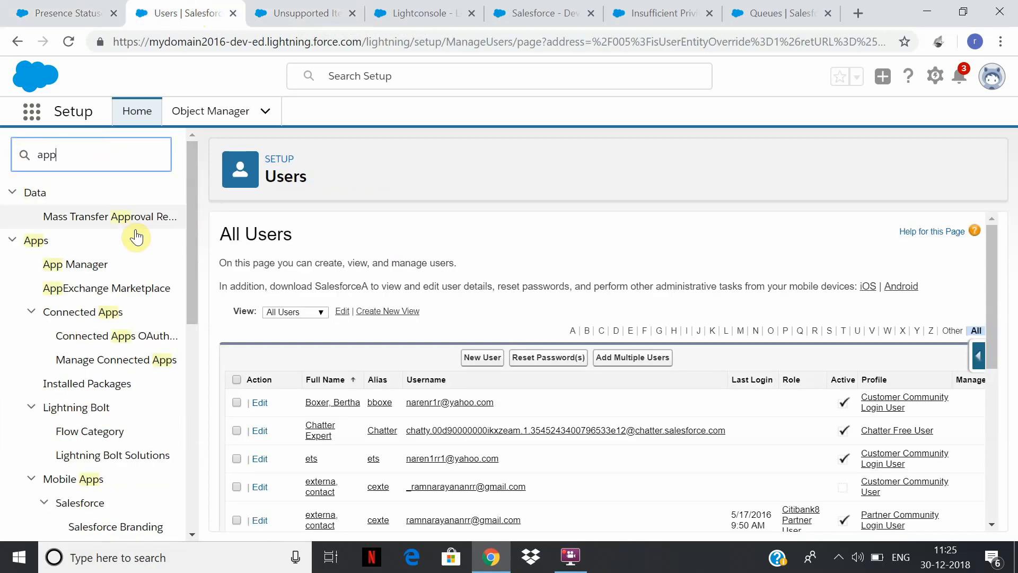
{"action": "left_click", "coordinate": [78, 266]}
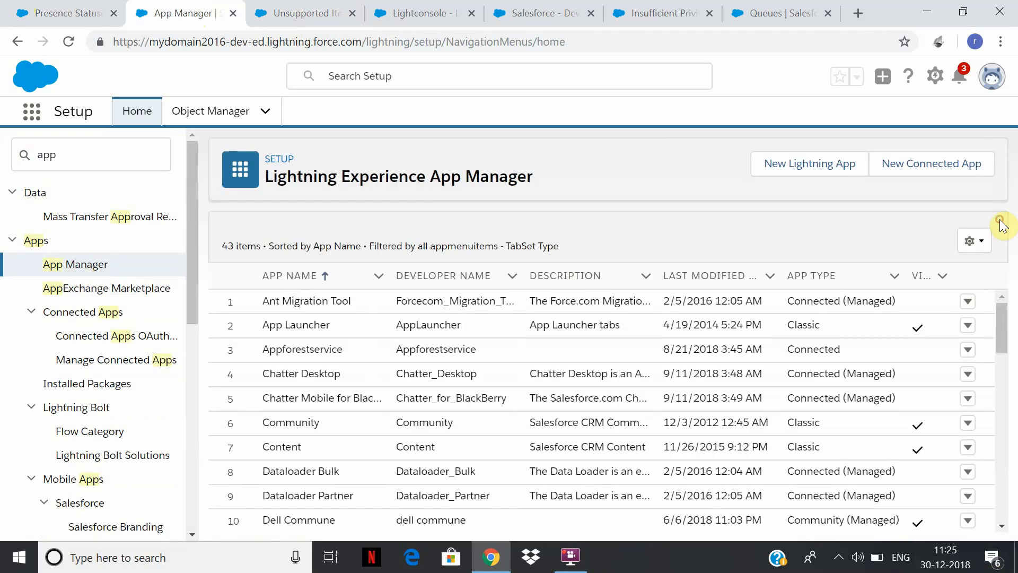
{"action": "left_click_drag", "start_coordinate": [1007, 333], "coordinate": [1015, 382]}
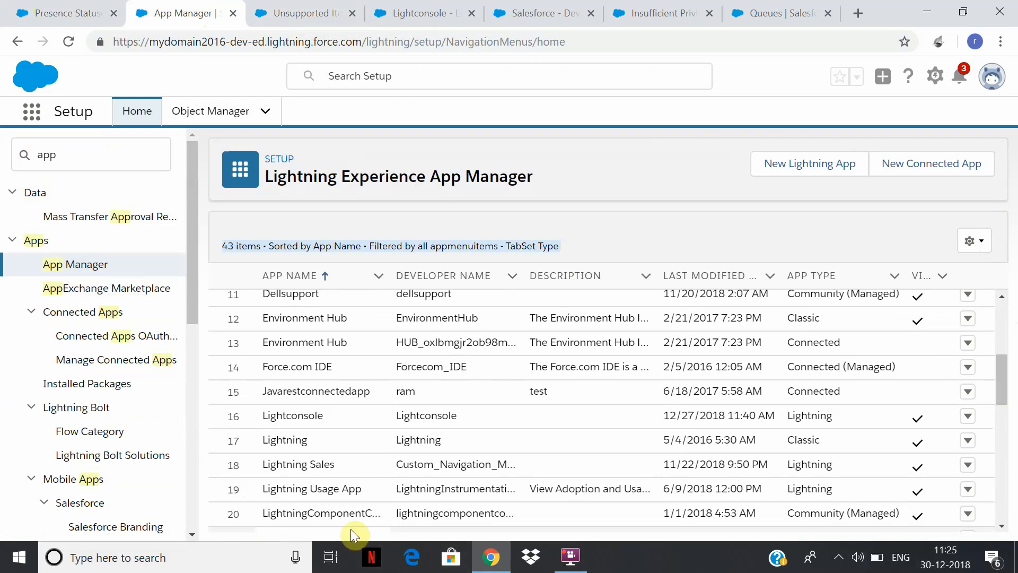
{"action": "left_click", "coordinate": [974, 420]}
{"action": "left_click", "coordinate": [913, 448]}
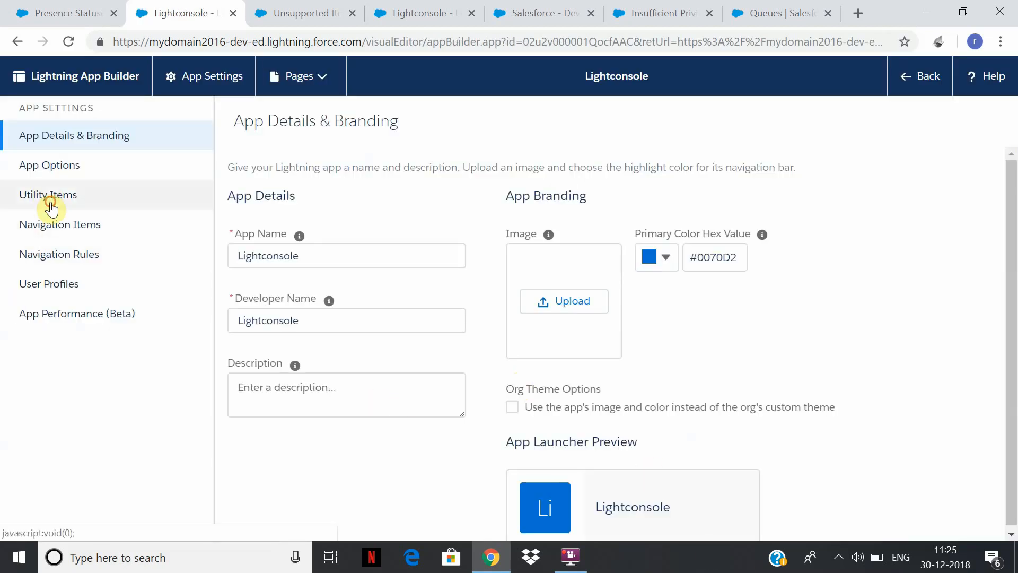
Add the Omni-Channel utility item to the Lightconsole app's utility items and save the app.
{"action": "left_click", "coordinate": [48, 195]}
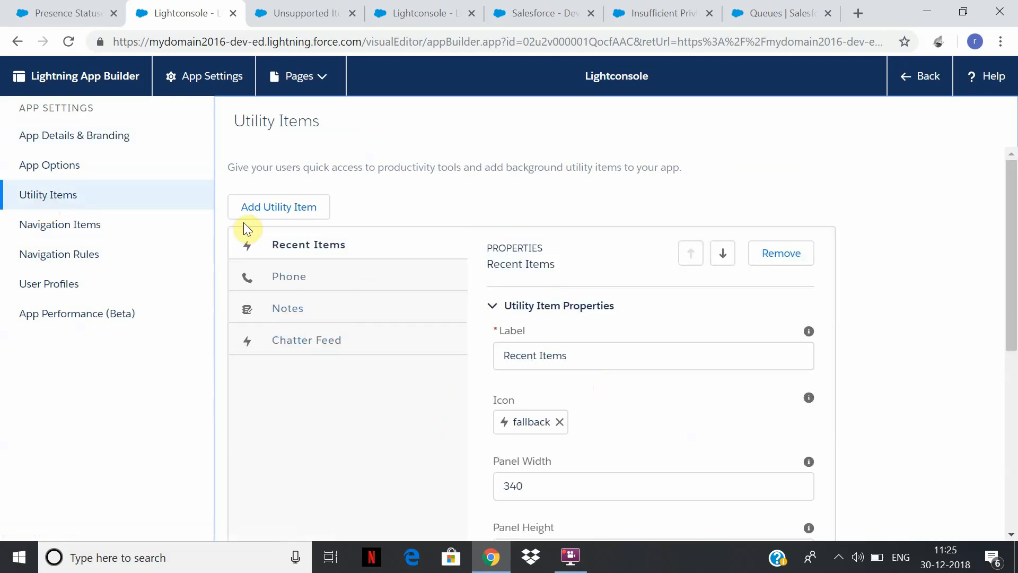
{"action": "left_click", "coordinate": [274, 207]}
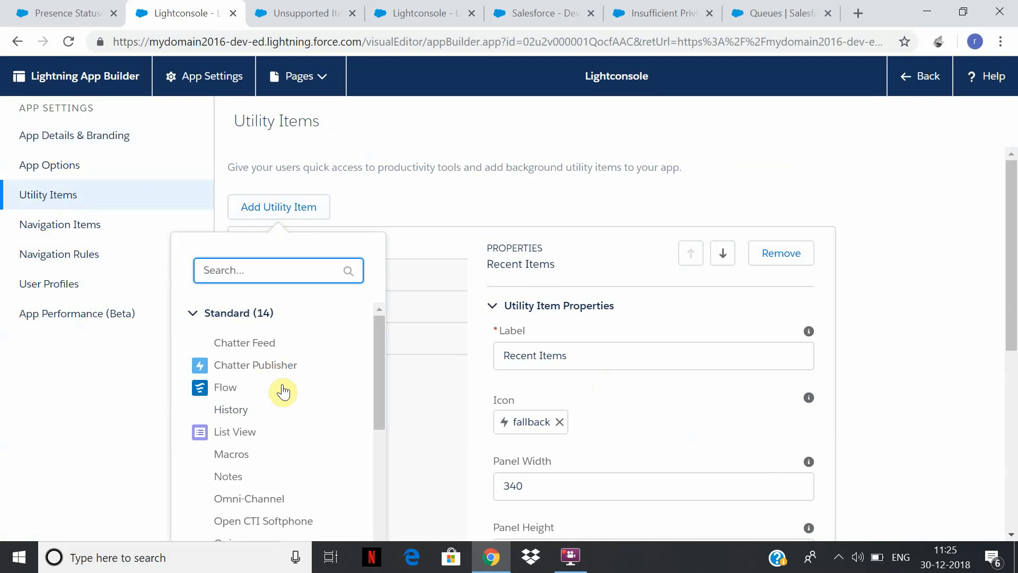
{"action": "left_click", "coordinate": [253, 502]}
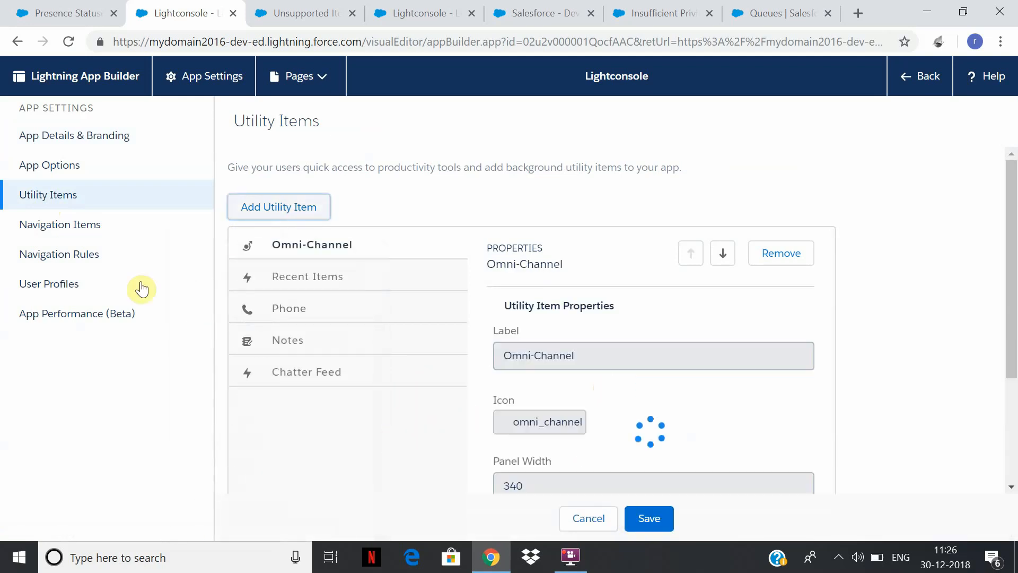
{"action": "left_click_drag", "start_coordinate": [1012, 319], "coordinate": [1014, 419]}
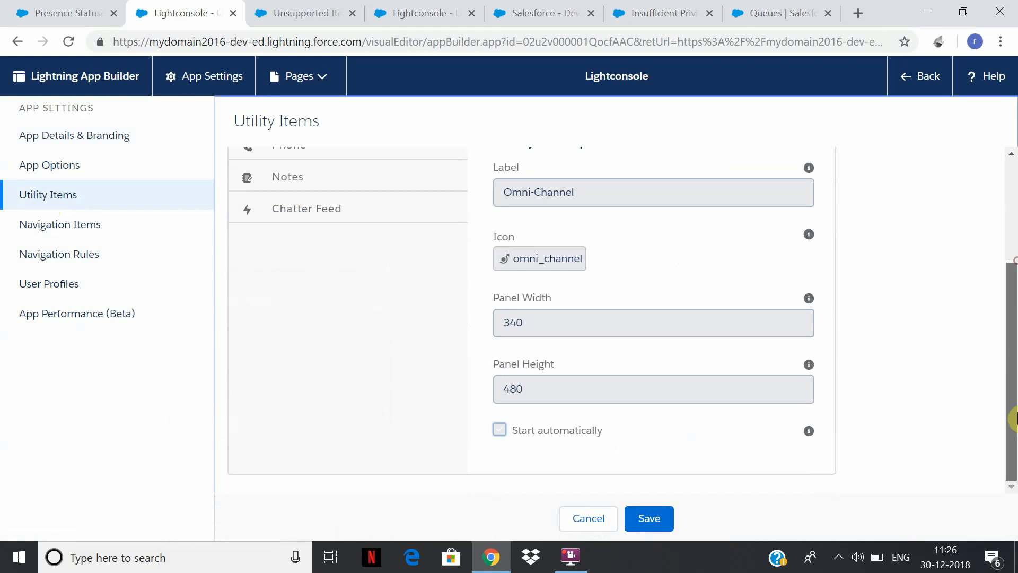
{"action": "left_click", "coordinate": [660, 522]}
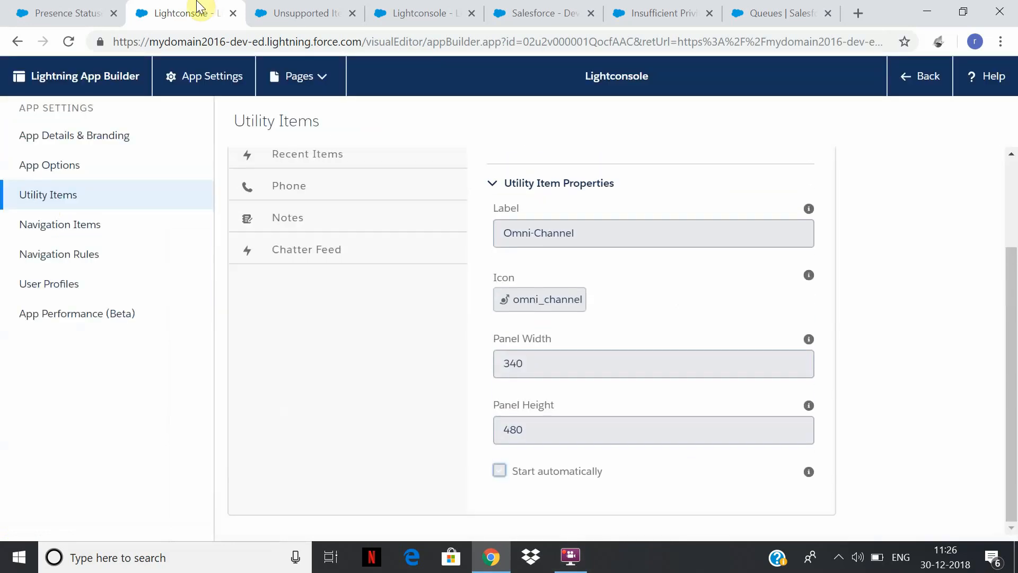
Leave the app builder for the App Manager and launch the Lightconsole app from the App Launcher.
{"action": "left_click", "coordinate": [32, 11]}
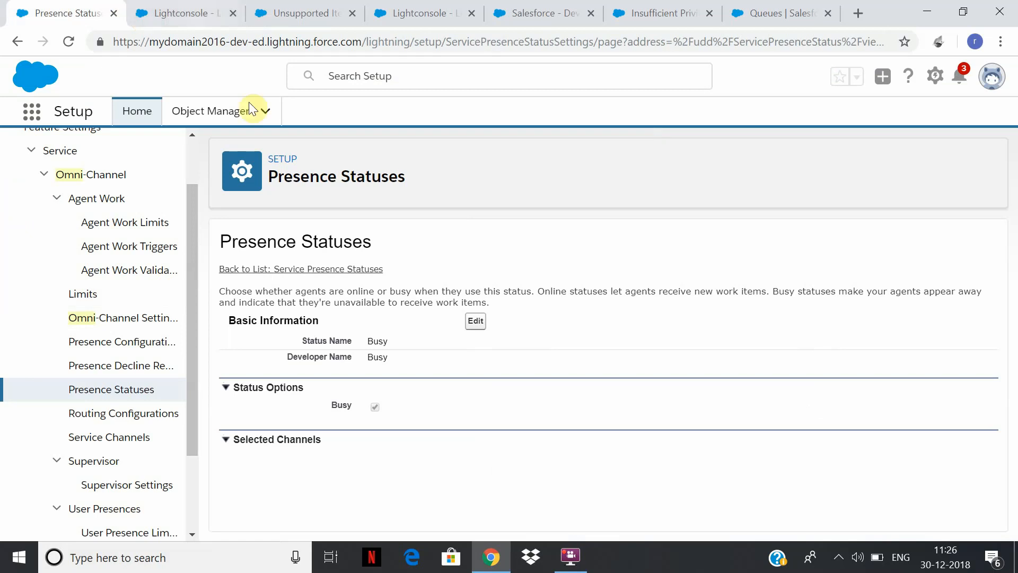
{"action": "left_click", "coordinate": [208, 8]}
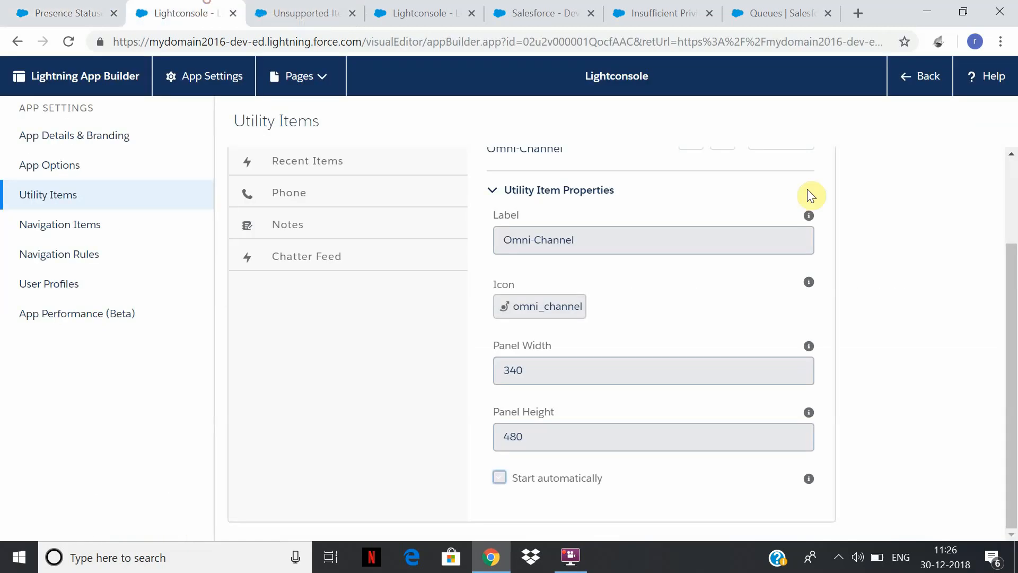
{"action": "left_click", "coordinate": [936, 81]}
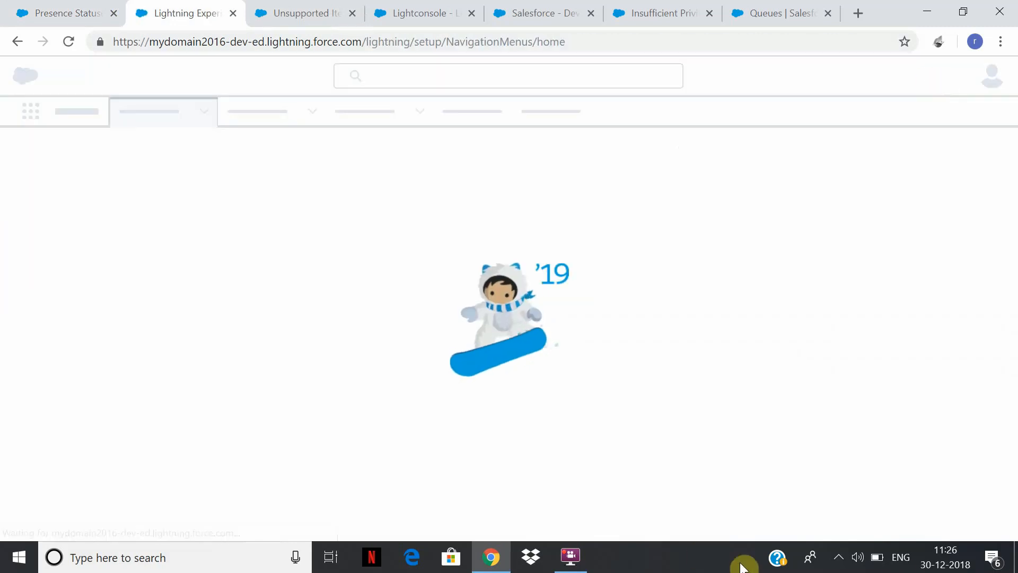
{"action": "left_click", "coordinate": [571, 556]}
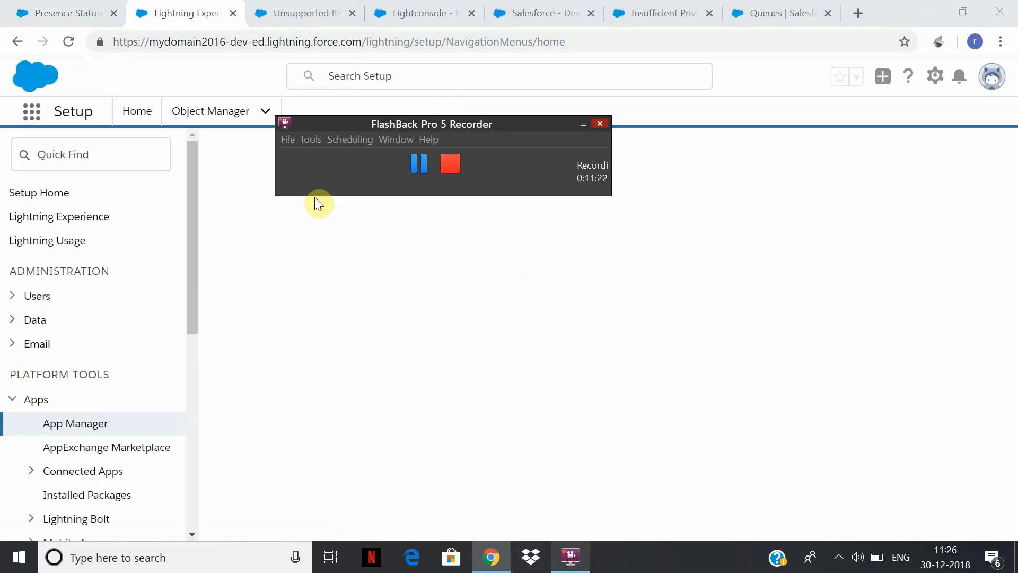
{"action": "left_click", "coordinate": [418, 164]}
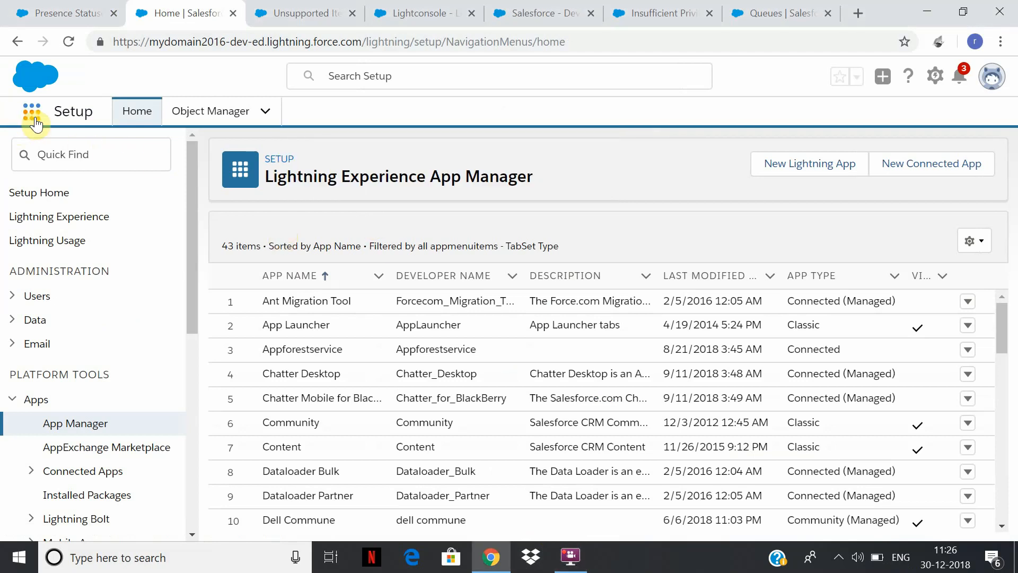
{"action": "left_click", "coordinate": [35, 120]}
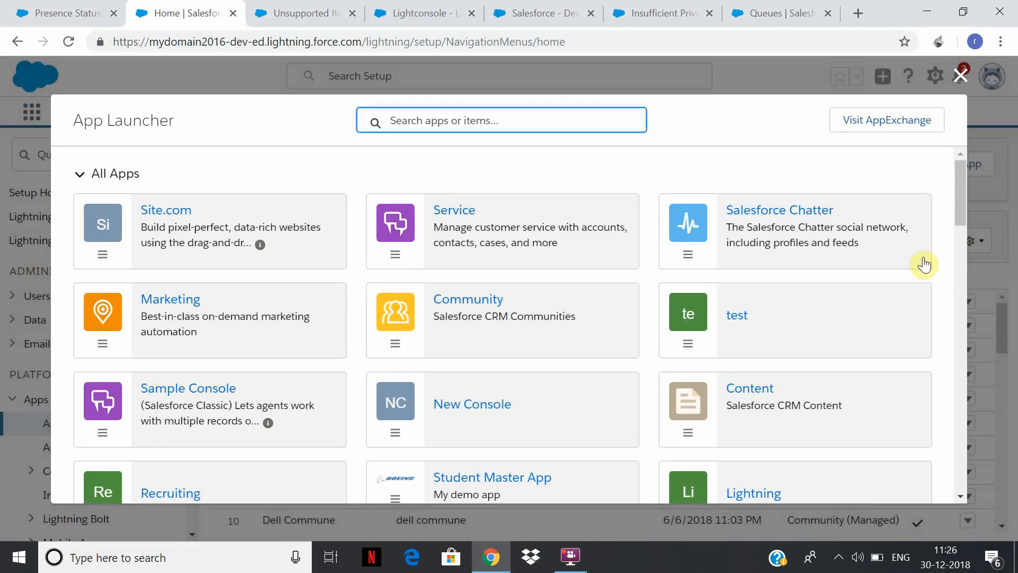
{"action": "left_click_drag", "start_coordinate": [952, 195], "coordinate": [1015, 305]}
{"action": "left_click", "coordinate": [787, 235]}
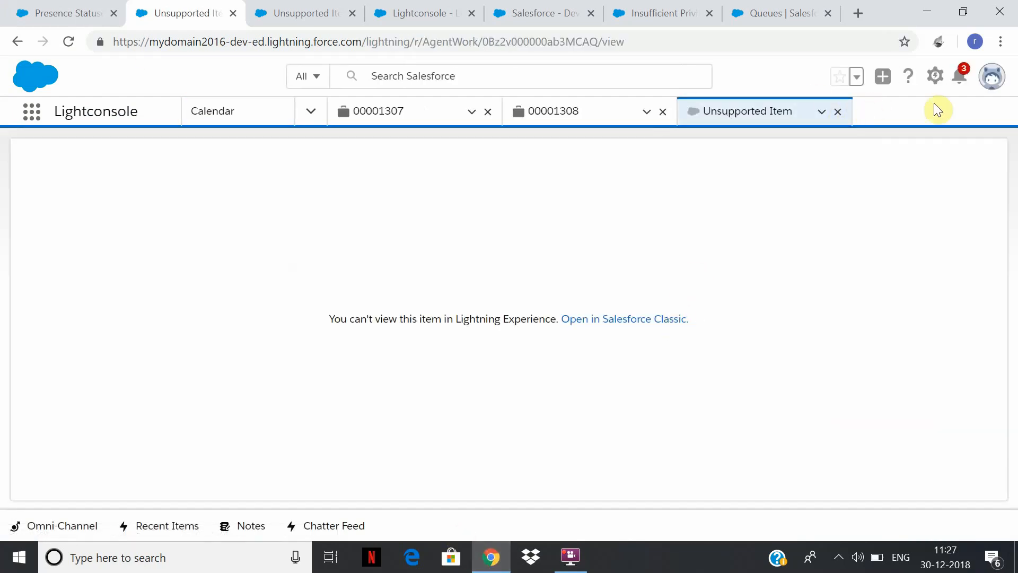
Close the Unsupported Item tab and set the Omni-Channel presence status to Available.
{"action": "left_click", "coordinate": [837, 112]}
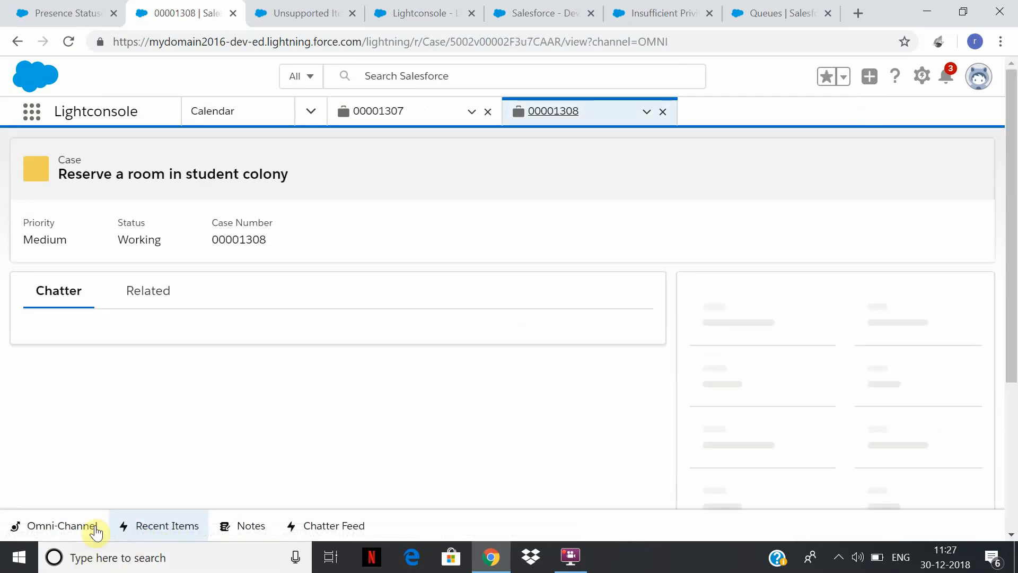
{"action": "left_click", "coordinate": [62, 525]}
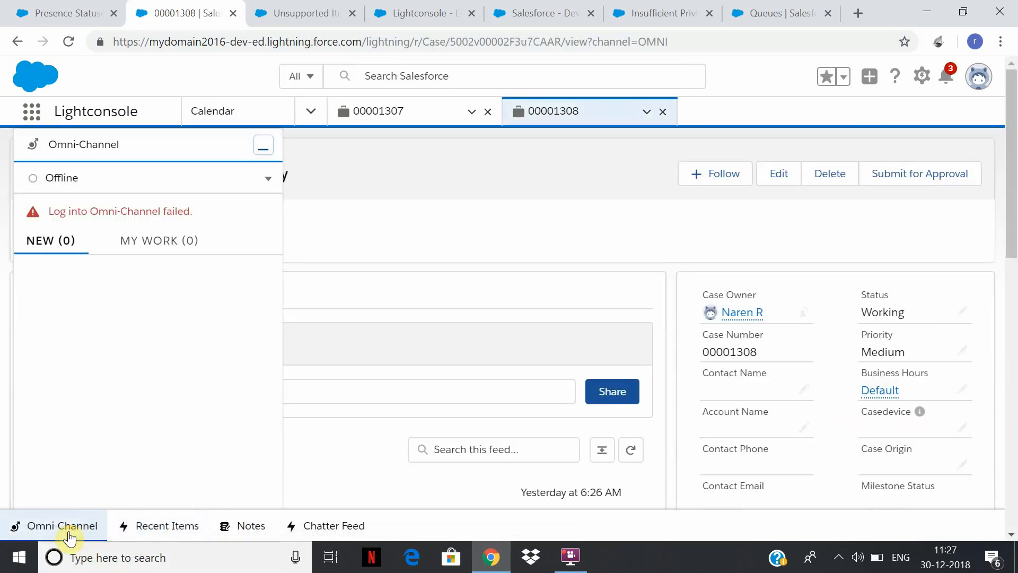
{"action": "left_click", "coordinate": [269, 178]}
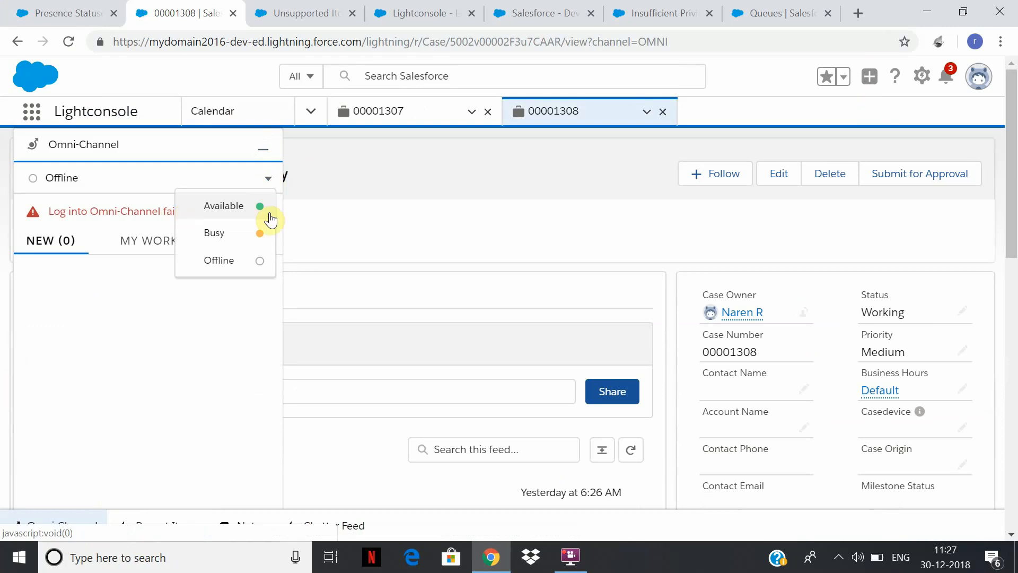
{"action": "left_click", "coordinate": [215, 206]}
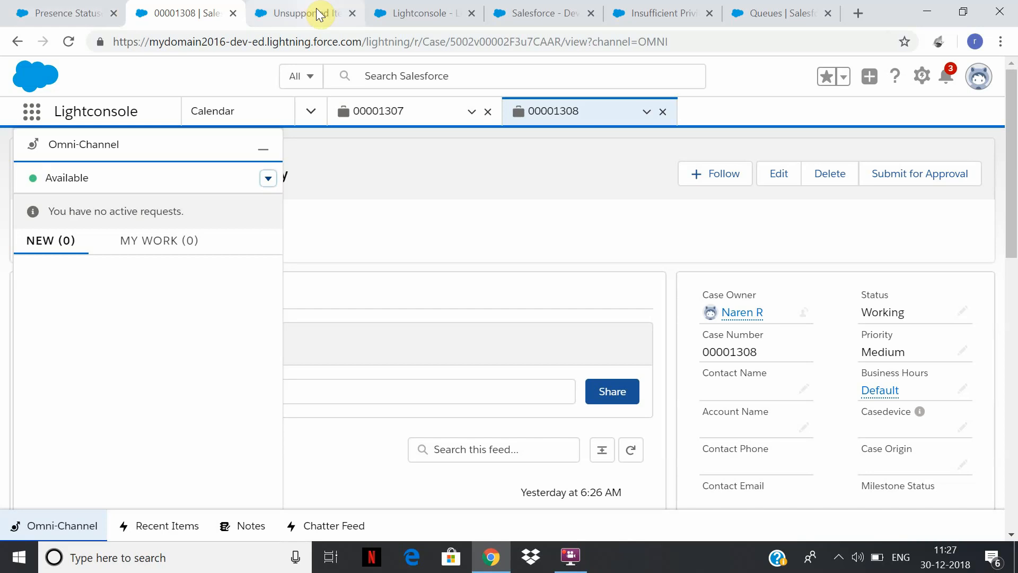
{"action": "left_click", "coordinate": [68, 7]}
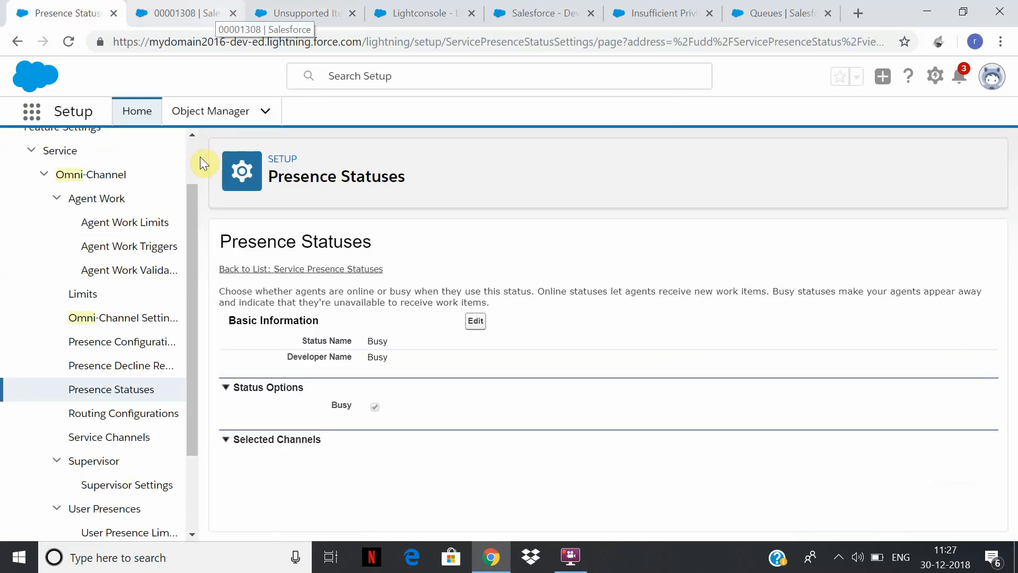
{"action": "left_click", "coordinate": [305, 12]}
{"action": "left_click", "coordinate": [419, 13]}
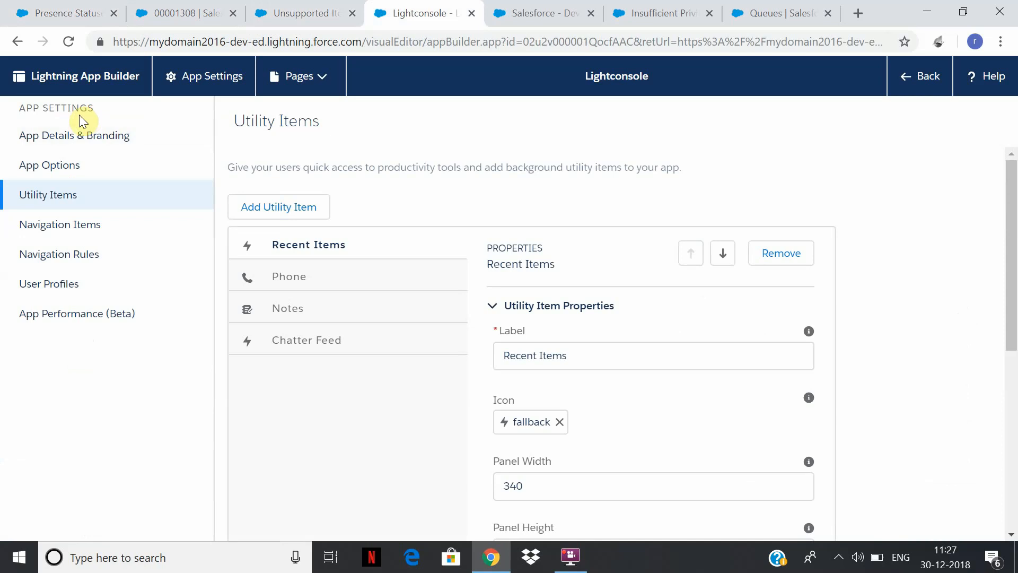
{"action": "left_click", "coordinate": [296, 12]}
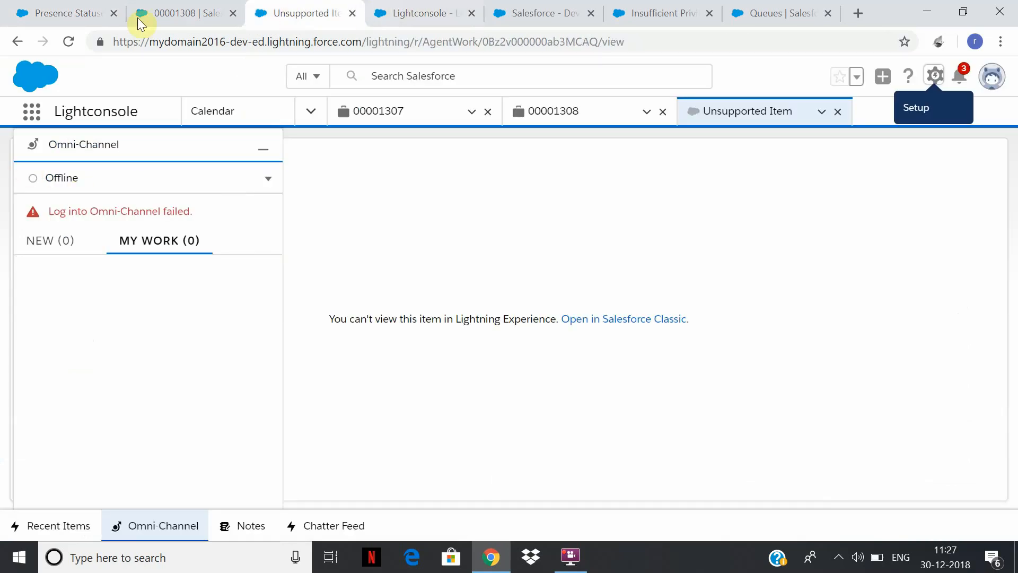
{"action": "left_click", "coordinate": [185, 13]}
Search setup for "assign" and open the active case assignment rule Assignruledemo1 to review its entries.
{"action": "left_click", "coordinate": [66, 17]}
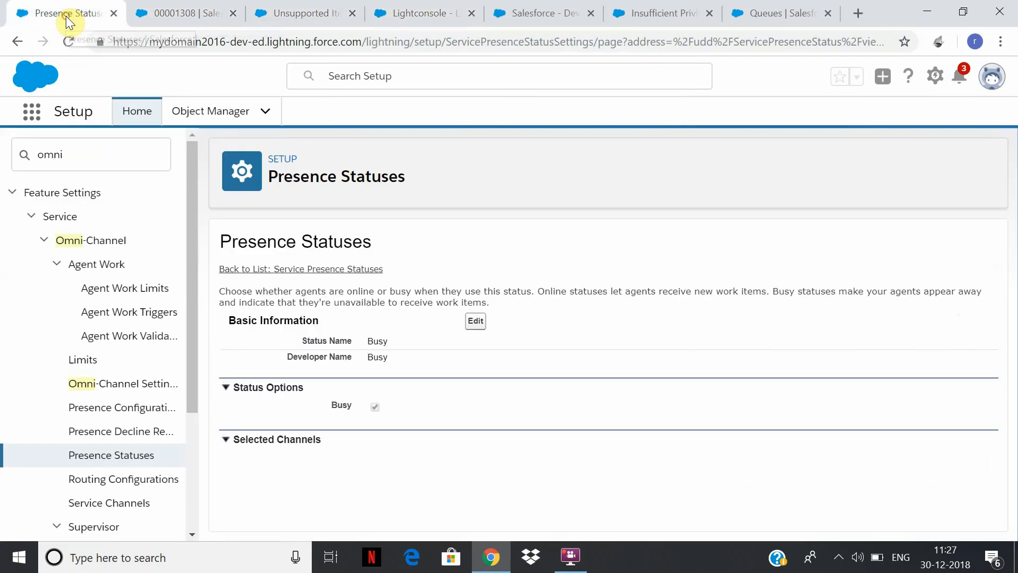
{"action": "double_click", "coordinate": [53, 155]}
{"action": "type", "text": "assign"}
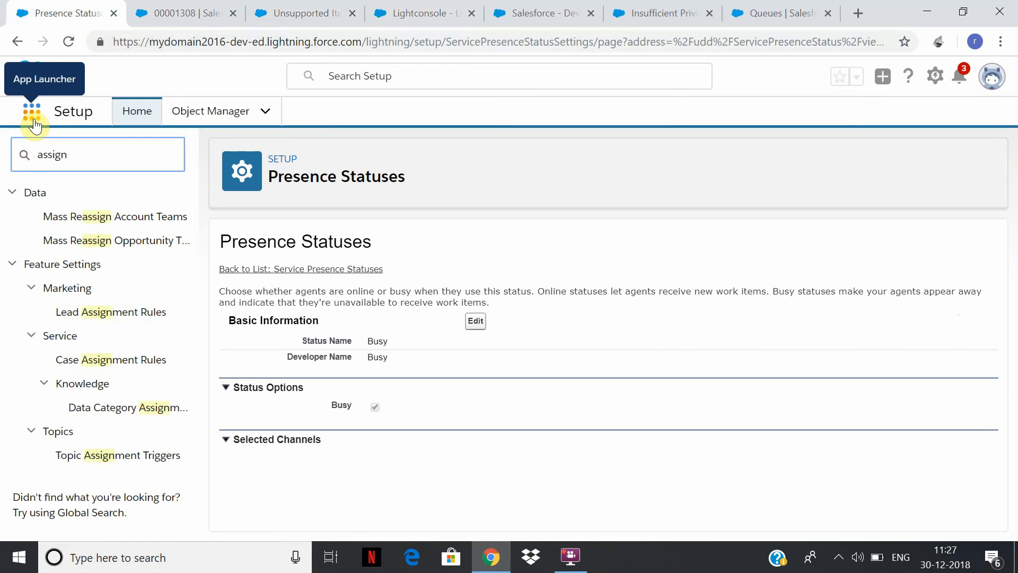
{"action": "left_click", "coordinate": [124, 369]}
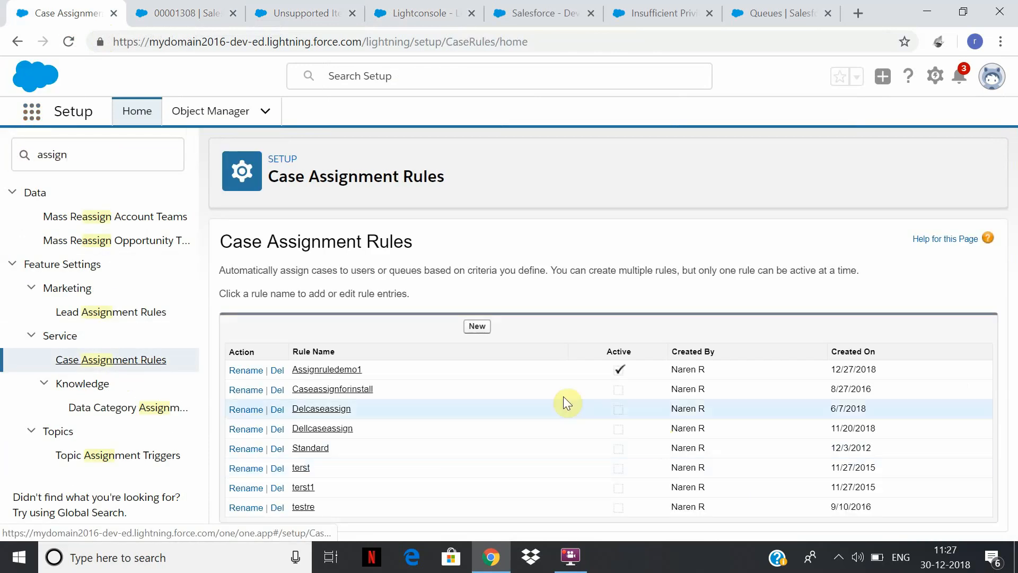
{"action": "left_click", "coordinate": [338, 371]}
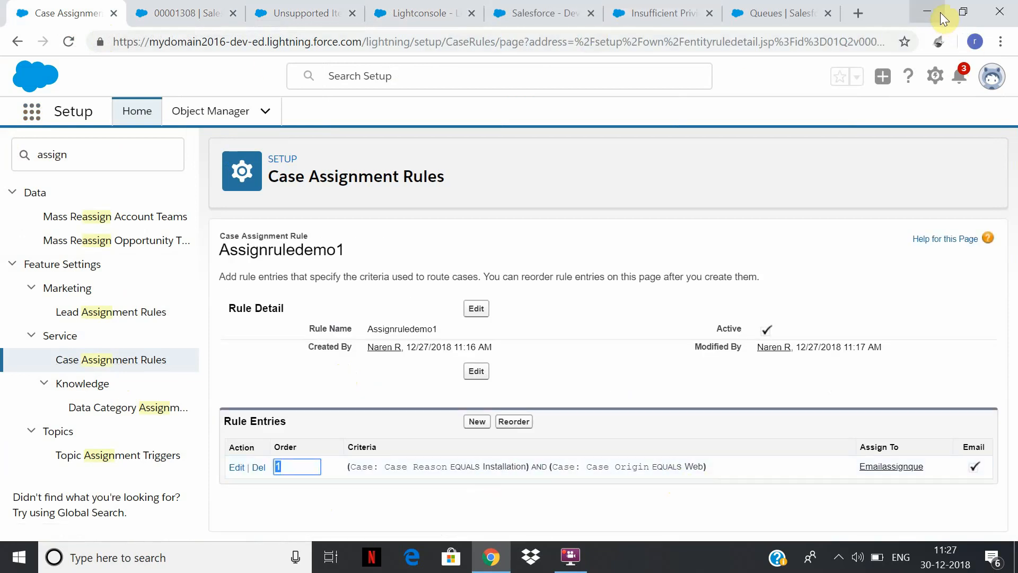
Open the C: drive in File Explorer, go to the Desktop folder and open the case HTML file.
{"action": "left_click", "coordinate": [204, 554]}
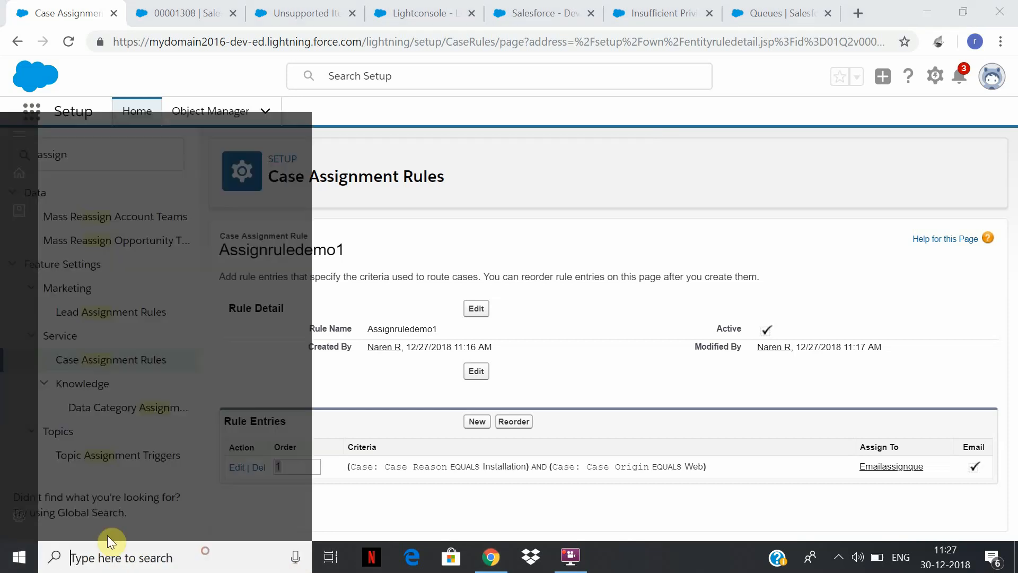
{"action": "type", "text": "c:"}
{"action": "key", "text": "Return"}
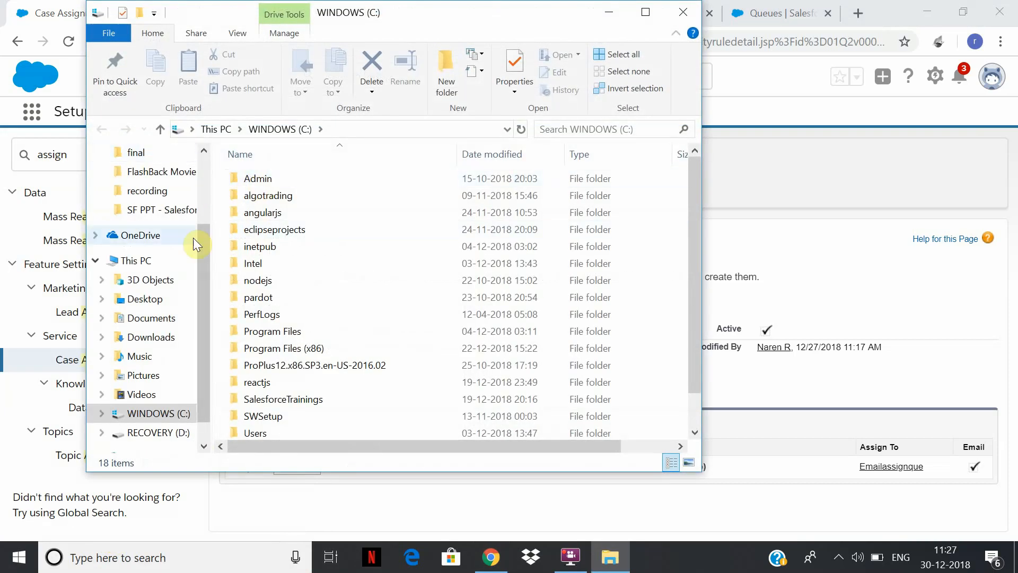
{"action": "scroll", "coordinate": [159, 222], "scroll_direction": "up", "scroll_amount": 2}
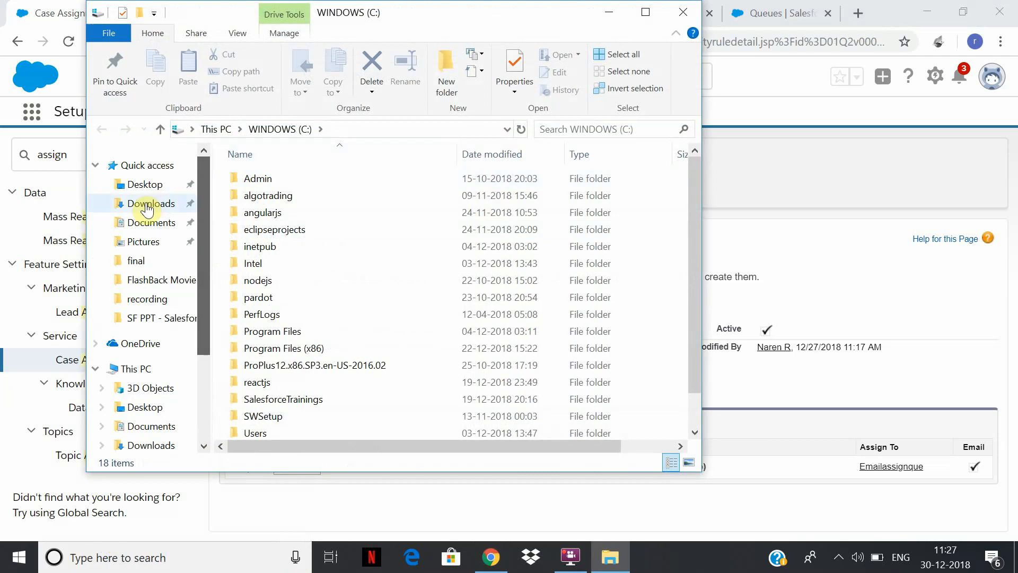
{"action": "left_click", "coordinate": [142, 185]}
{"action": "double_click", "coordinate": [257, 184]}
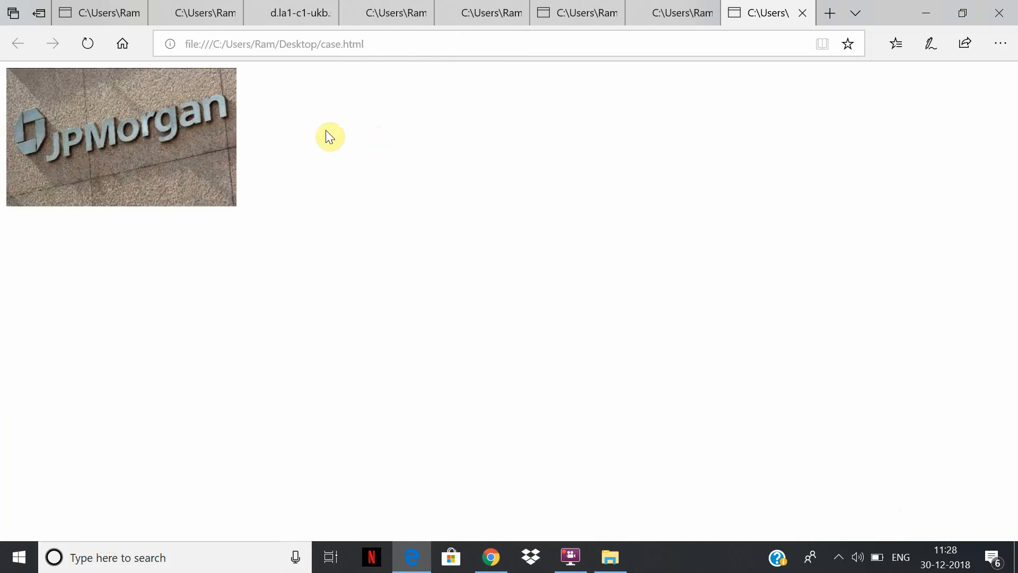
Reload the case.html page in Edge and switch back to the Salesforce setup page in Chrome.
{"action": "left_click", "coordinate": [393, 49]}
{"action": "key", "text": "Escape"}
{"action": "key", "text": "F5"}
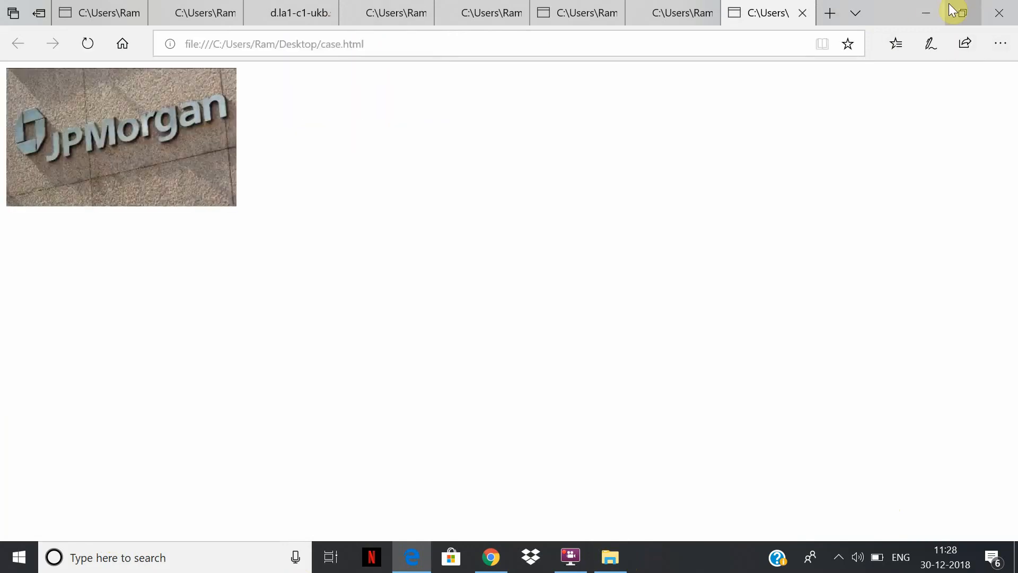
{"action": "left_click", "coordinate": [927, 12]}
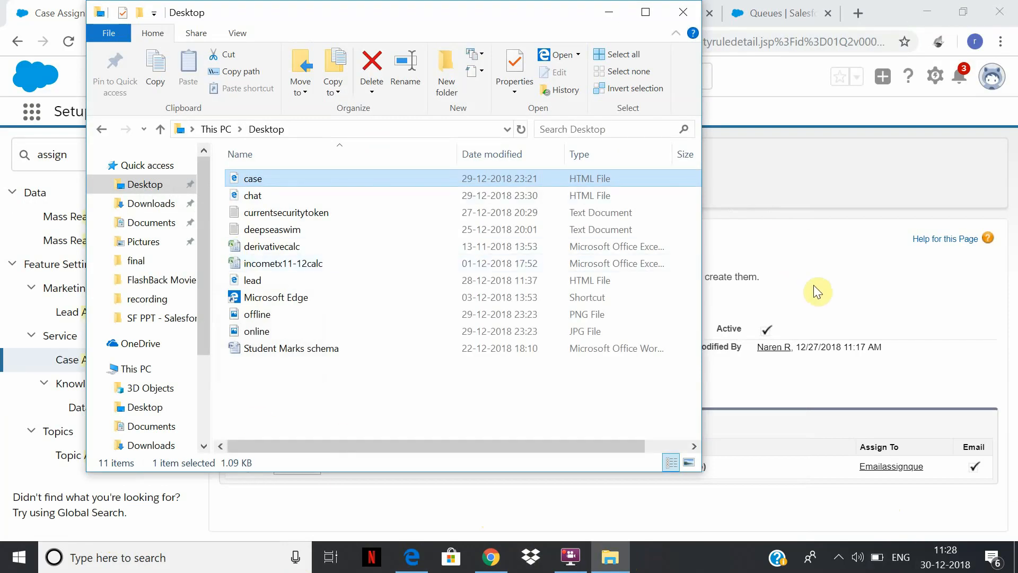
{"action": "left_click", "coordinate": [822, 293]}
Search setup for "web" and open the Web-to-Case HTML Generator.
{"action": "left_click", "coordinate": [102, 155]}
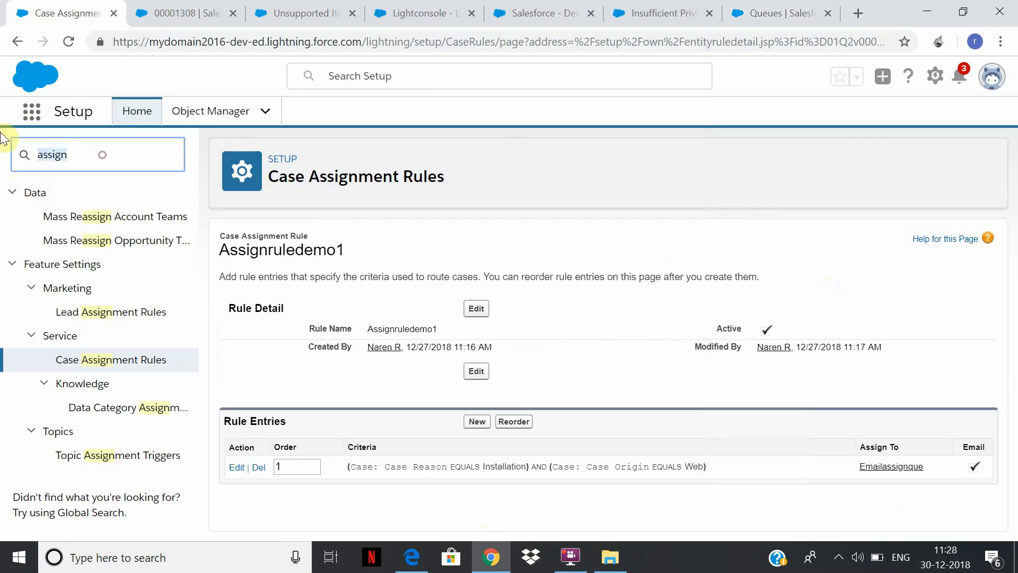
{"action": "type", "text": "web"}
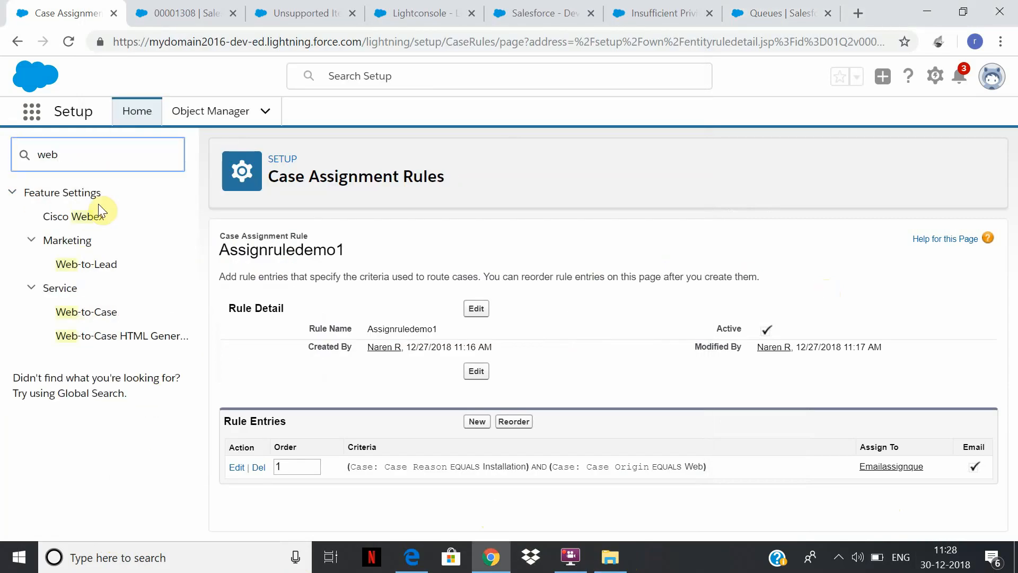
{"action": "left_click", "coordinate": [87, 313]}
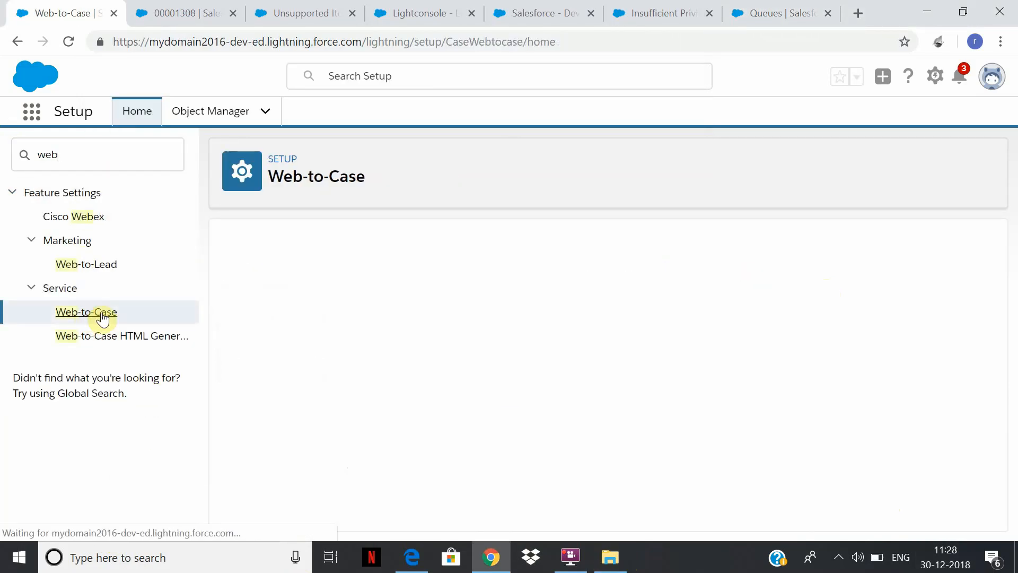
{"action": "left_click", "coordinate": [165, 343]}
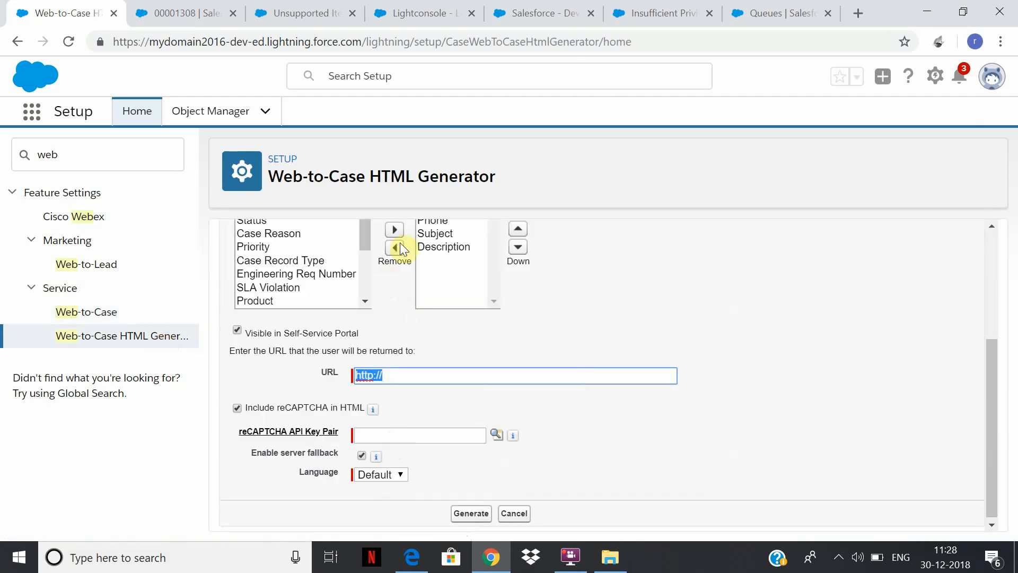
Add the Status field to the selected fields for the web-to-case form.
{"action": "left_click_drag", "start_coordinate": [997, 398], "coordinate": [997, 291]}
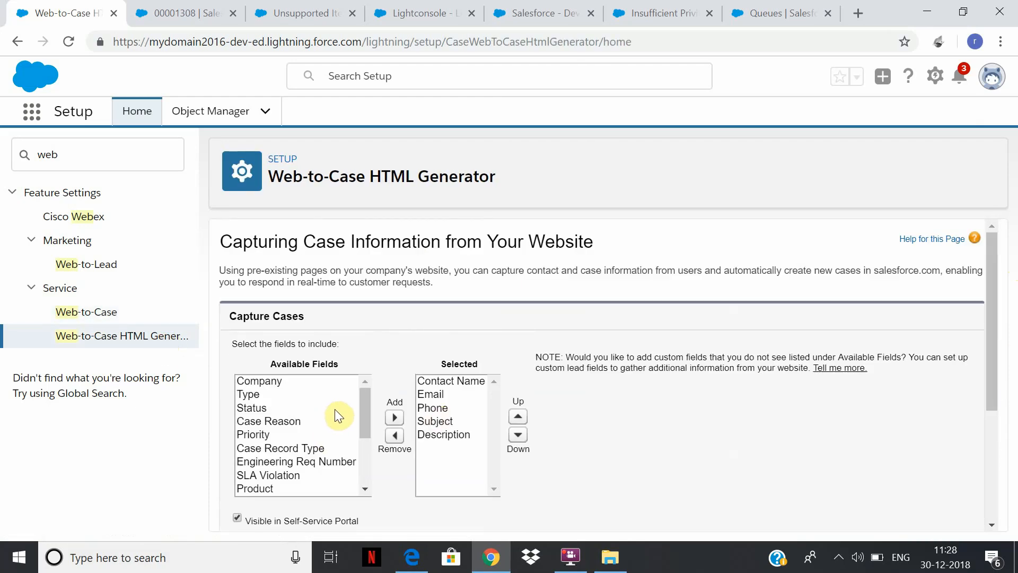
{"action": "left_click", "coordinate": [269, 408]}
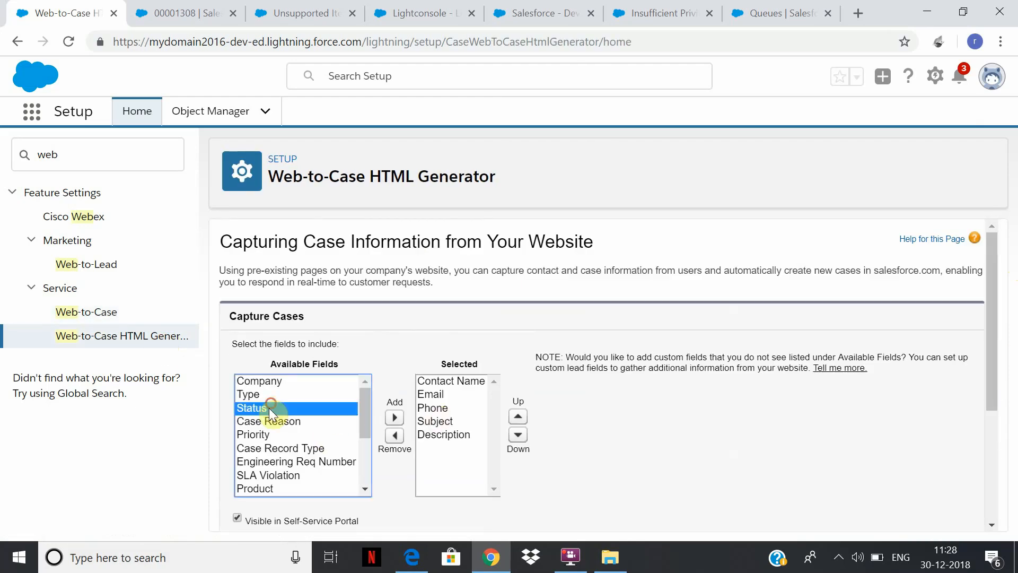
{"action": "left_click", "coordinate": [405, 417]}
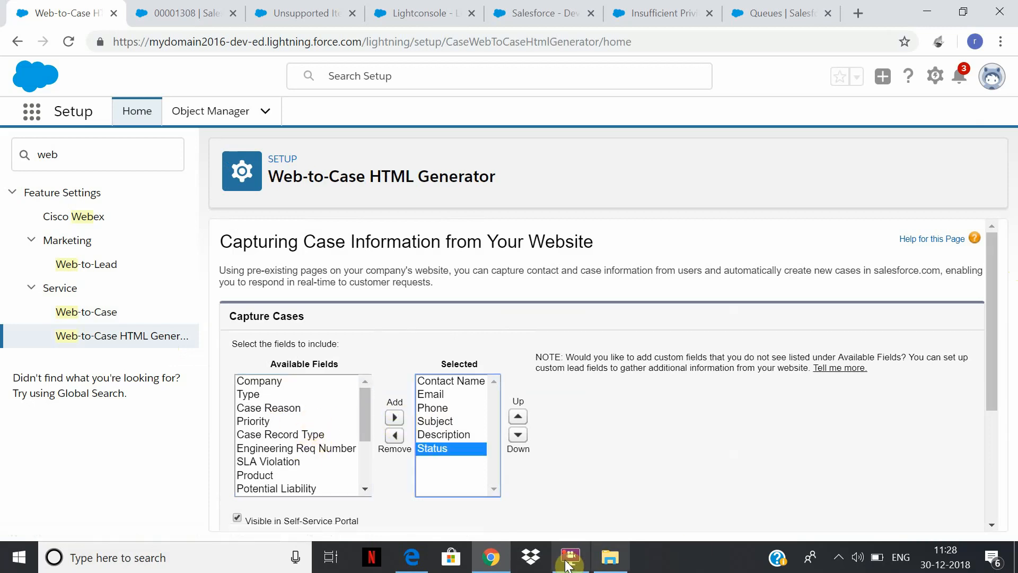
Look through the open Salesforce pages, including the Lightconsole case, and return to the Web-to-Case HTML Generator.
{"action": "left_click", "coordinate": [295, 11]}
{"action": "left_click", "coordinate": [440, 8]}
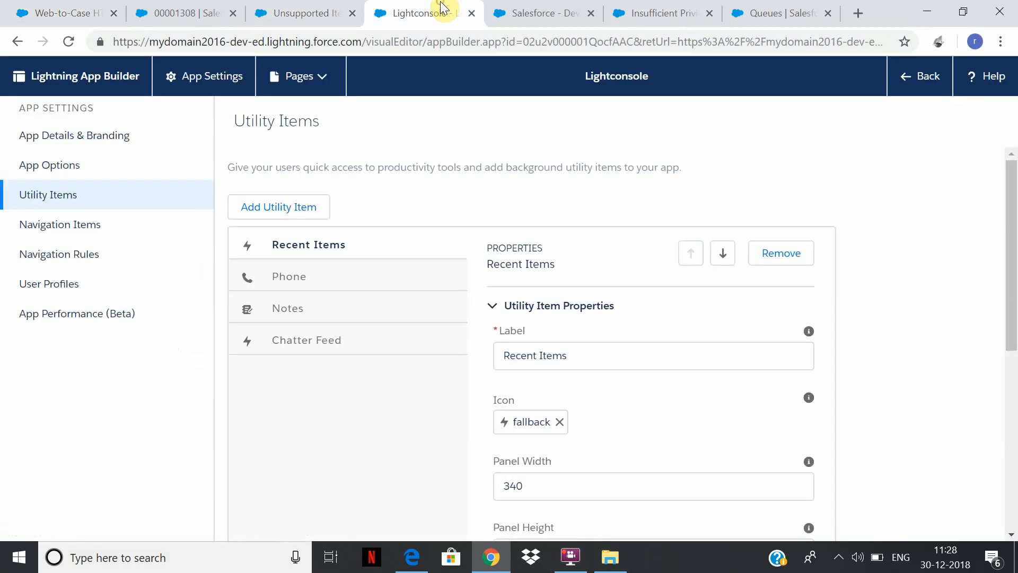
{"action": "left_click", "coordinate": [554, 11]}
{"action": "left_click", "coordinate": [674, 12]}
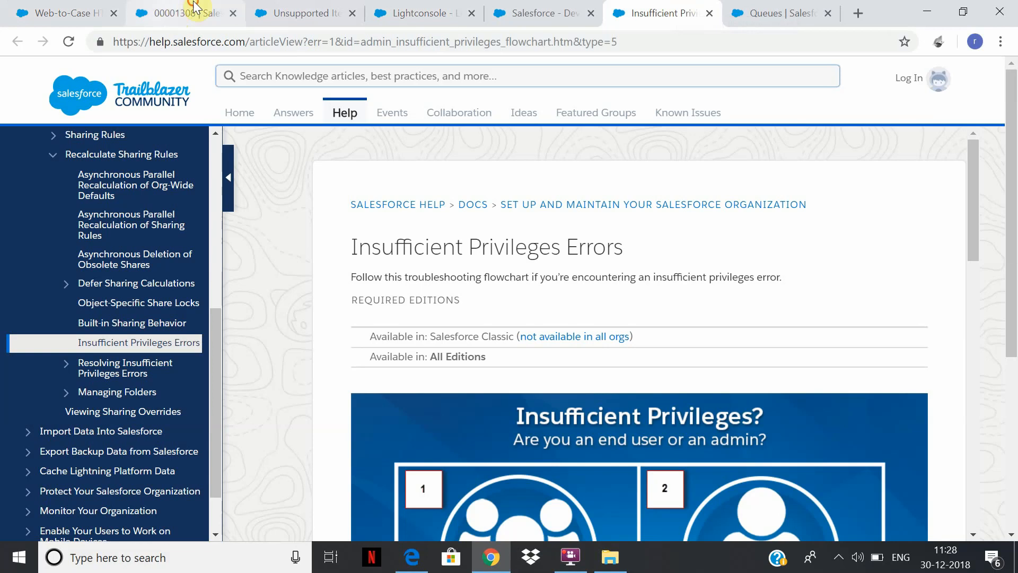
{"action": "left_click", "coordinate": [194, 7]}
{"action": "left_click", "coordinate": [24, 7]}
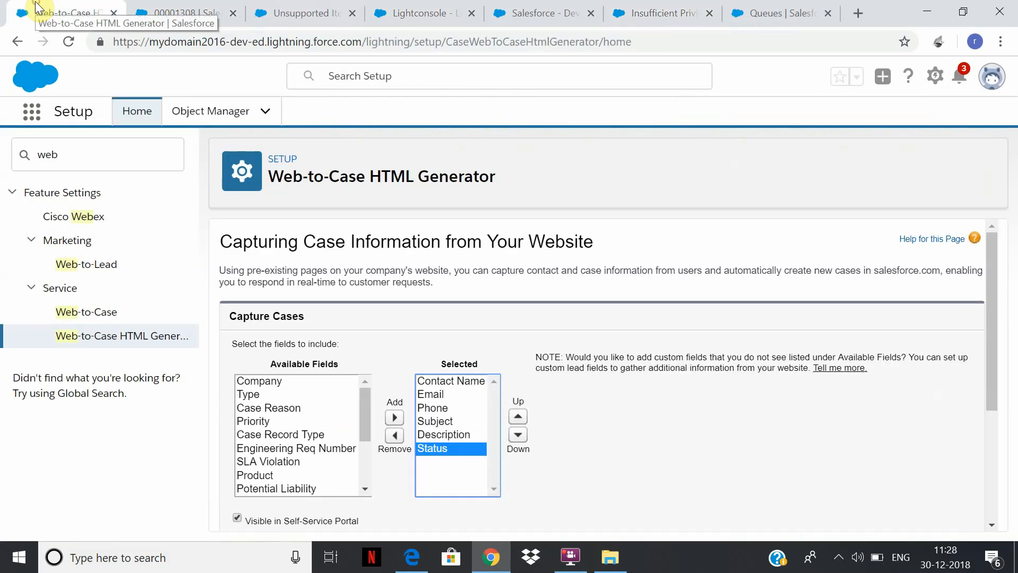
{"action": "left_click", "coordinate": [83, 159]}
{"action": "type", "text": "a"}
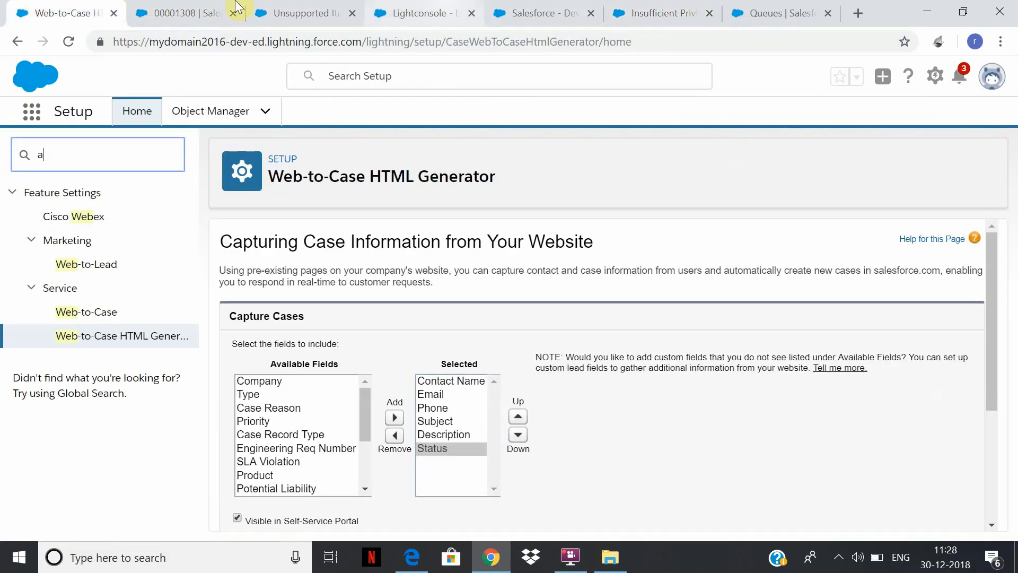
{"action": "left_click", "coordinate": [300, 13]}
{"action": "left_click", "coordinate": [203, 6]}
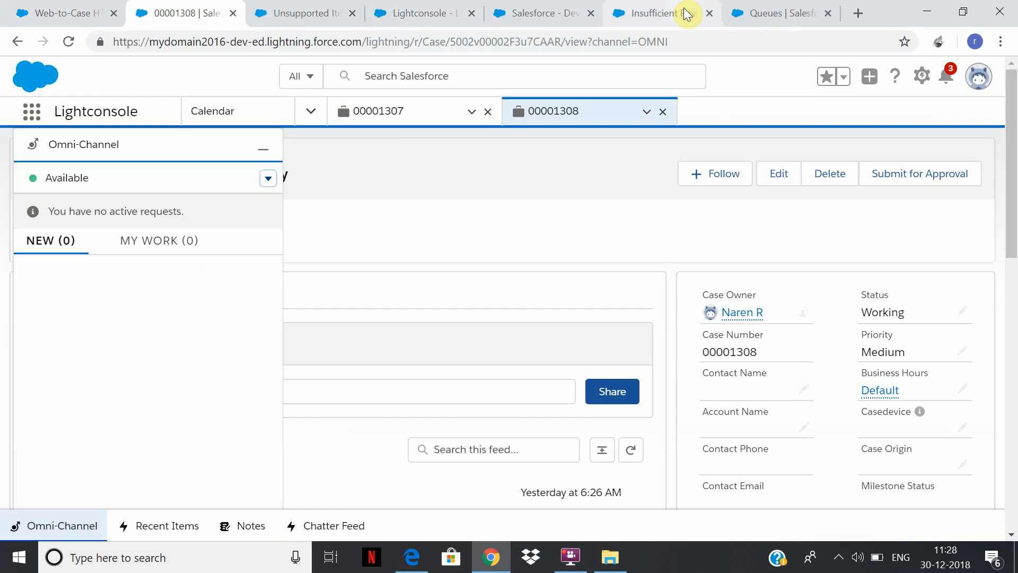
{"action": "left_click", "coordinate": [682, 9]}
{"action": "left_click", "coordinate": [777, 9]}
{"action": "left_click", "coordinate": [591, 10]}
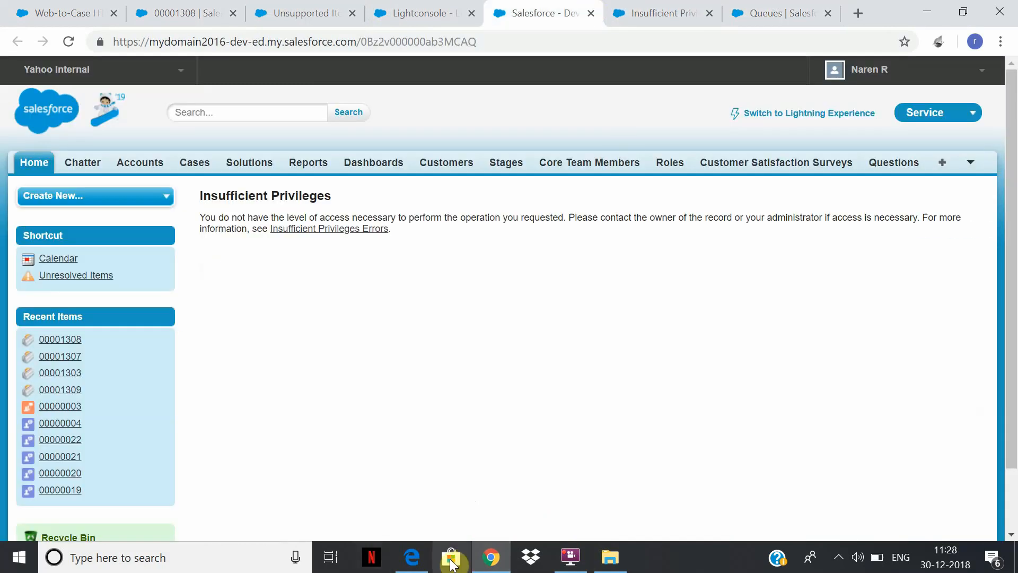
{"action": "left_click", "coordinate": [287, 16]}
{"action": "left_click", "coordinate": [179, 16]}
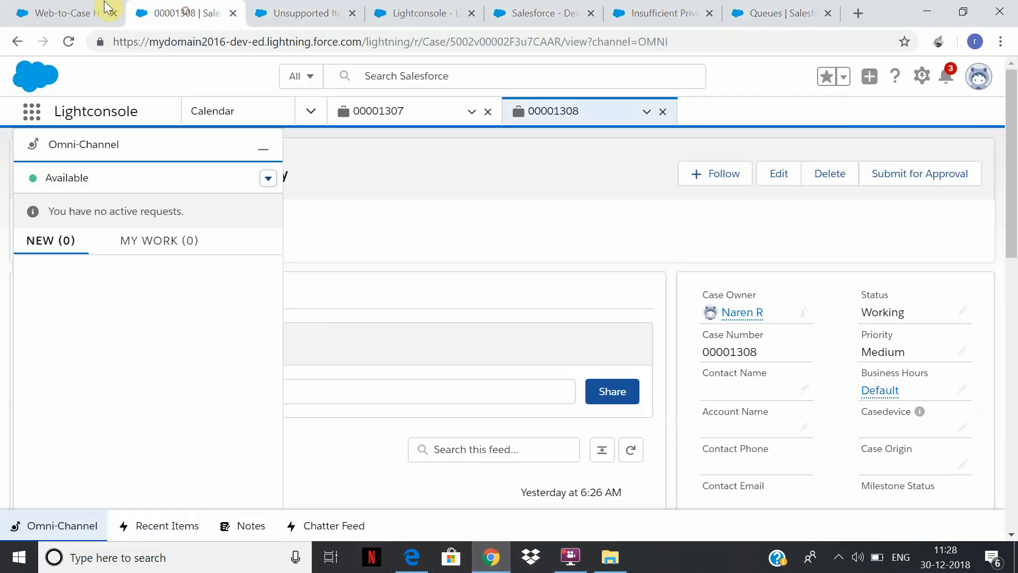
{"action": "left_click", "coordinate": [80, 11]}
Add Case Reason to the web-to-case form's selected fields and check the remaining available fields.
{"action": "left_click", "coordinate": [291, 407]}
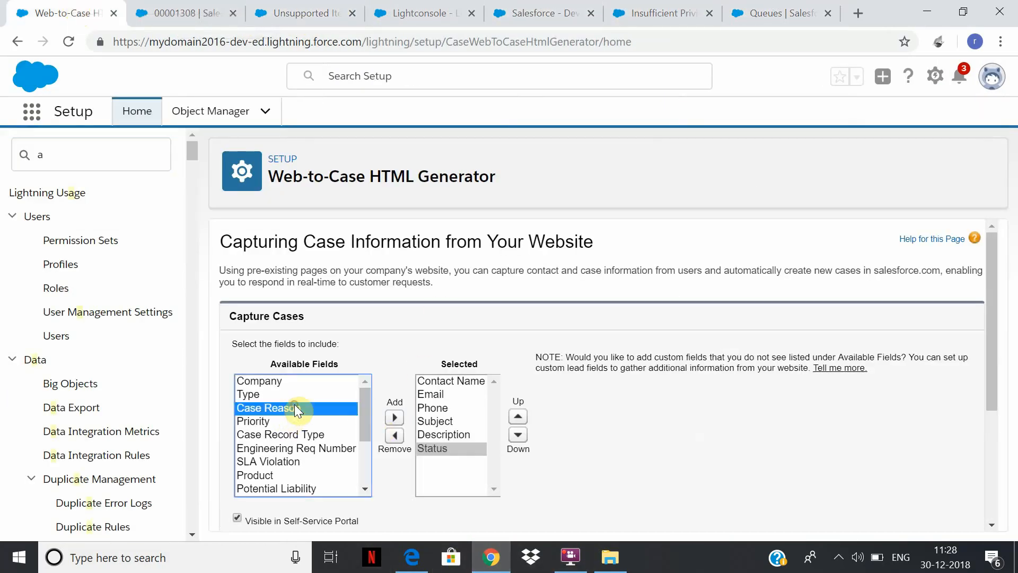
{"action": "left_click", "coordinate": [395, 418]}
{"action": "left_click", "coordinate": [282, 395]}
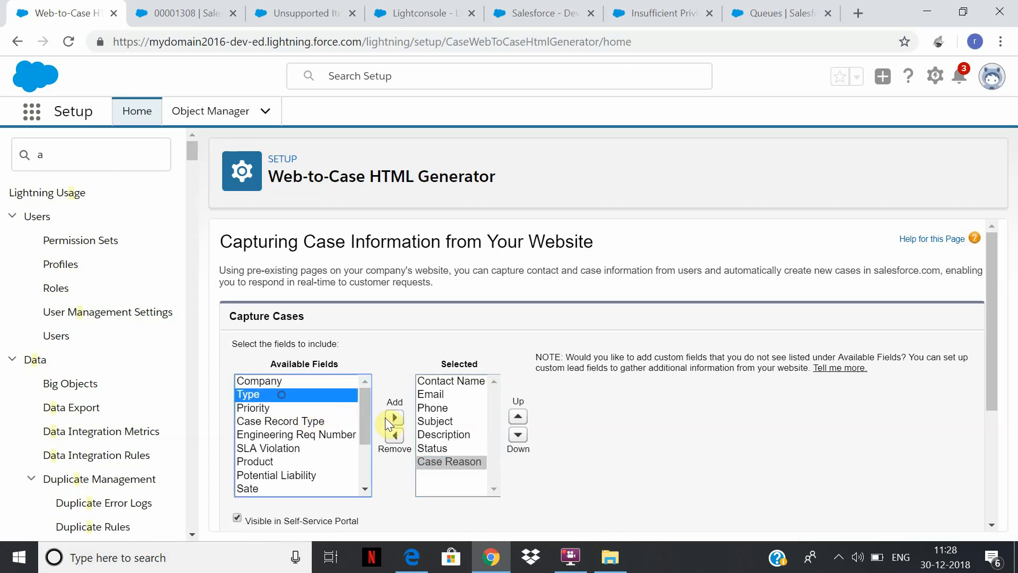
{"action": "scroll", "coordinate": [361, 421], "scroll_direction": "down", "scroll_amount": 1}
{"action": "left_click_drag", "start_coordinate": [366, 420], "coordinate": [372, 466]}
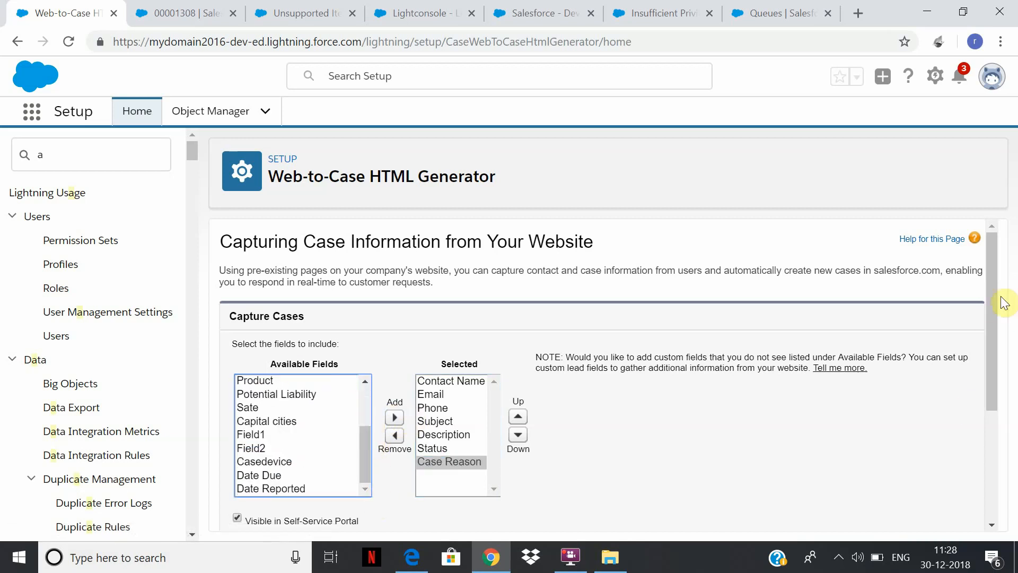
Exclude reCAPTCHA from the web-to-case form and generate its HTML.
{"action": "left_click_drag", "start_coordinate": [1004, 302], "coordinate": [1003, 406]}
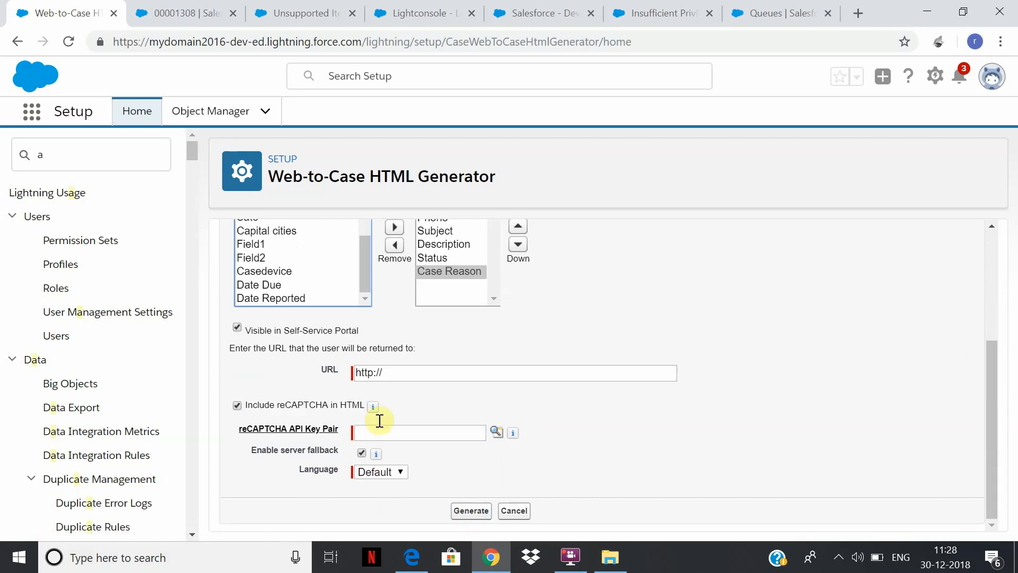
{"action": "left_click", "coordinate": [306, 408]}
{"action": "left_click", "coordinate": [480, 513]}
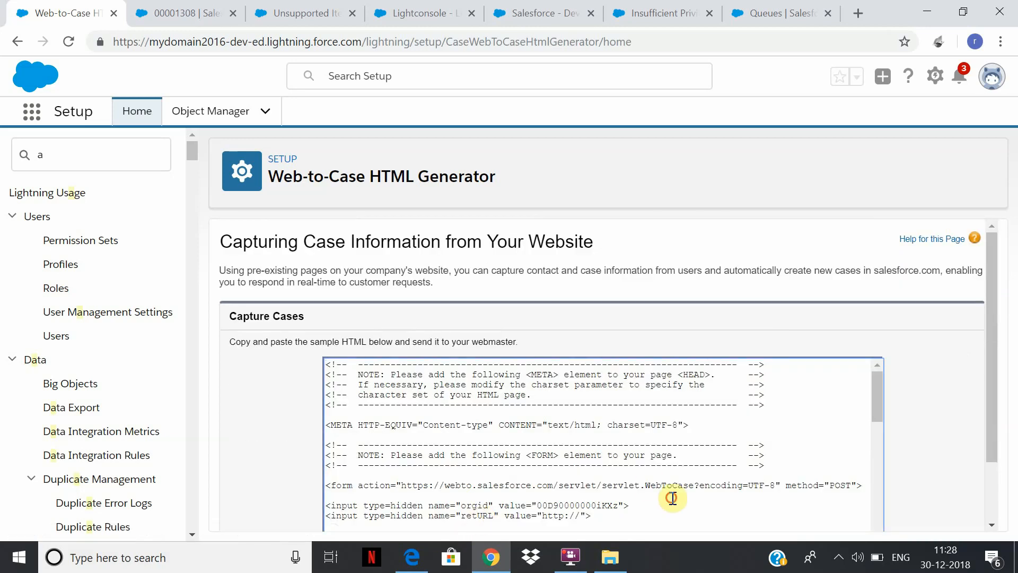
Copy all the generated HTML and replace the entire content of the Desktop case file with it in WordPad.
{"action": "key", "text": "ctrl+a"}
{"action": "left_click", "coordinate": [610, 557]}
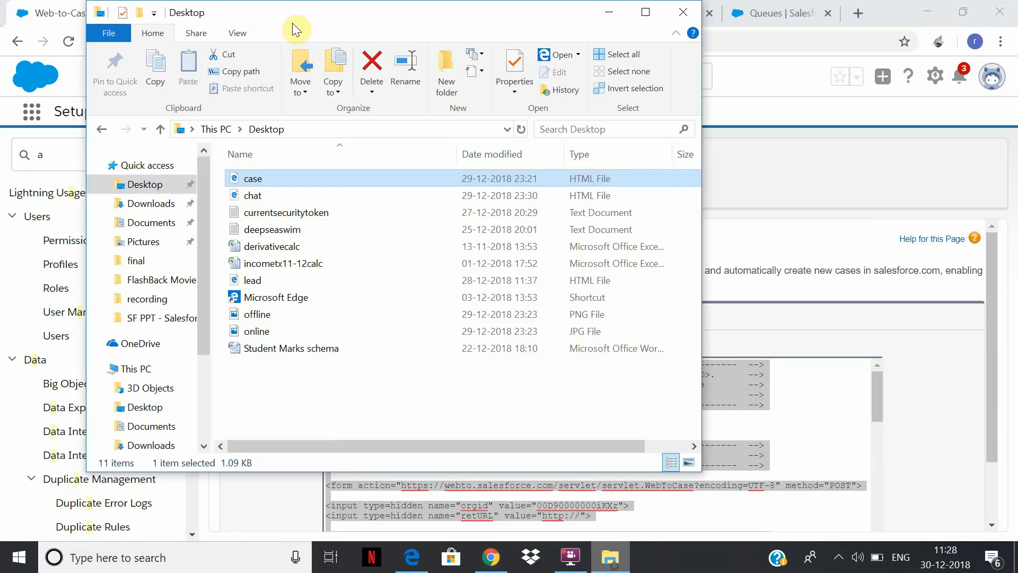
{"action": "right_click", "coordinate": [266, 178]}
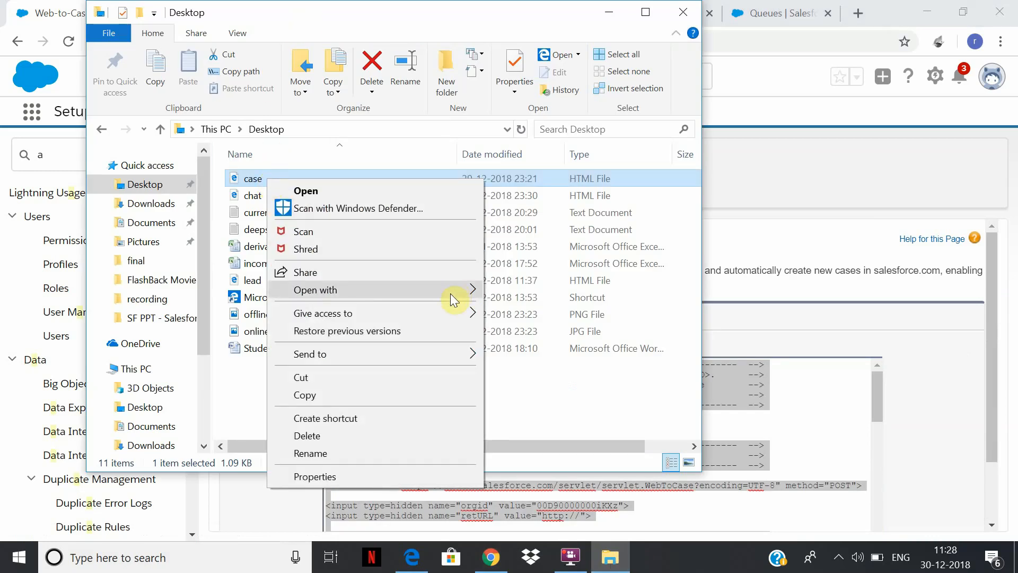
{"action": "mouse_move", "coordinate": [456, 291]}
{"action": "left_click", "coordinate": [551, 345]}
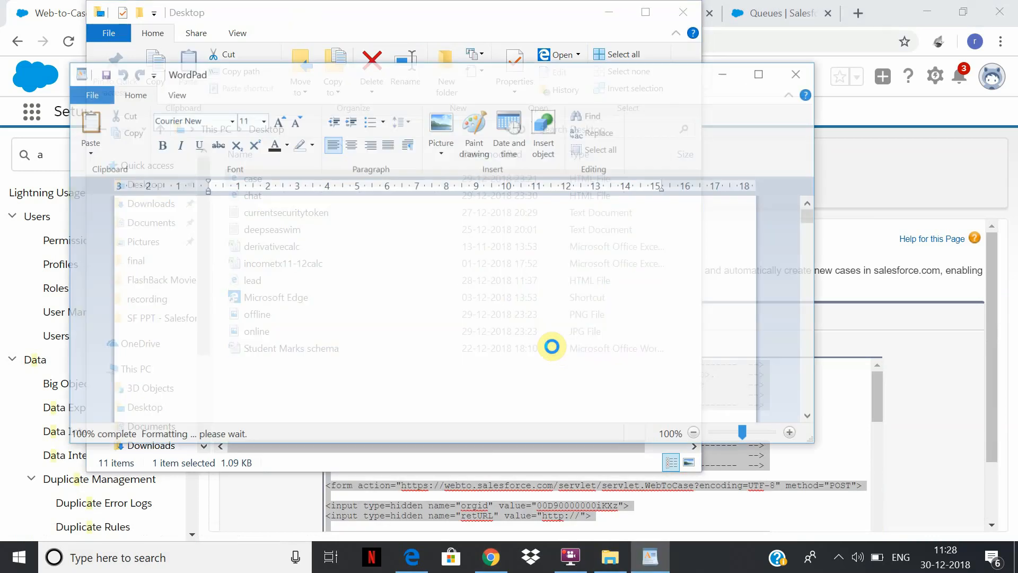
{"action": "key", "text": "ctrl+a"}
{"action": "key", "text": "Delete"}
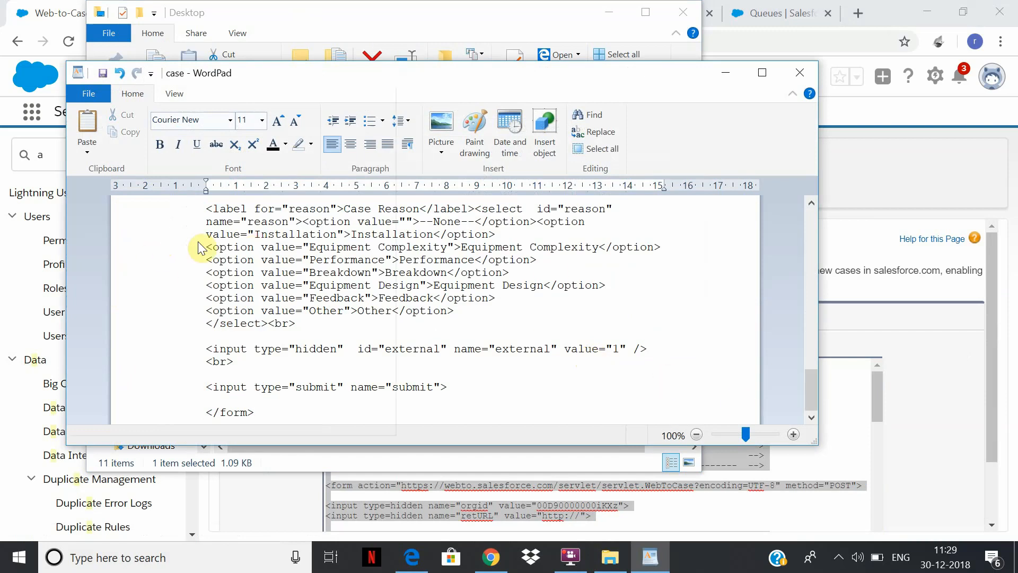
Save the WordPad document to the Desktop as case.html in Text Document format, replacing the existing file.
{"action": "left_click", "coordinate": [89, 93]}
{"action": "left_click", "coordinate": [109, 230]}
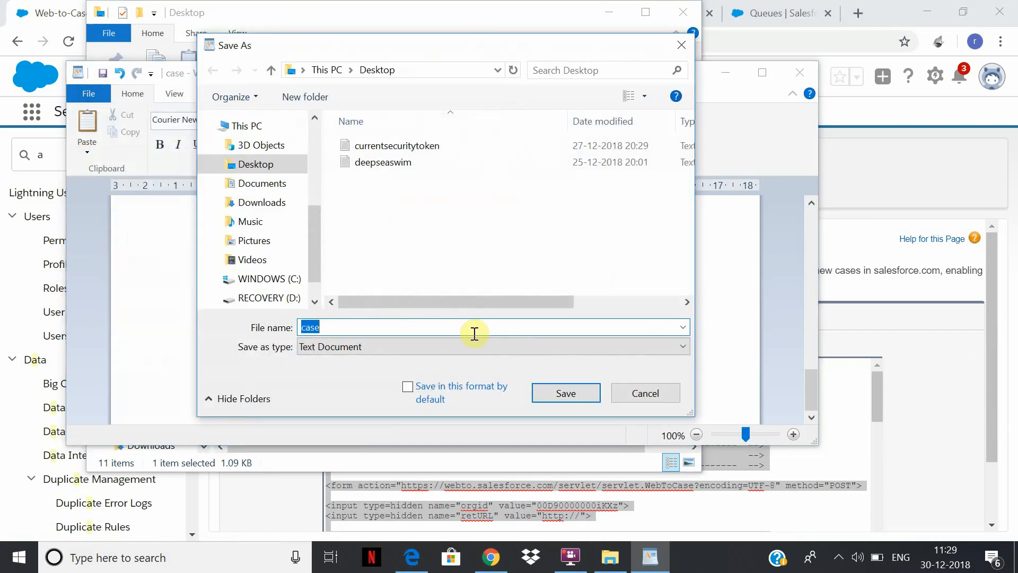
{"action": "type", "text": "we"}
{"action": "key", "text": "BackSpace"}
{"action": "type", "text": "case"}
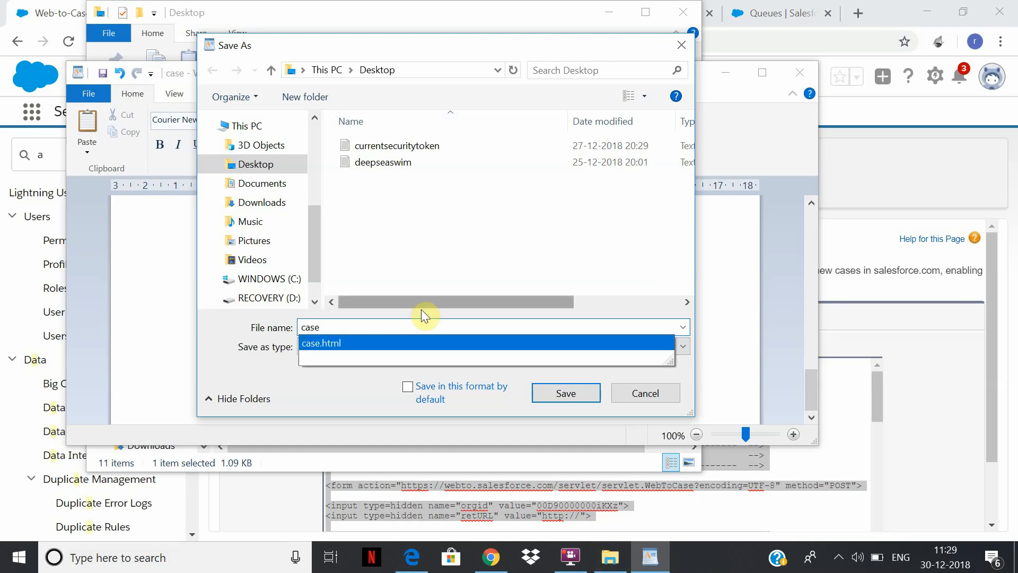
{"action": "left_click", "coordinate": [426, 342]}
{"action": "left_click", "coordinate": [572, 391]}
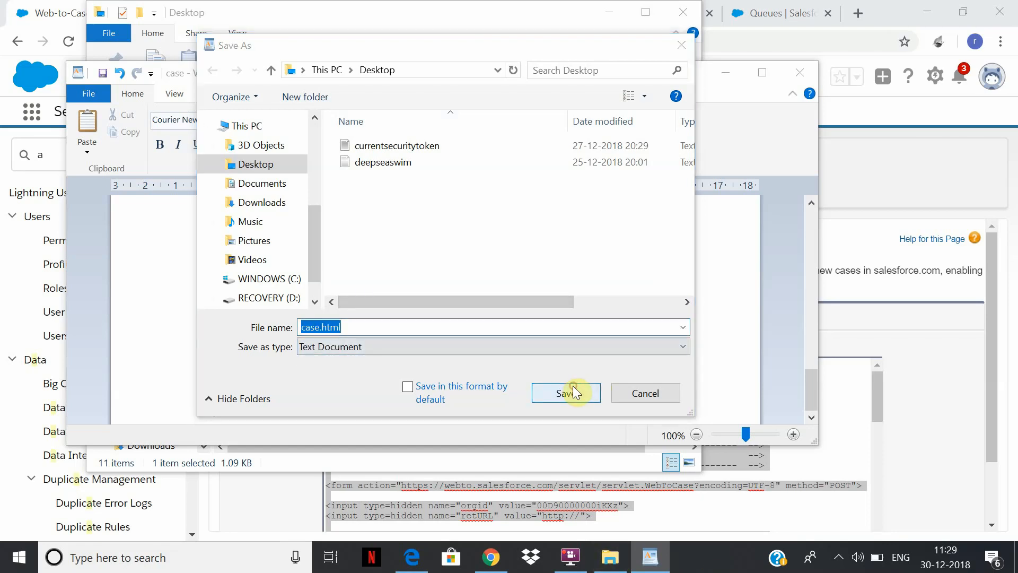
{"action": "left_click", "coordinate": [541, 284]}
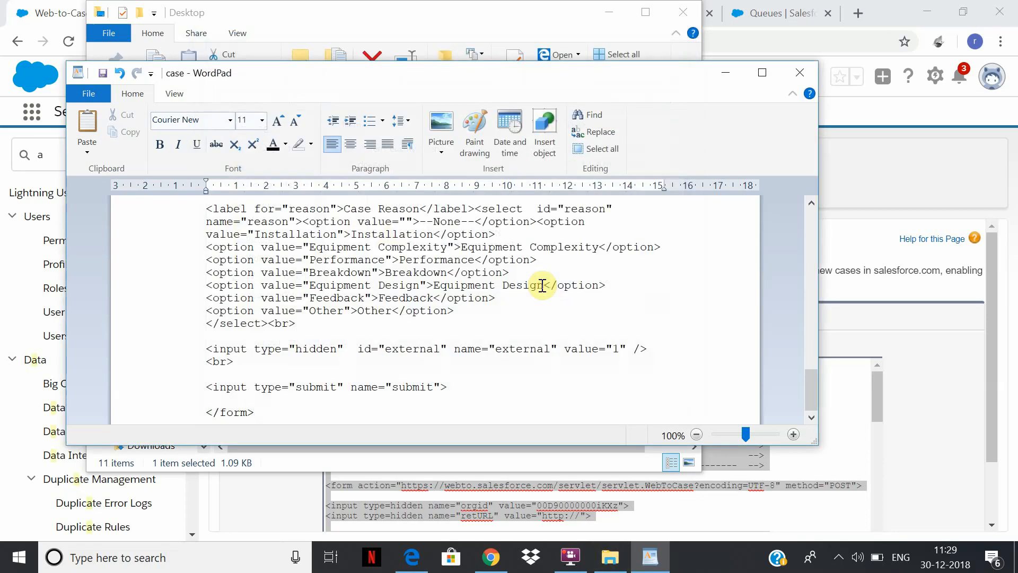
Open the updated case HTML file in Edge and fill in the contact name, email and phone from a saved form entry.
{"action": "left_click", "coordinate": [610, 557]}
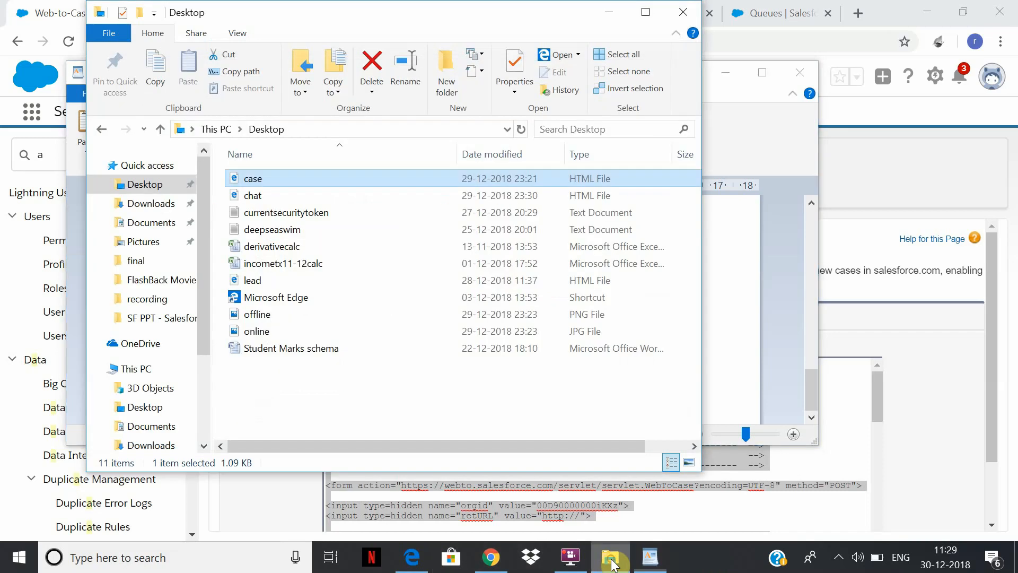
{"action": "double_click", "coordinate": [304, 180]}
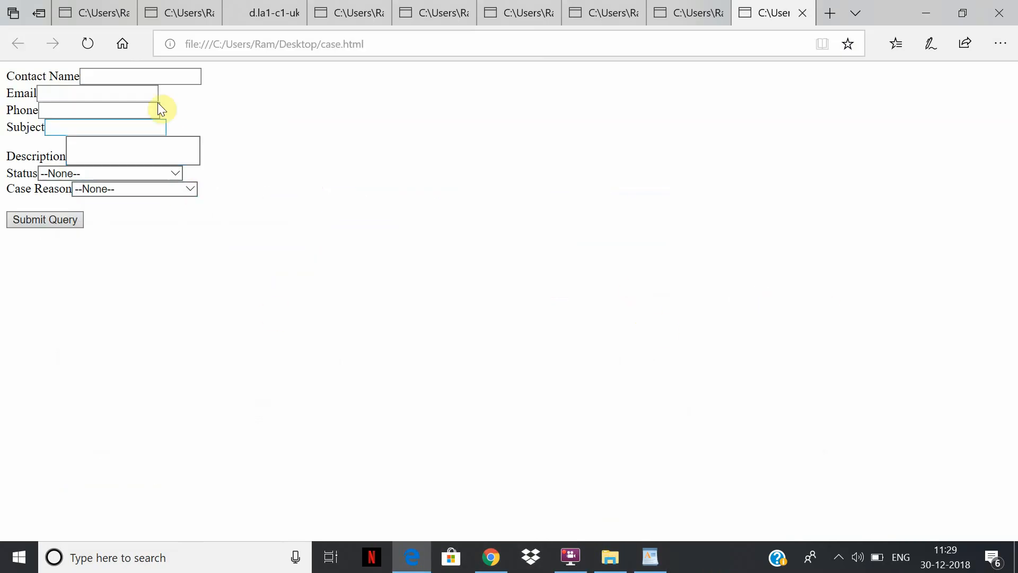
{"action": "left_click", "coordinate": [148, 77]}
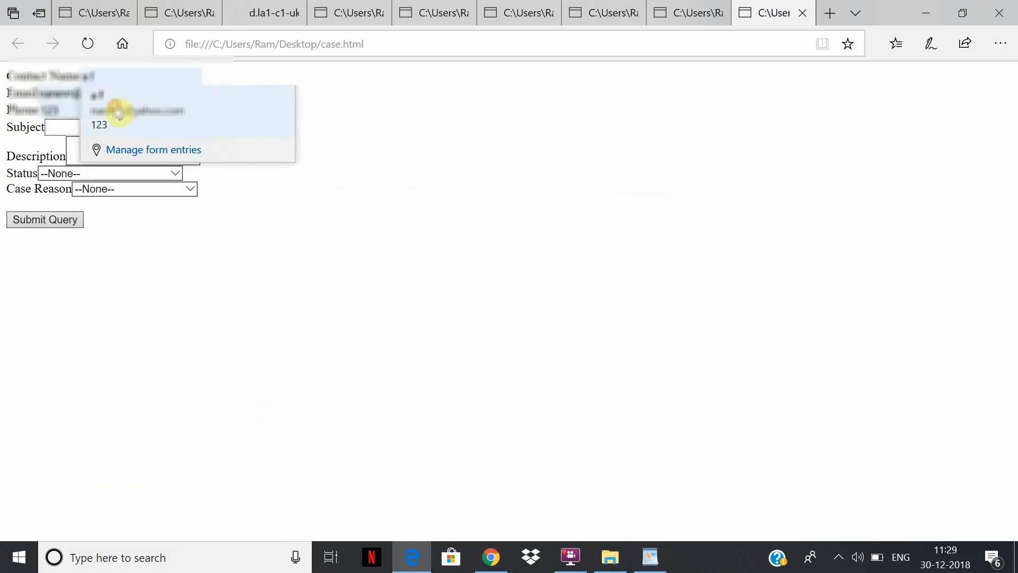
{"action": "left_click", "coordinate": [97, 125]}
Enter the case subject secondwebtocase and the description asdf in the form.
{"action": "left_click", "coordinate": [82, 125]}
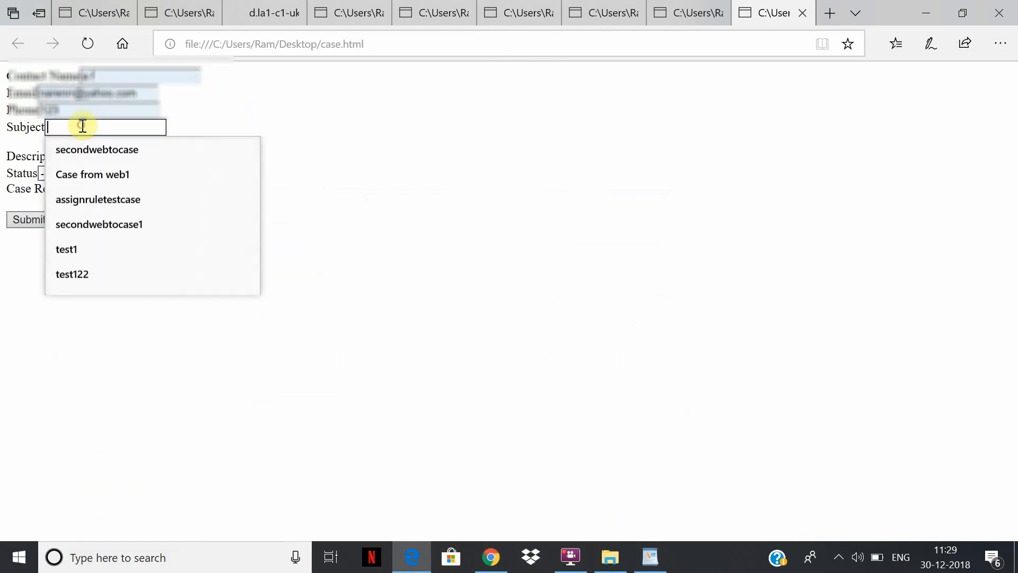
{"action": "left_click", "coordinate": [135, 150]}
{"action": "left_click", "coordinate": [97, 152]}
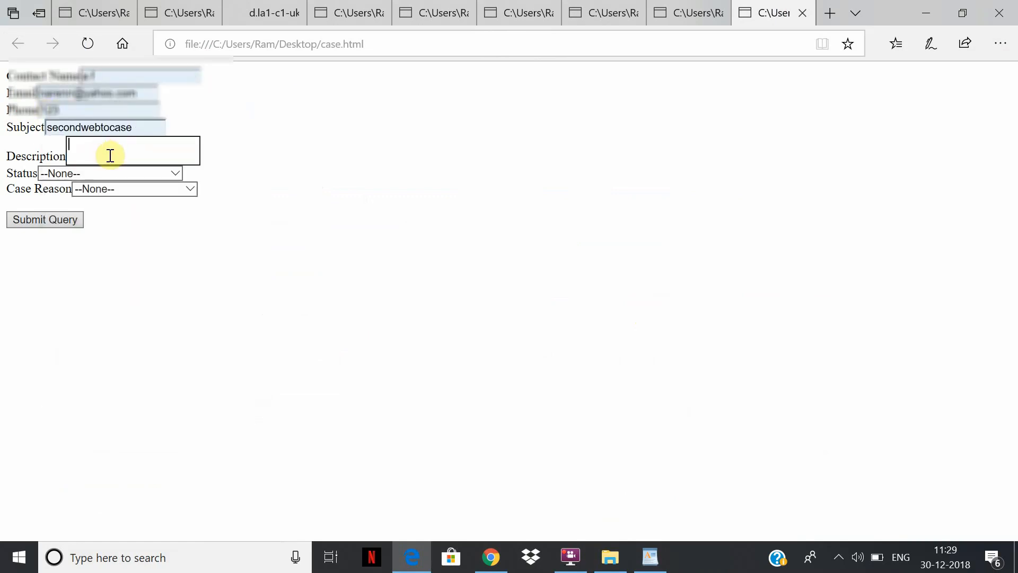
{"action": "type", "text": "asdf"}
Set Status to New and Case Reason to Installation, and submit the web-to-case form.
{"action": "left_click", "coordinate": [99, 174]}
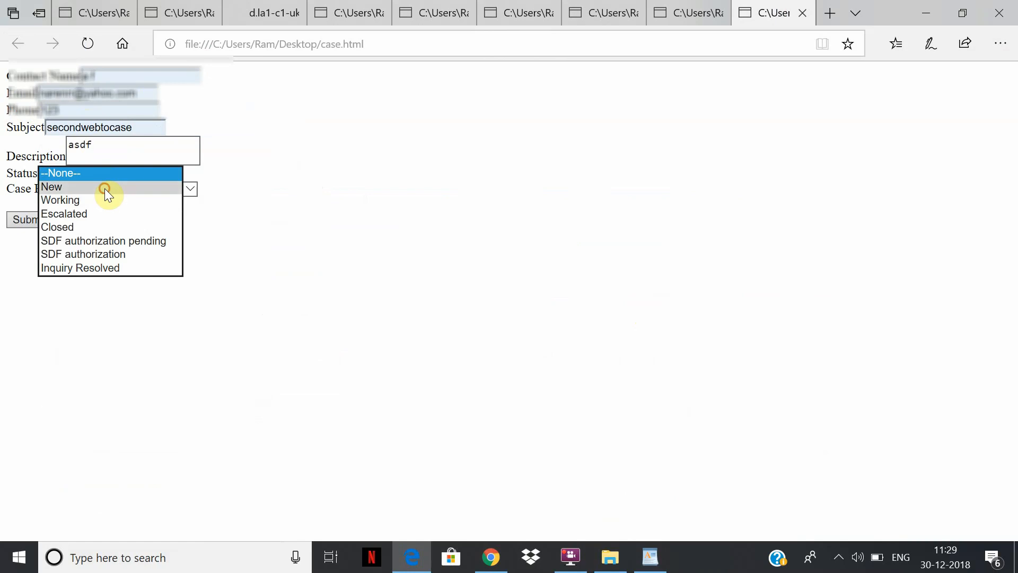
{"action": "left_click", "coordinate": [104, 187]}
{"action": "left_click", "coordinate": [104, 189]}
{"action": "left_click", "coordinate": [112, 199]}
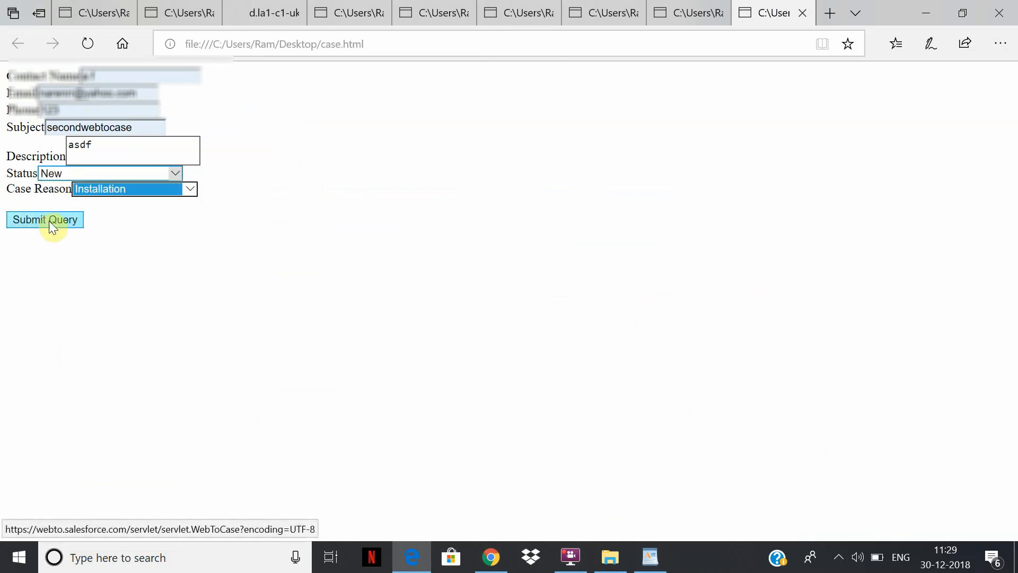
{"action": "left_click", "coordinate": [48, 220]}
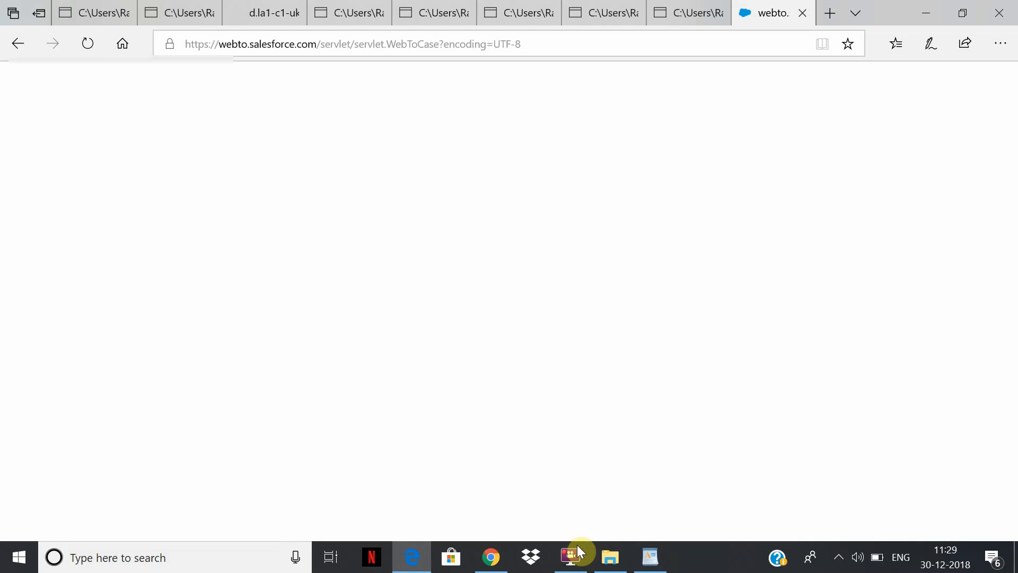
{"action": "left_click", "coordinate": [579, 551]}
{"action": "left_click", "coordinate": [416, 166]}
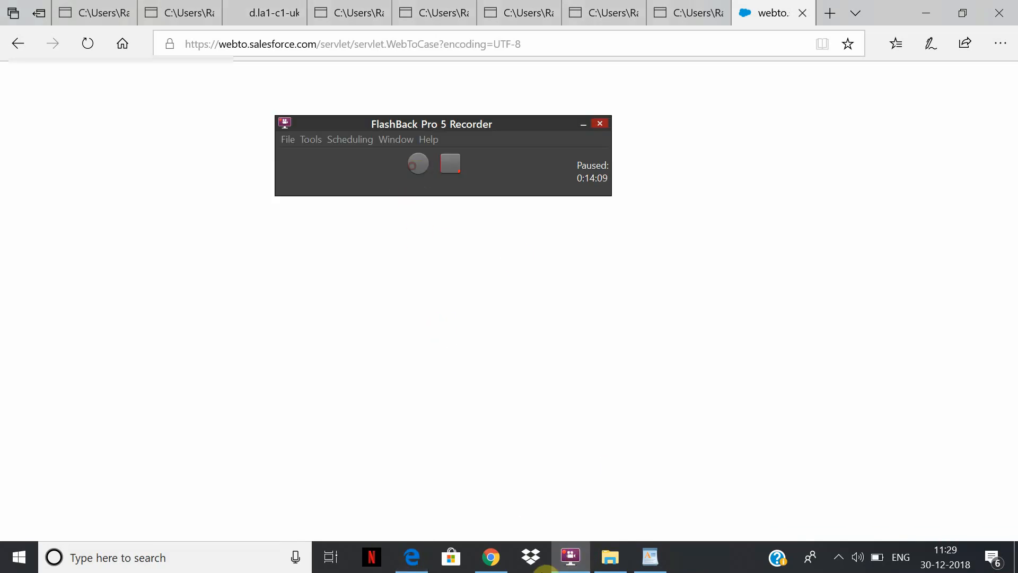
Switch to Chrome and check the Omni-Channel My Work list in the Lightconsole app, reselecting the Available status.
{"action": "left_click", "coordinate": [490, 557]}
{"action": "left_click", "coordinate": [646, 212]}
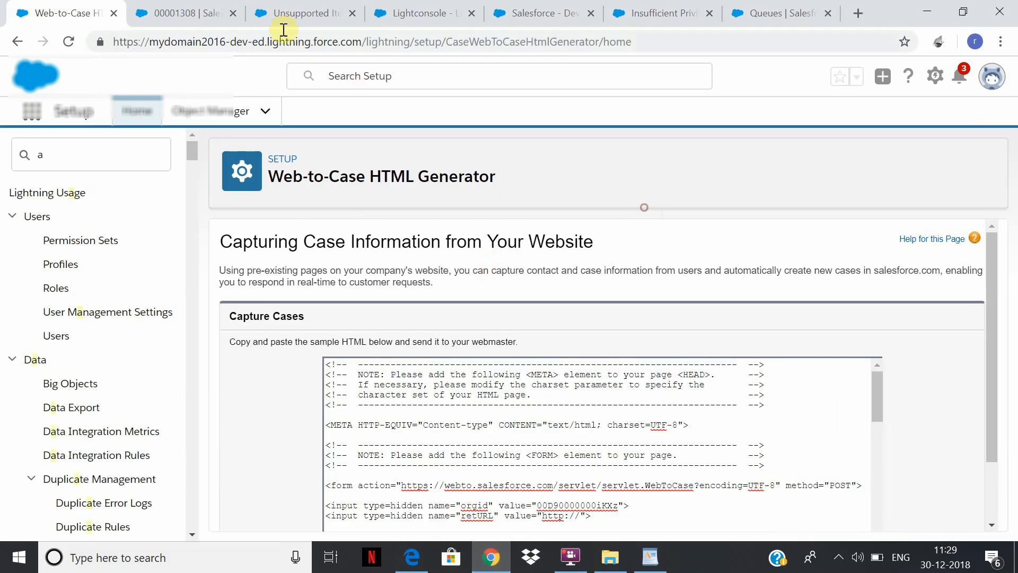
{"action": "left_click", "coordinate": [217, 14]}
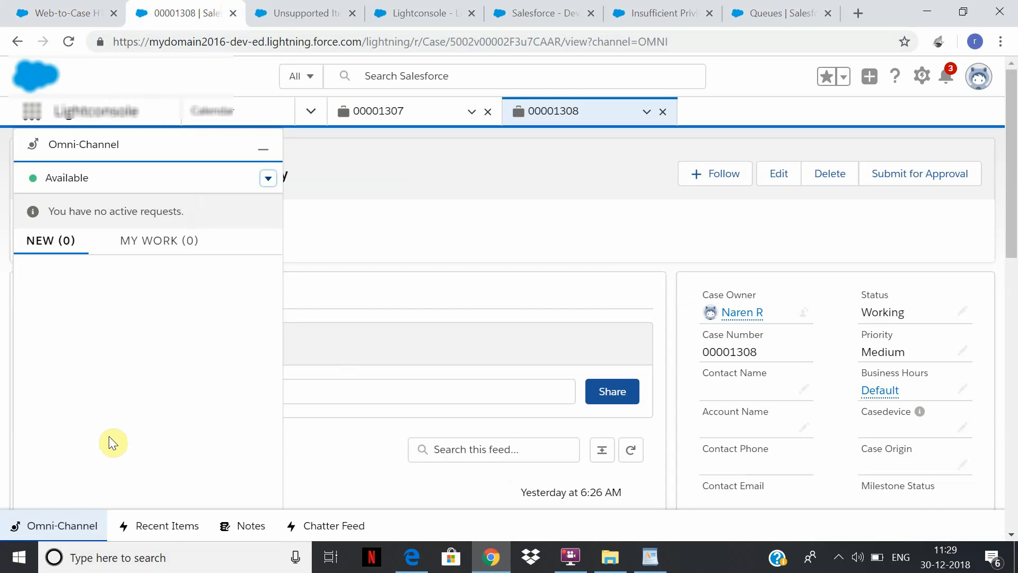
{"action": "left_click", "coordinate": [152, 245]}
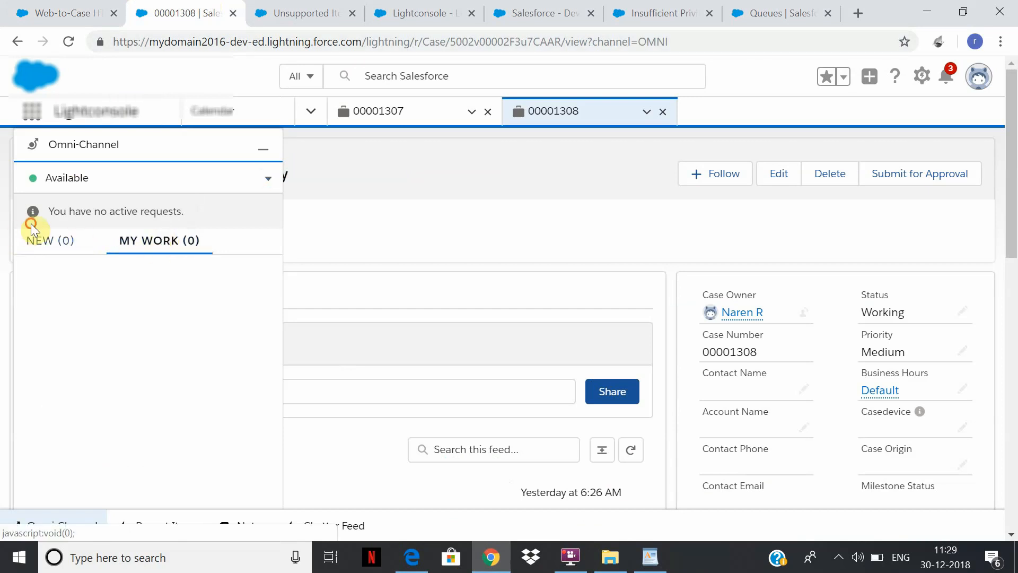
{"action": "left_click", "coordinate": [268, 178]}
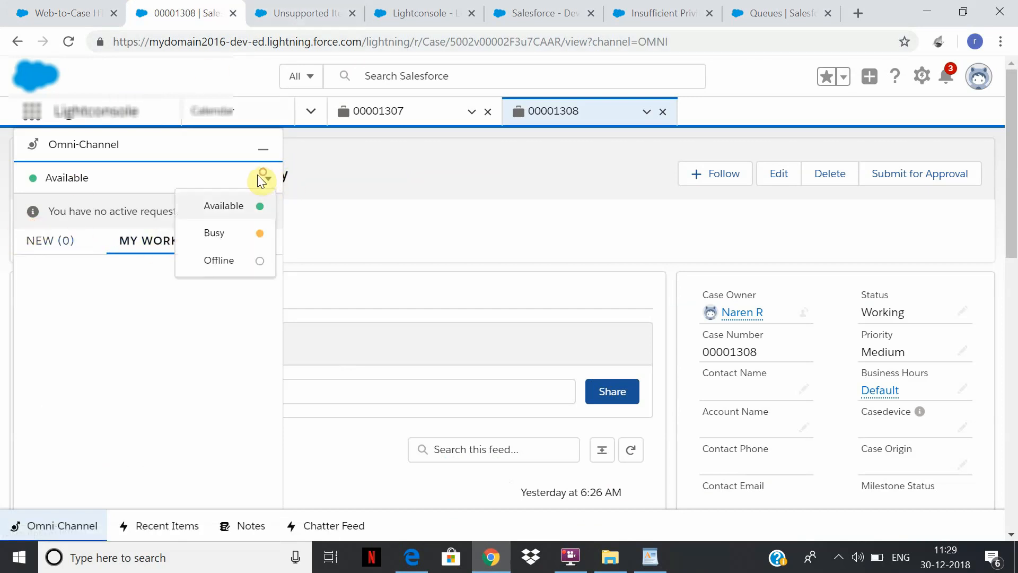
{"action": "left_click", "coordinate": [235, 212]}
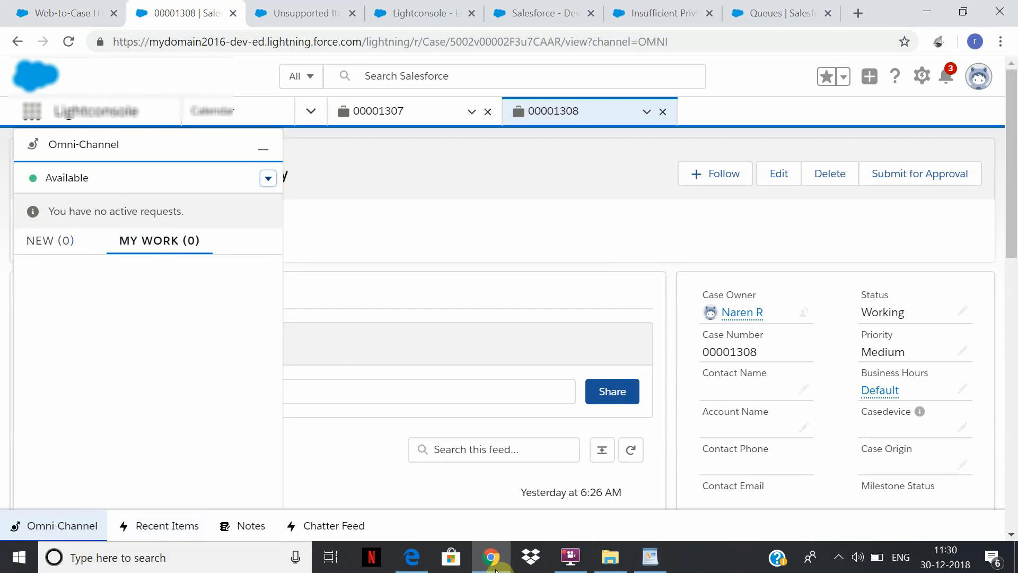
{"action": "left_click", "coordinate": [570, 556]}
{"action": "left_click", "coordinate": [420, 166]}
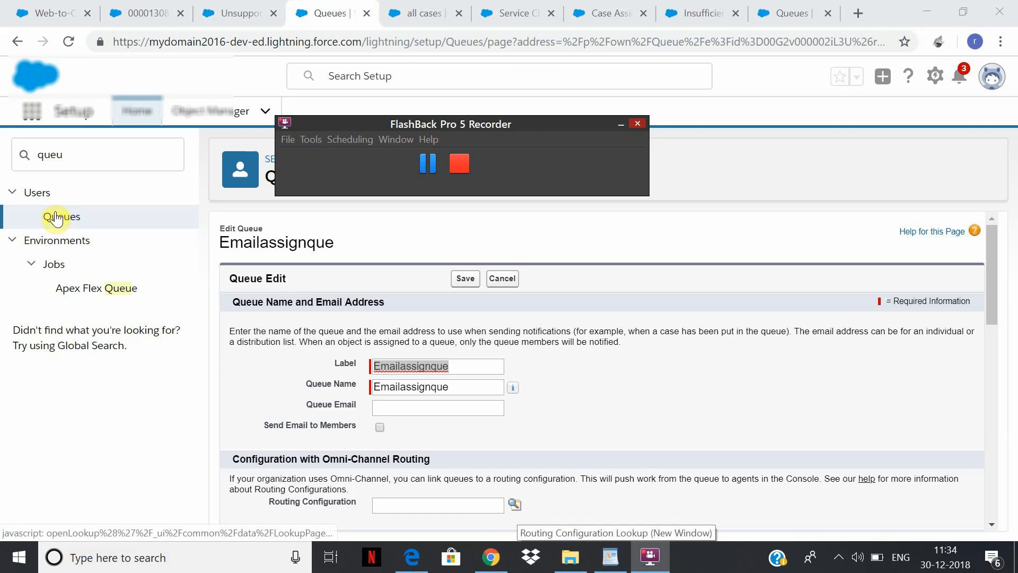
Assign the Cases routing configuration to the Emailassignque queue and save the queue.
{"action": "left_click", "coordinate": [514, 506]}
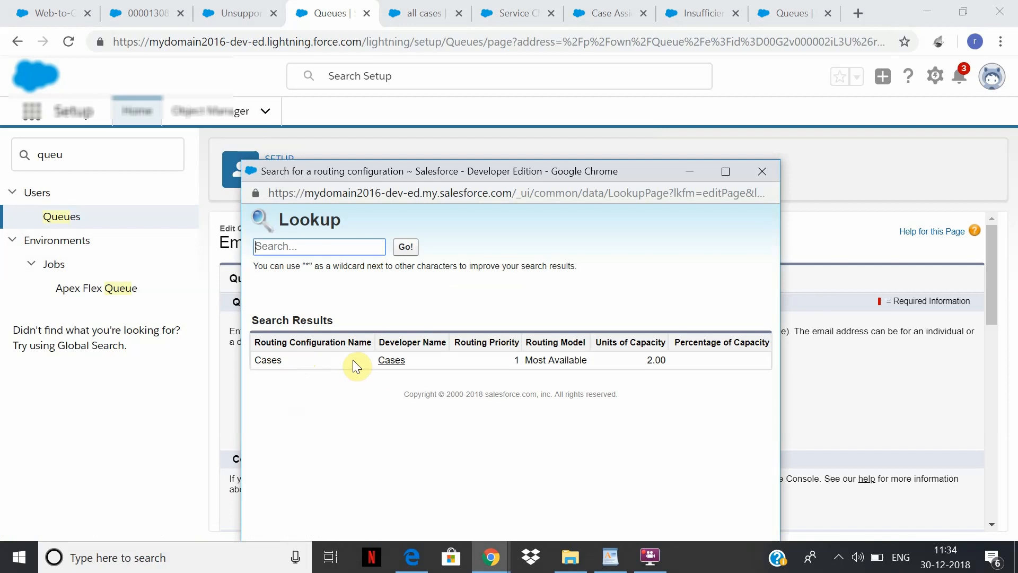
{"action": "left_click", "coordinate": [392, 365]}
{"action": "left_click", "coordinate": [457, 282]}
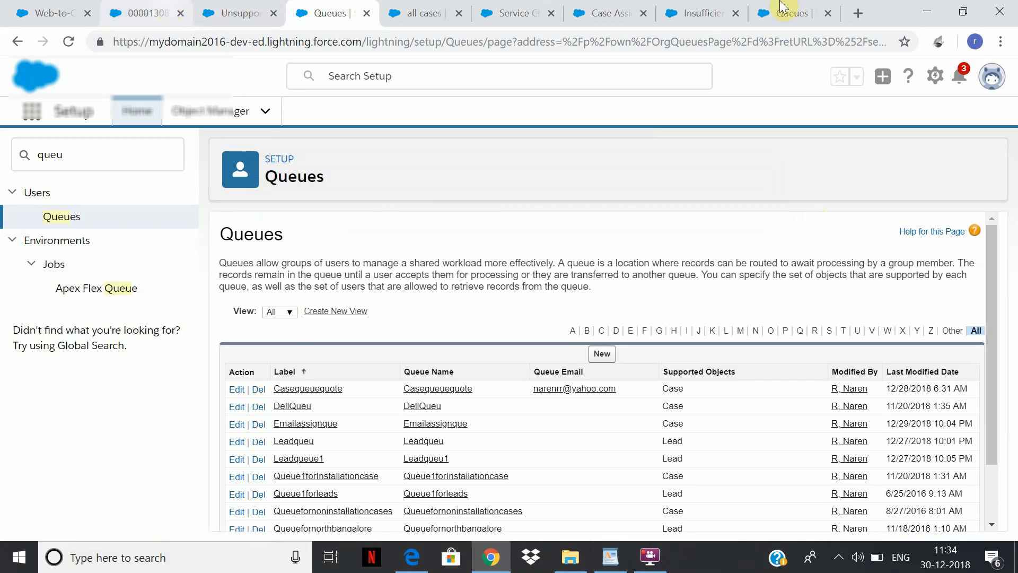
In the Lightconsole app, set the Omni-Channel status to Offline and back to Available.
{"action": "left_click", "coordinate": [187, 6]}
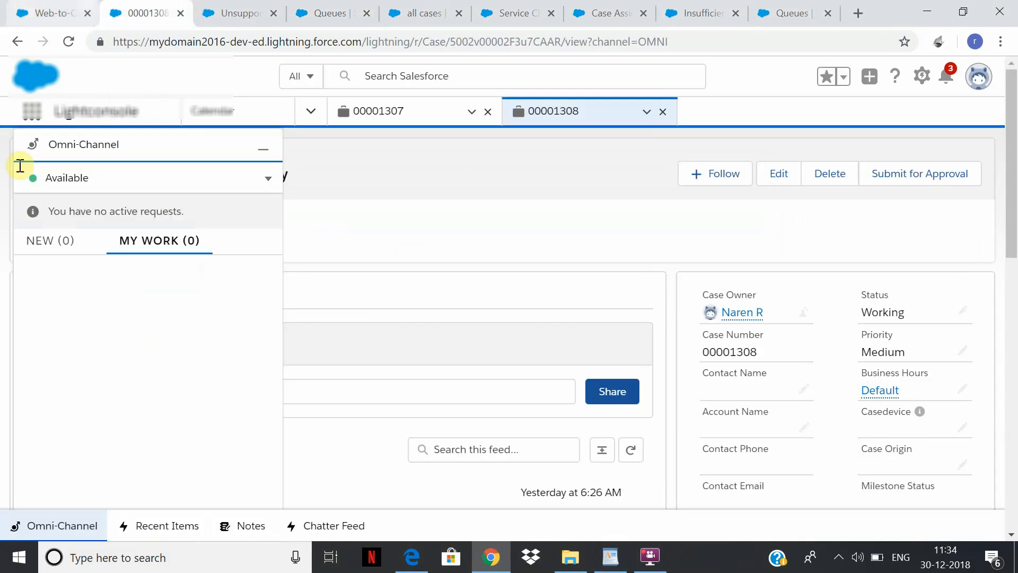
{"action": "left_click", "coordinate": [265, 180]}
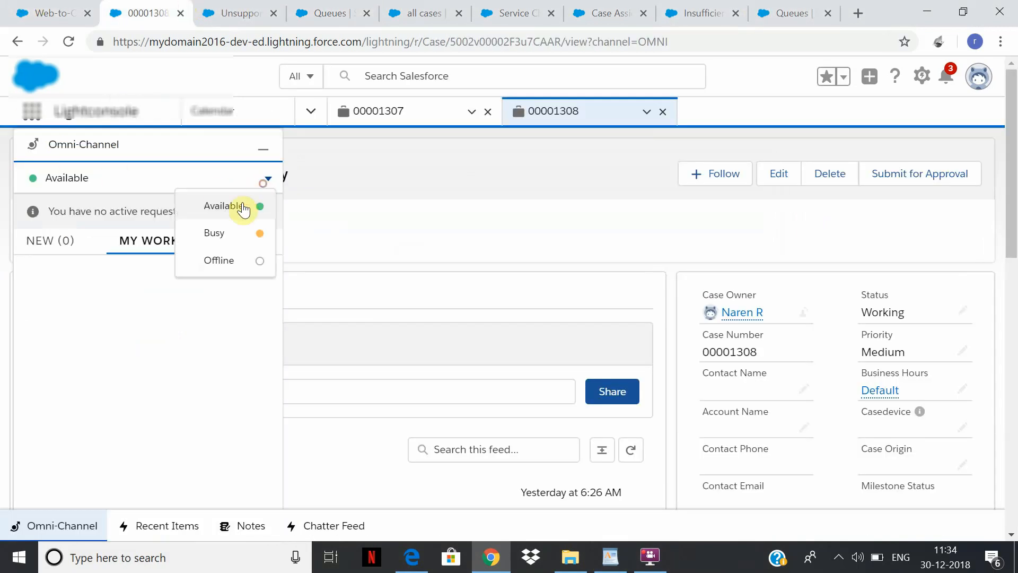
{"action": "left_click", "coordinate": [228, 265]}
{"action": "left_click", "coordinate": [268, 178]}
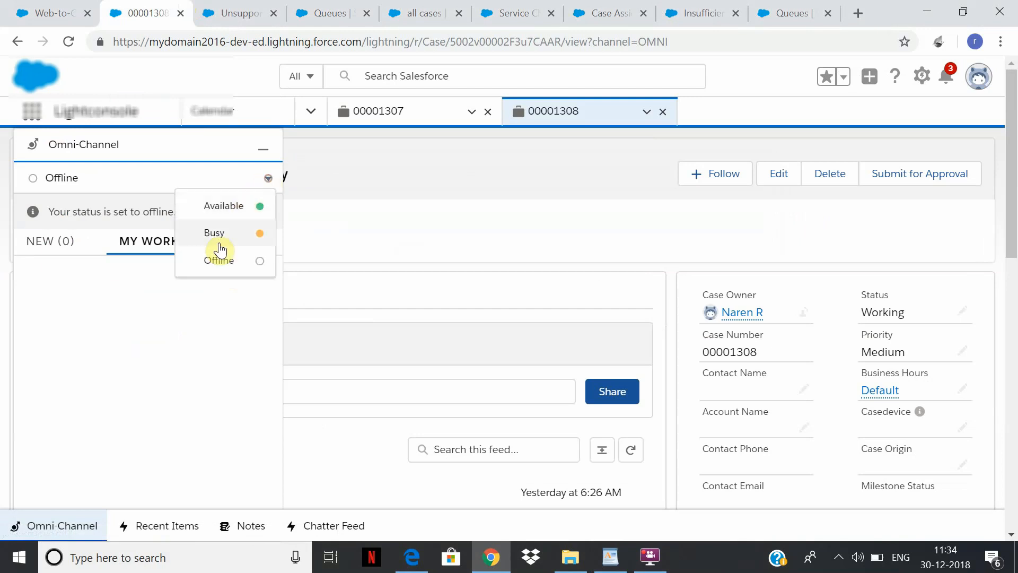
{"action": "left_click", "coordinate": [221, 205]}
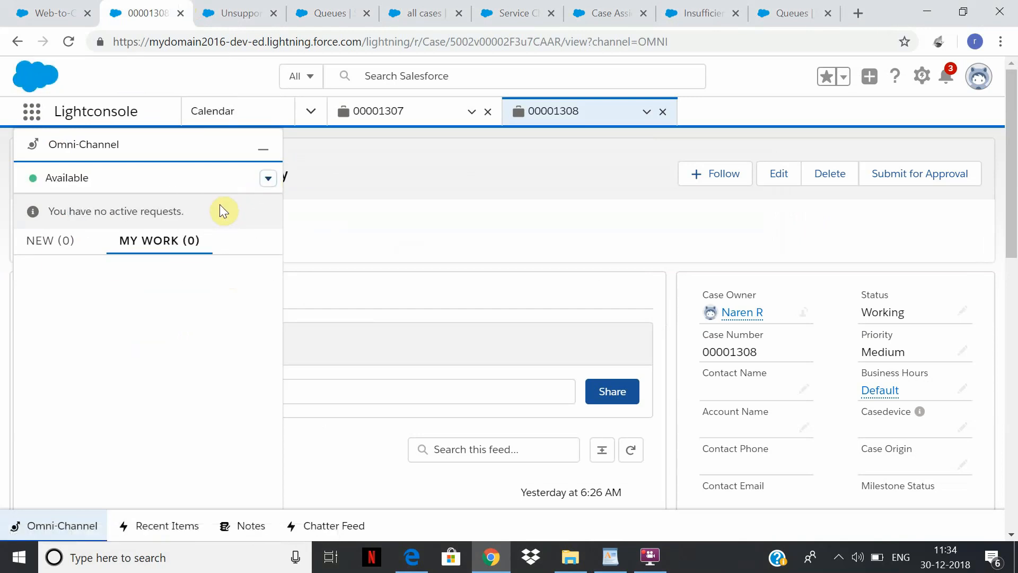
Resubmit the prefilled web-to-case form with subject test1 in Edge, and open the routed case in the Lightconsole app in Chrome.
{"action": "left_click", "coordinate": [411, 557]}
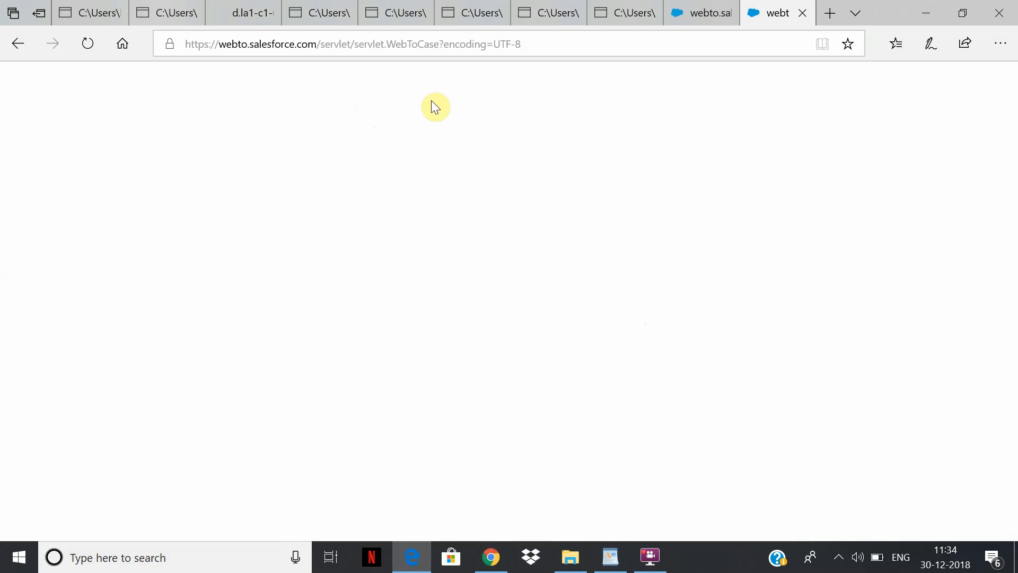
{"action": "left_click", "coordinate": [18, 44]}
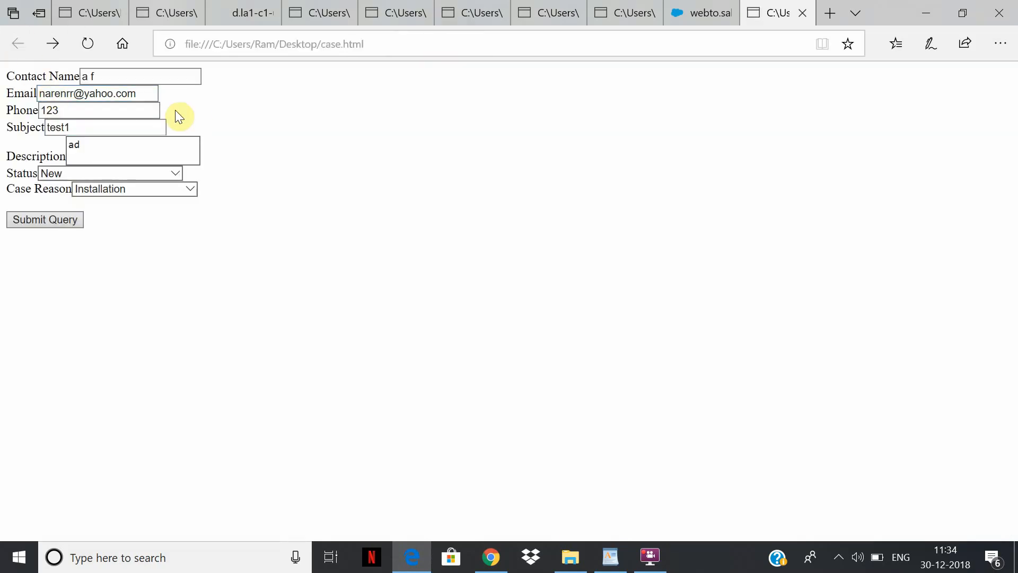
{"action": "left_click", "coordinate": [52, 219]}
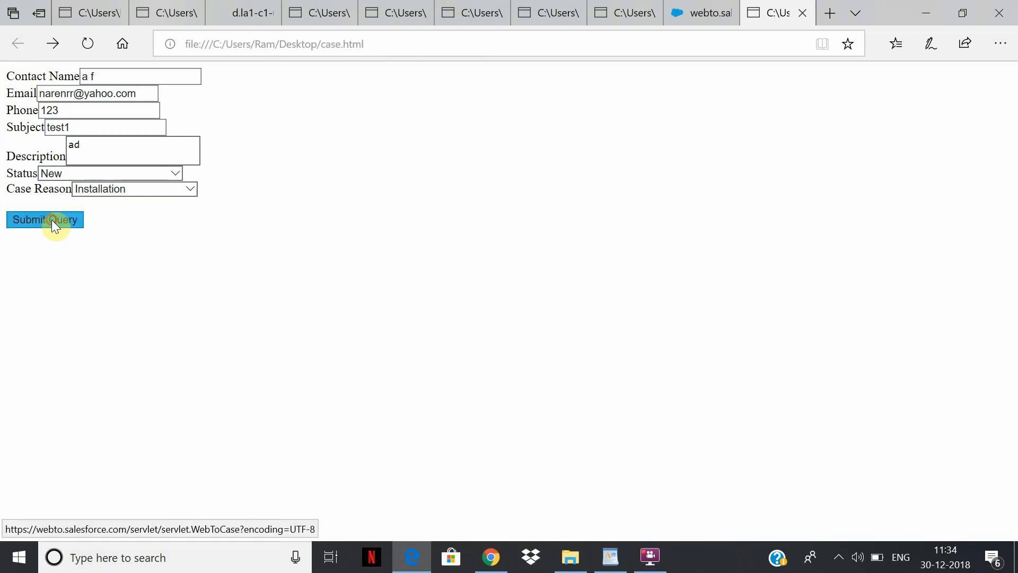
{"action": "left_click", "coordinate": [498, 558]}
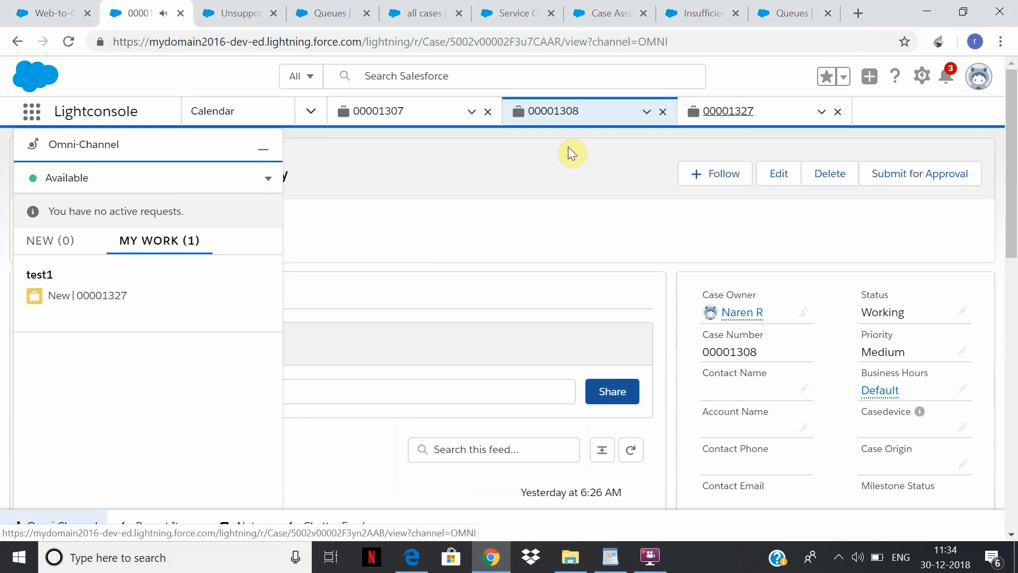
{"action": "left_click", "coordinate": [736, 112]}
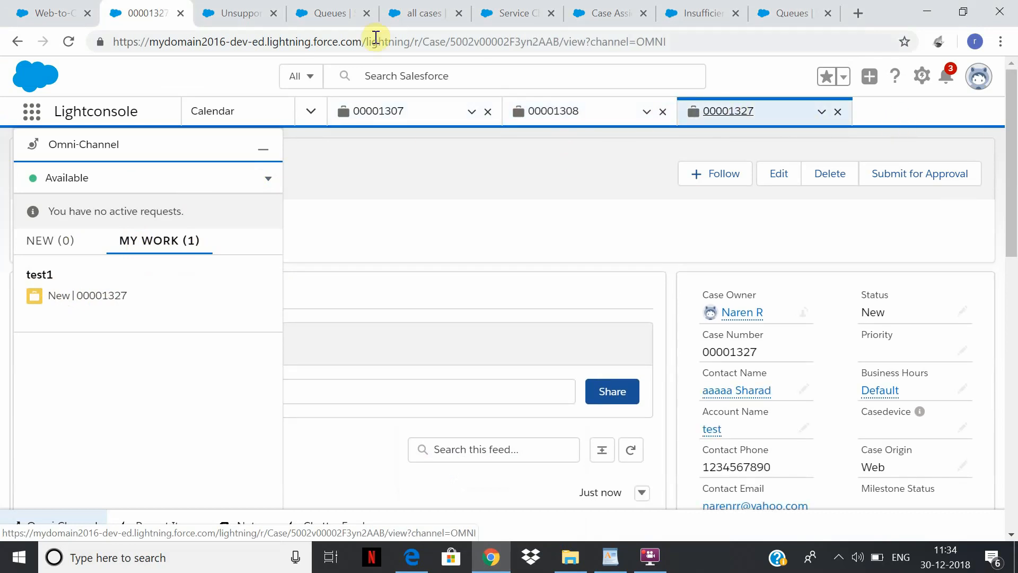
Return to the web-to-case form in Edge, change the subject to test1asd and submit it.
{"action": "left_click", "coordinate": [413, 556]}
{"action": "left_click", "coordinate": [14, 55]}
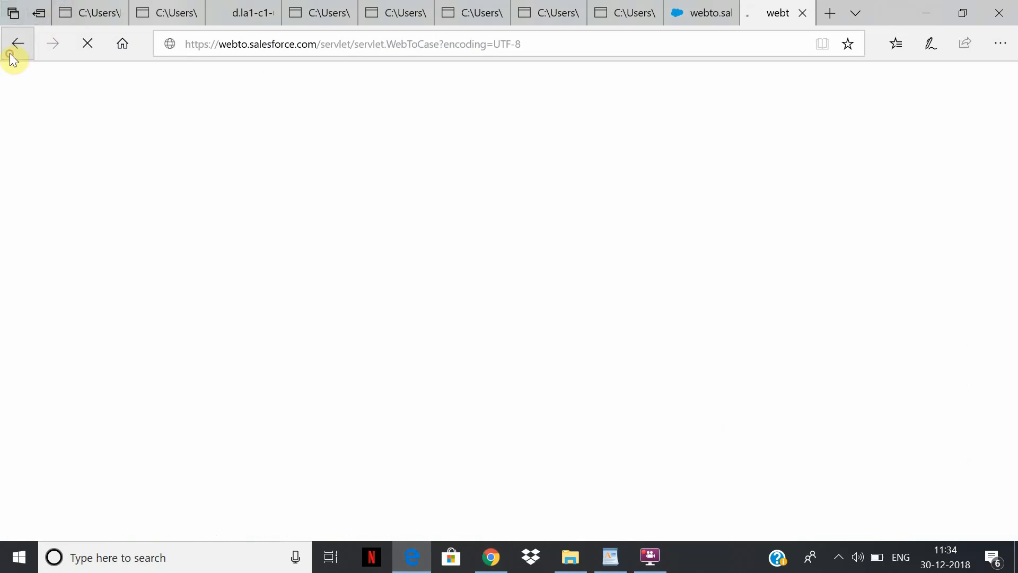
{"action": "left_click", "coordinate": [90, 122]}
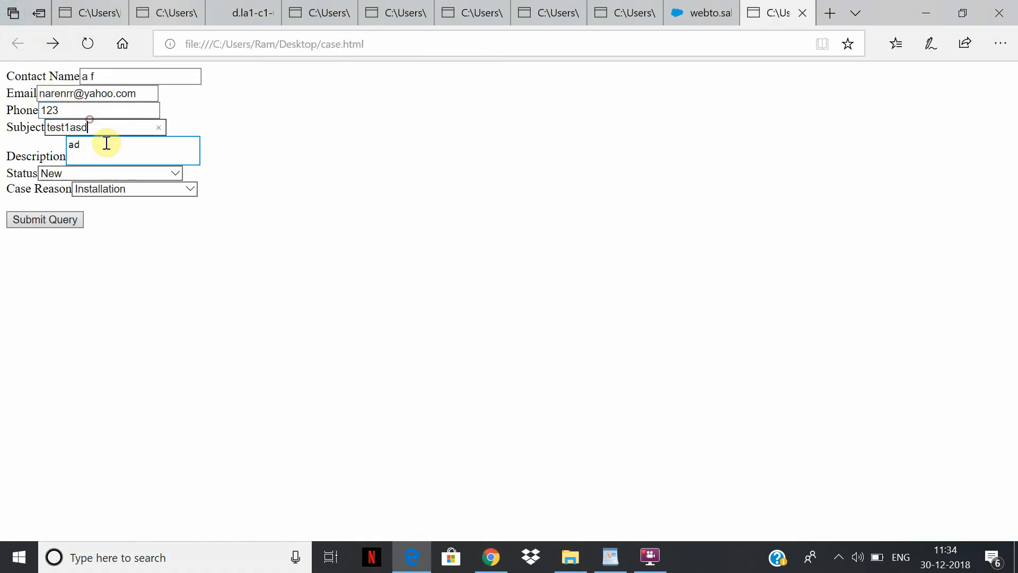
{"action": "left_click", "coordinate": [48, 223]}
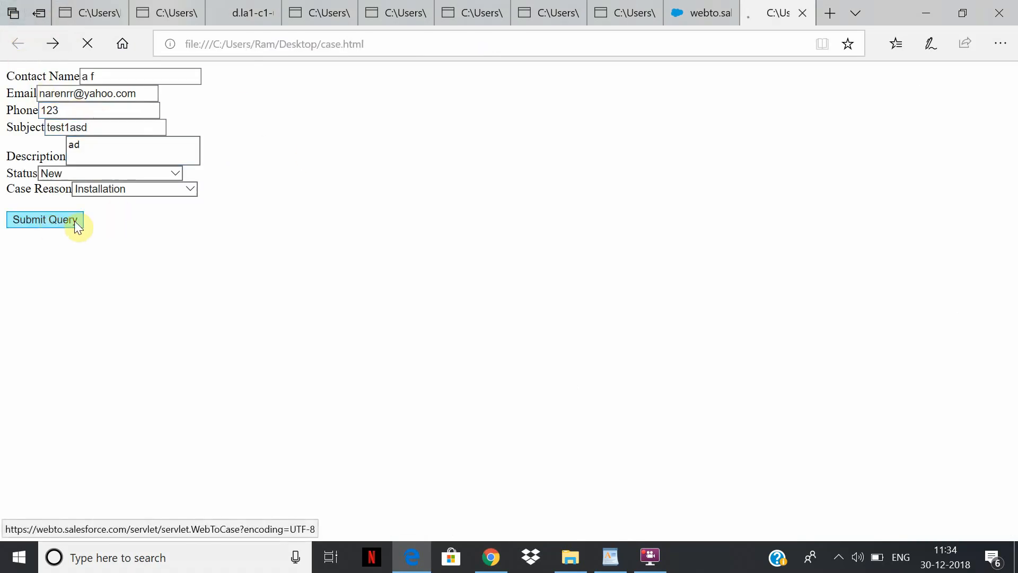
Switch to Chrome and check the Omni-Channel My Work list for the test1asd case.
{"action": "left_click", "coordinate": [490, 566]}
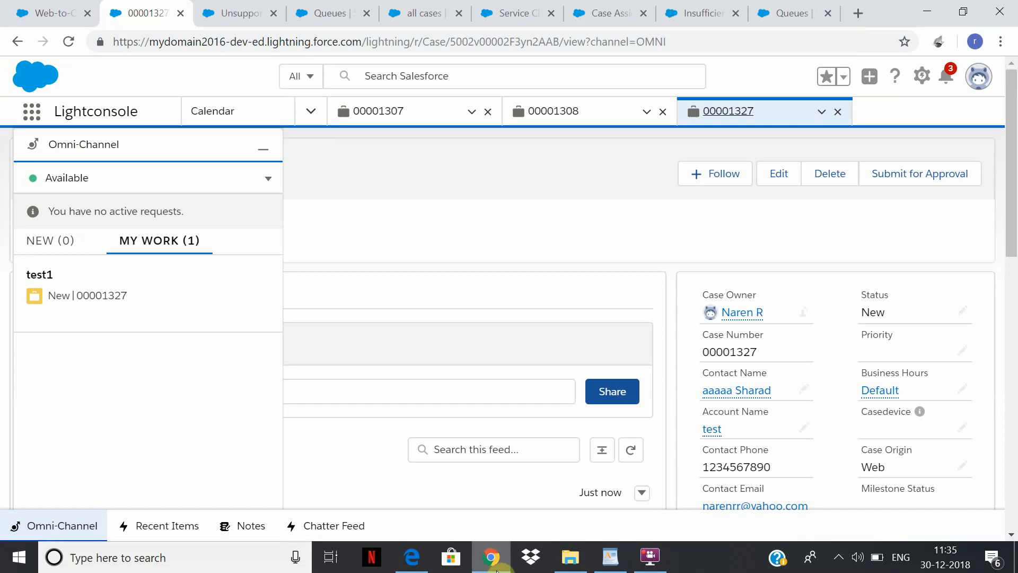
{"action": "left_click", "coordinate": [493, 567]}
{"action": "left_click", "coordinate": [493, 562]}
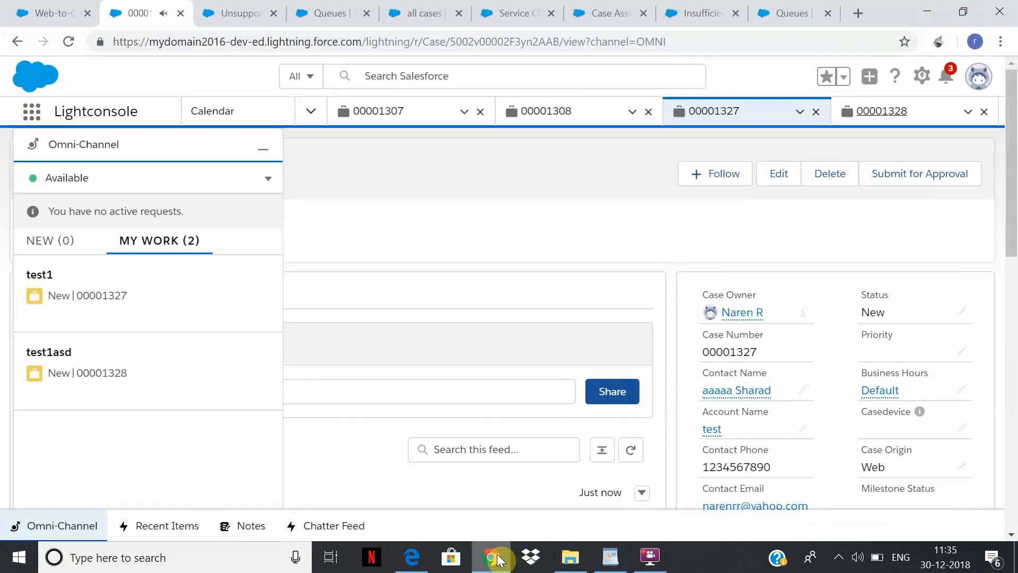
{"action": "left_click", "coordinate": [92, 367]}
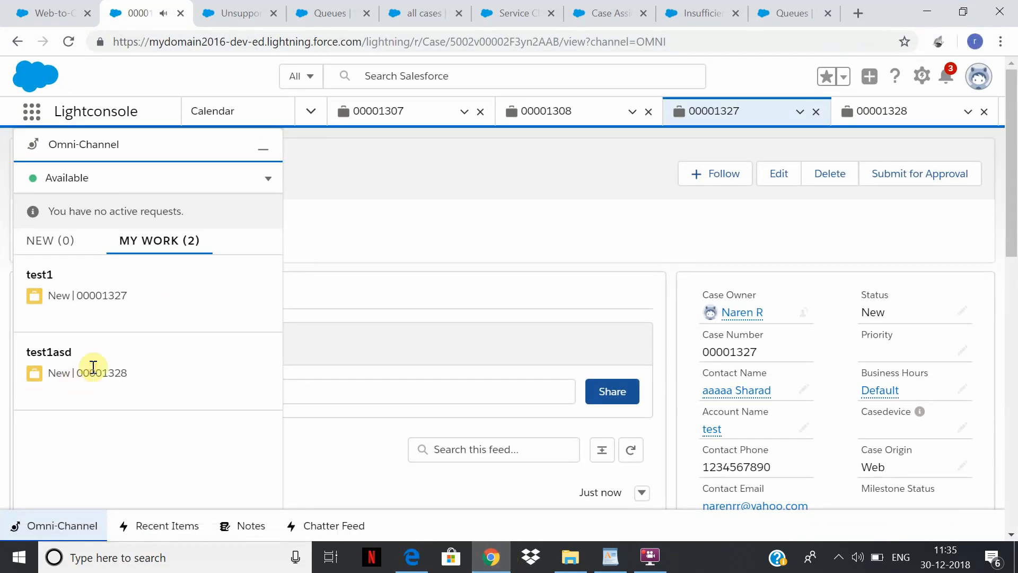